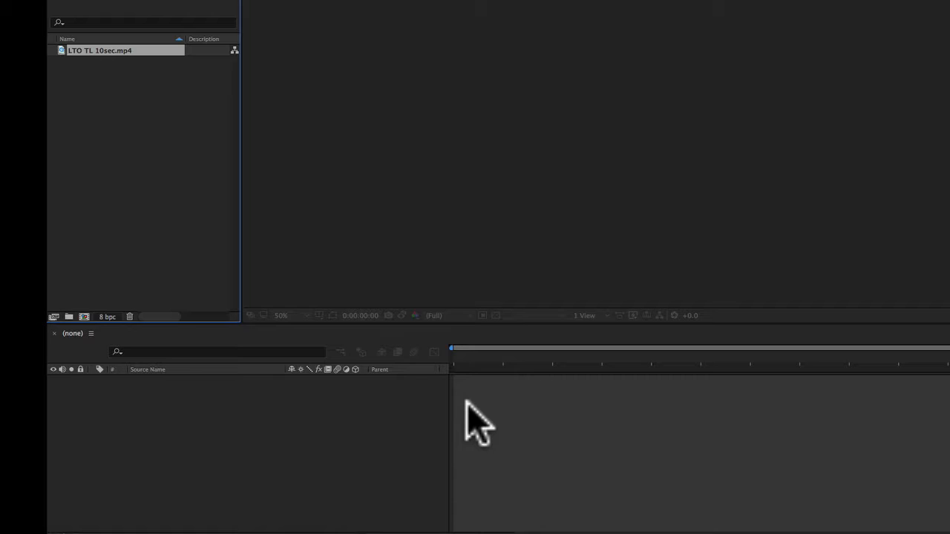
Create a composition from the LTO TL 10sec.mp4 footage and review its composition settings
left_click(466, 402)
left_click_drag(58, 47, 458, 441)
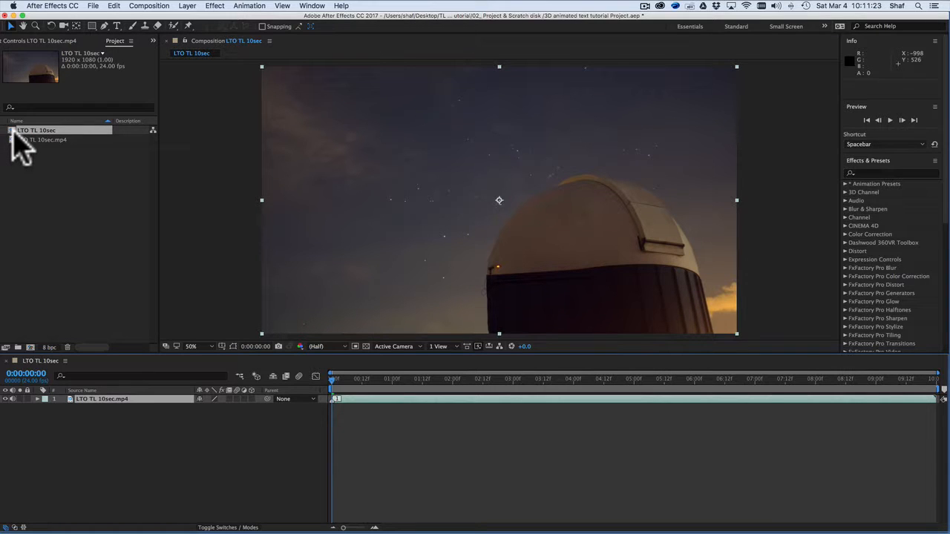
right_click(10, 131)
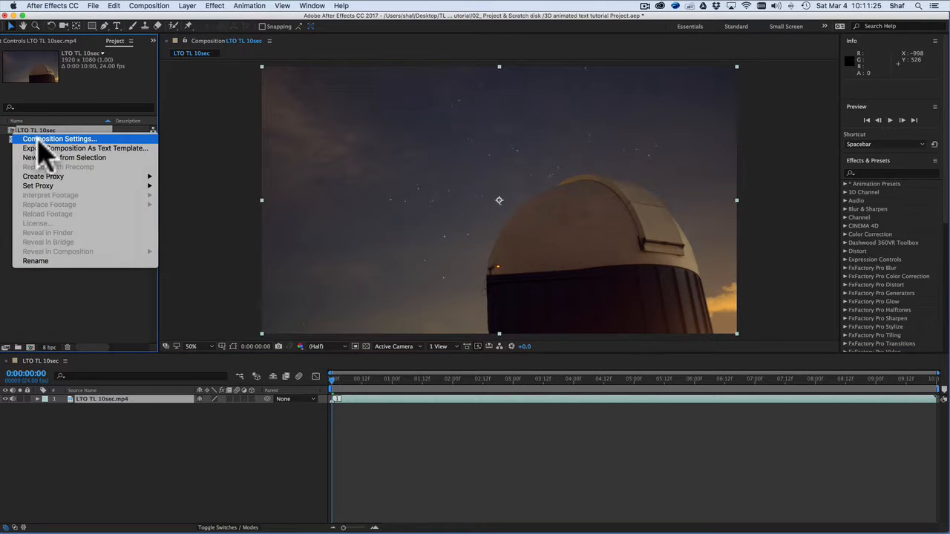
left_click(40, 138)
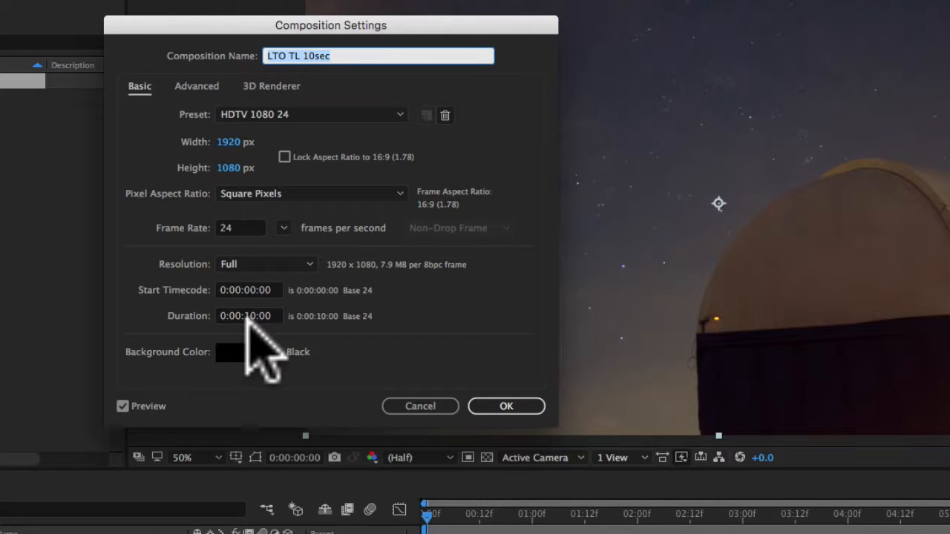
left_click(510, 406)
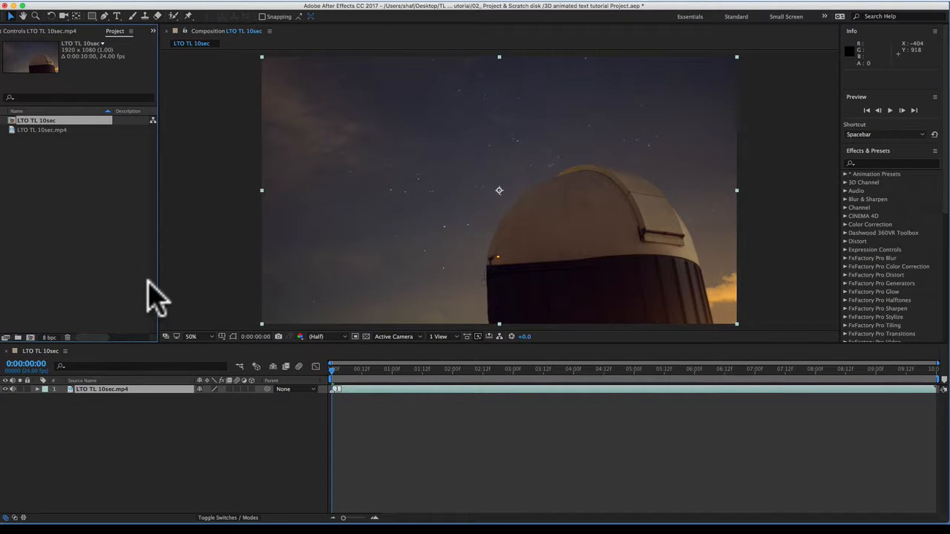
Preview the time-lapse footage in the composition and return the playhead to the first frame
key("space")
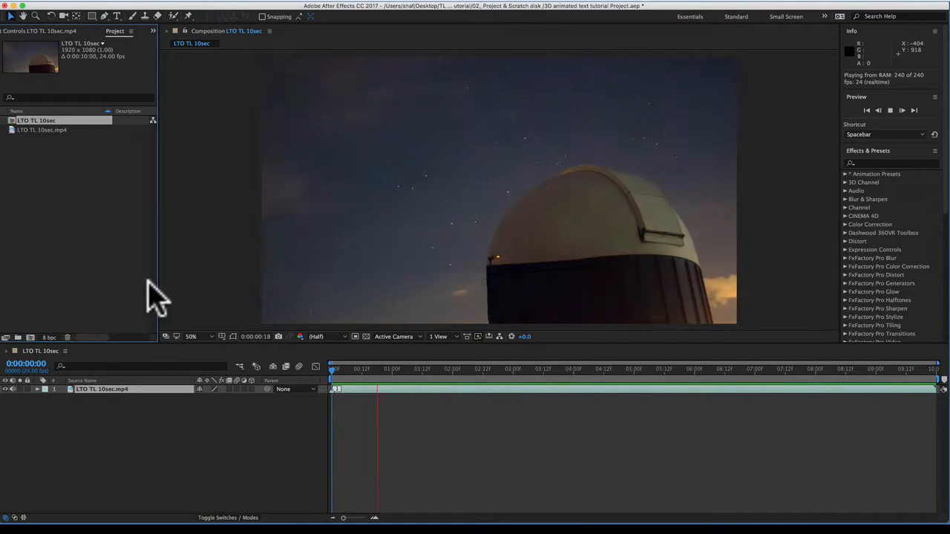
key("space")
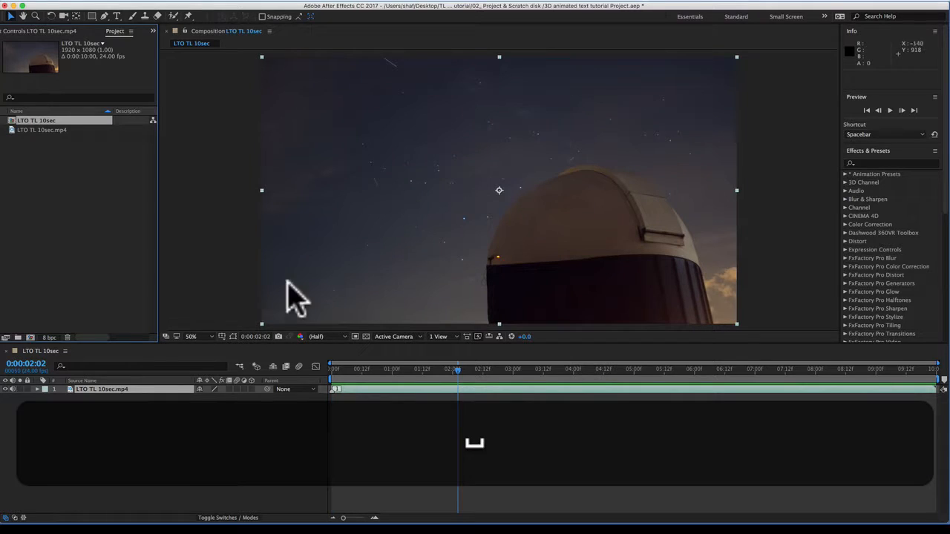
left_click(458, 370)
left_click_drag(459, 370, 259, 380)
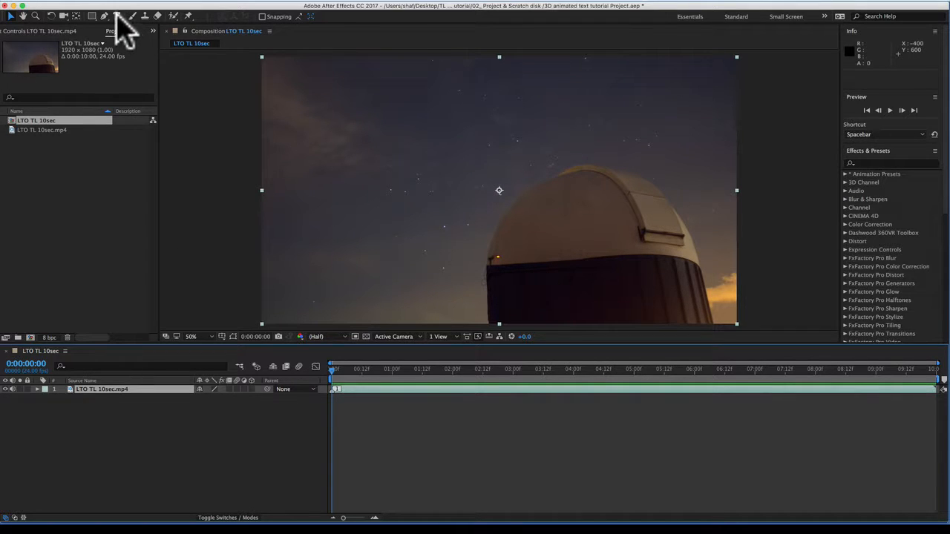
Start a new text layer over the sky in the composition and set its font to Eurostile
left_click(117, 16)
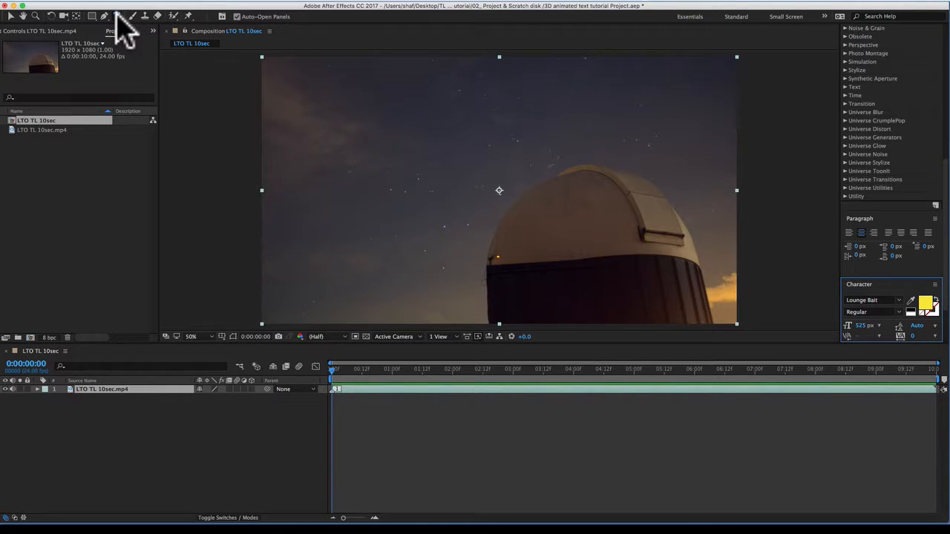
left_click(345, 149)
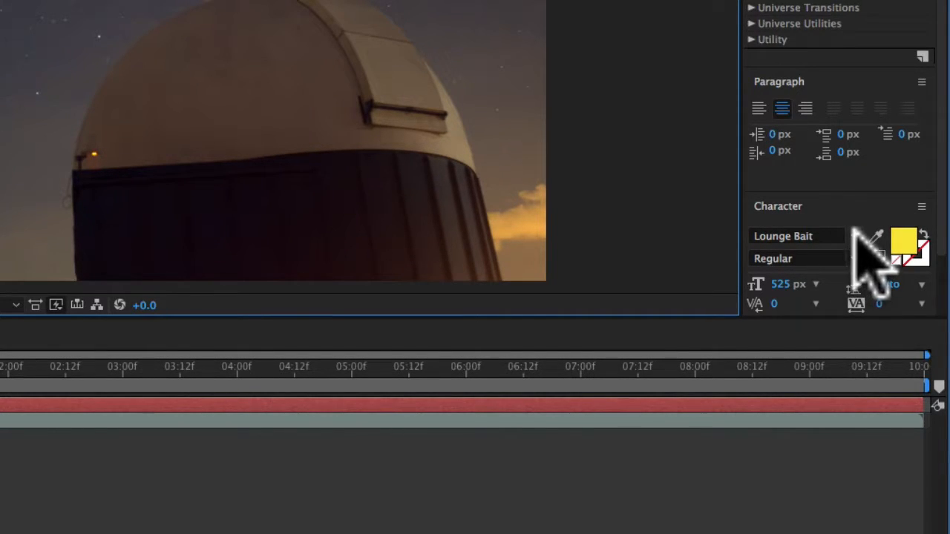
left_click(852, 235)
scroll(833, 314, "down", 10)
scroll(834, 314, "up", 12)
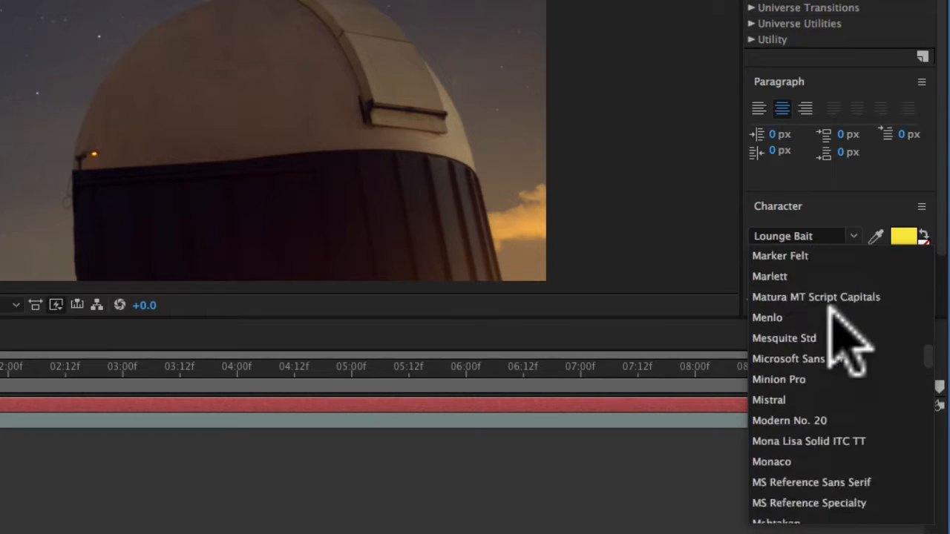
scroll(847, 342, "up", 9)
scroll(846, 342, "down", 10)
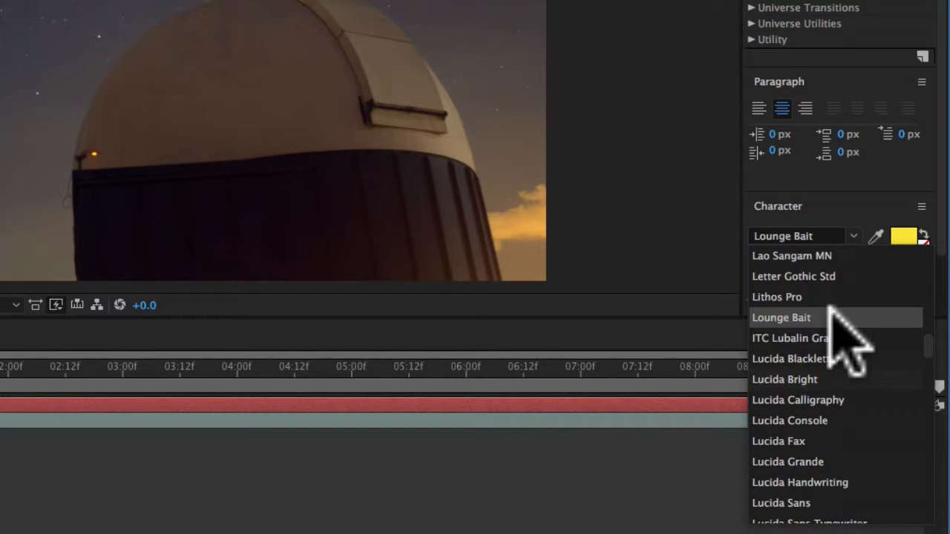
scroll(846, 342, "up", 8)
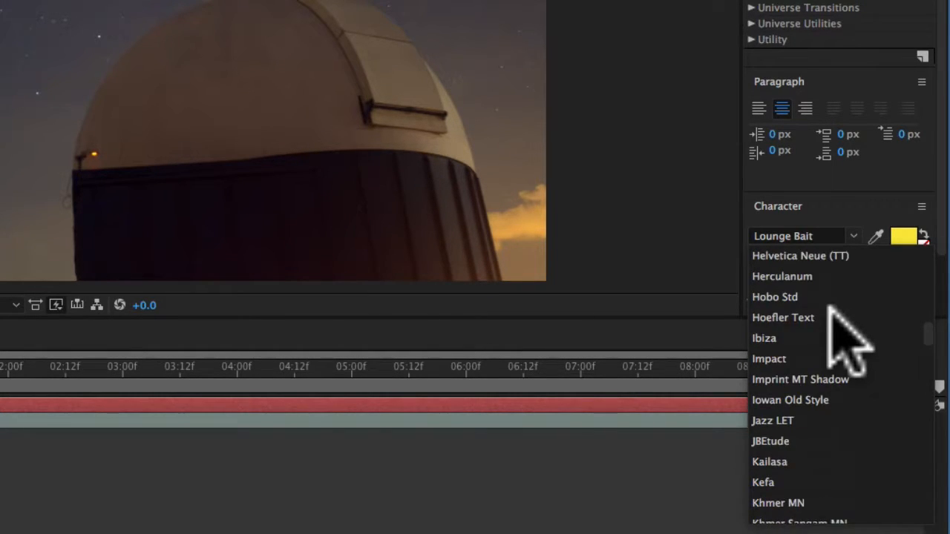
scroll(846, 341, "up", 20)
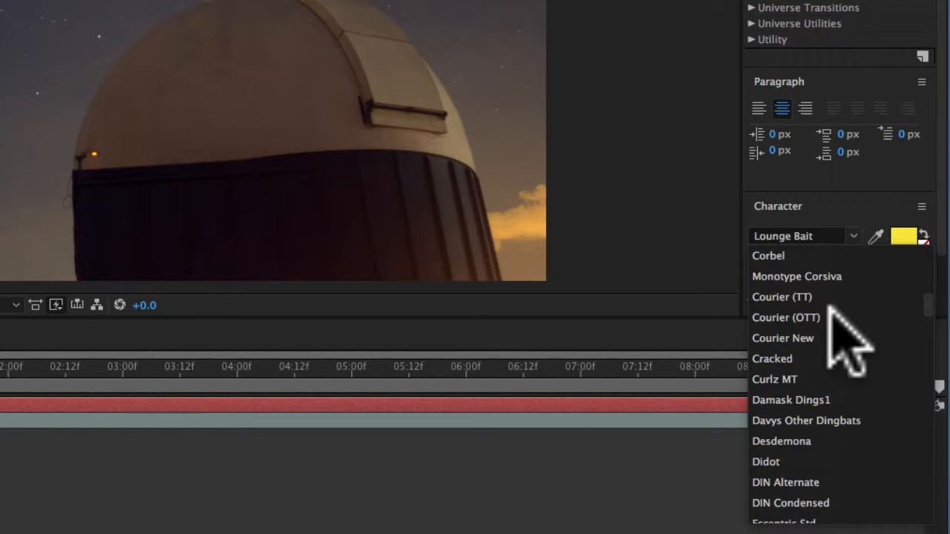
scroll(831, 305, "down", 10)
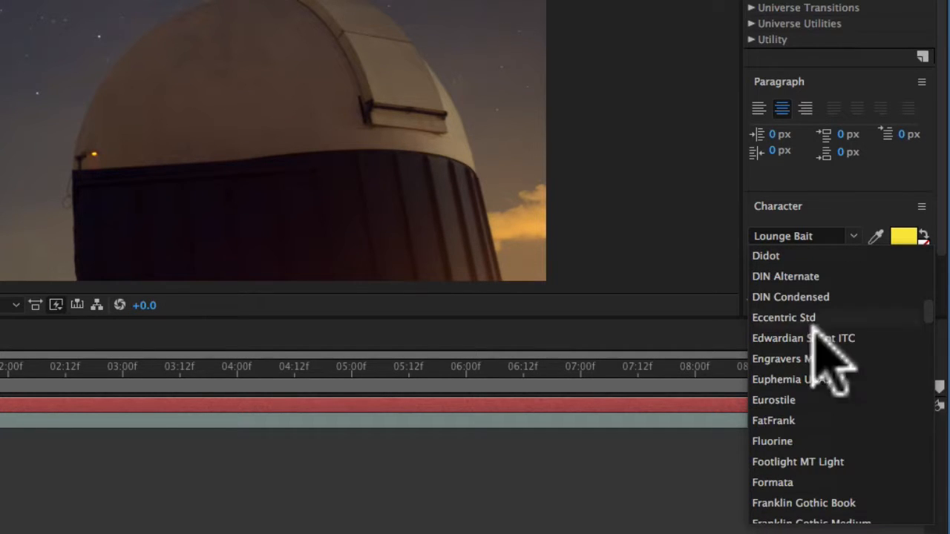
left_click(780, 400)
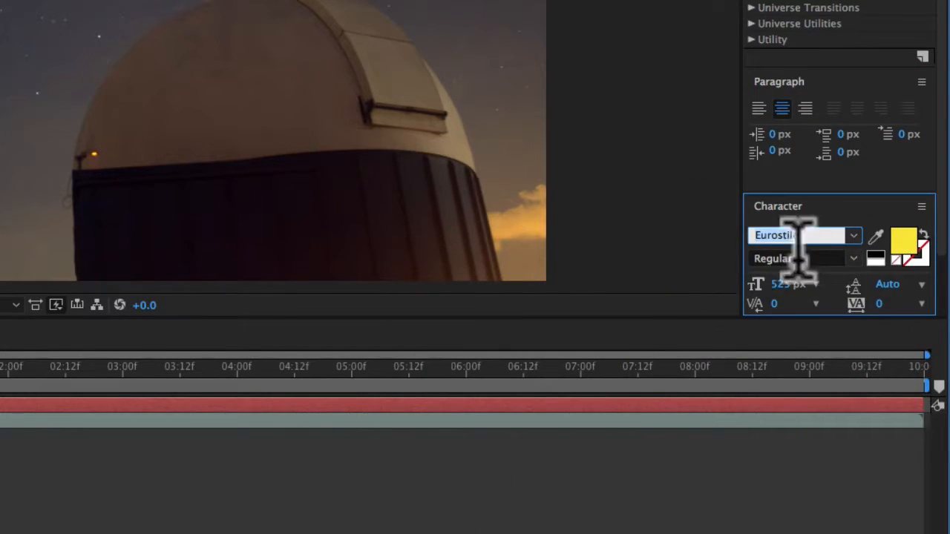
Set the text's font style to Bold and its font size to 360 px
left_click(852, 258)
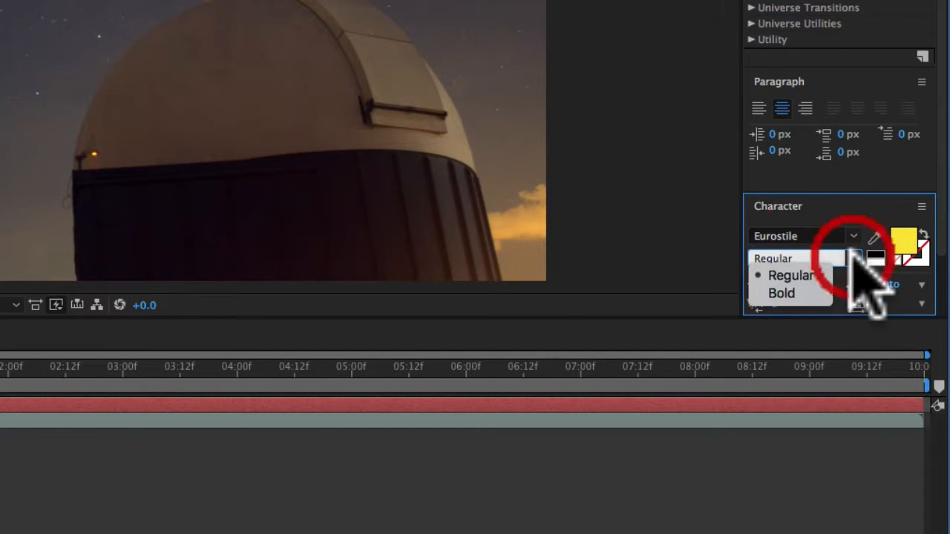
left_click(779, 294)
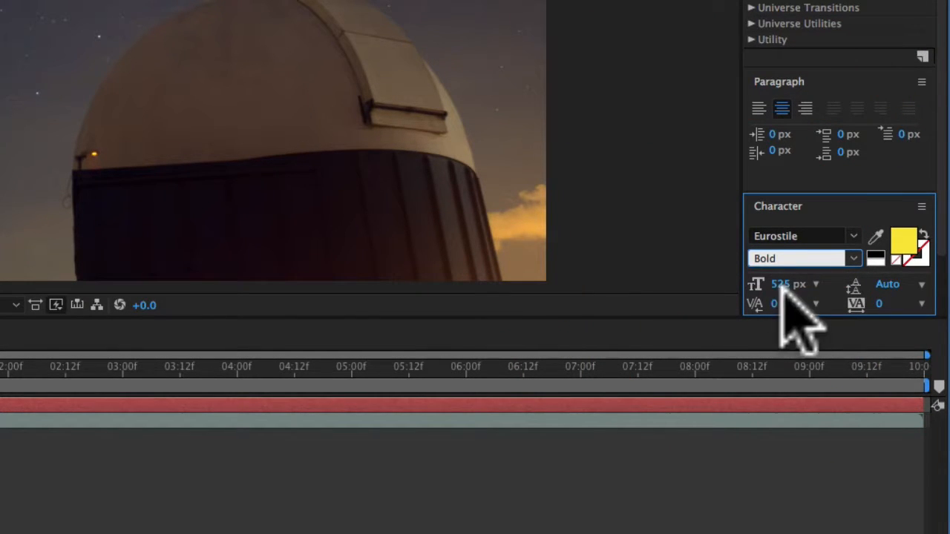
left_click(781, 285)
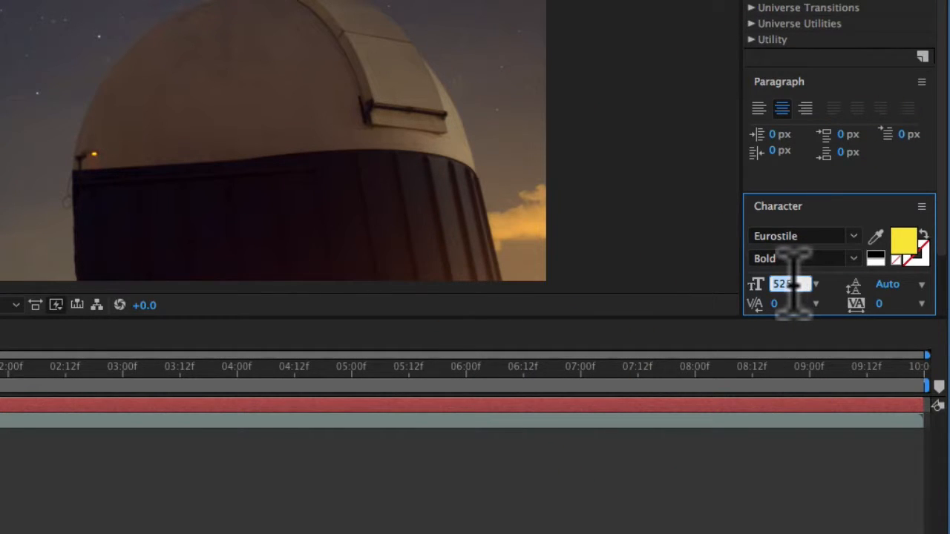
left_click(733, 283)
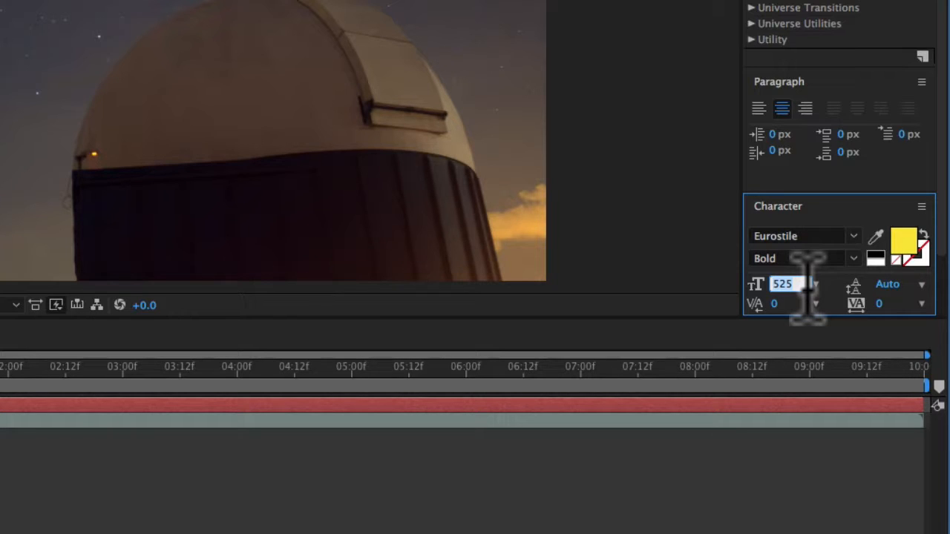
type("3")
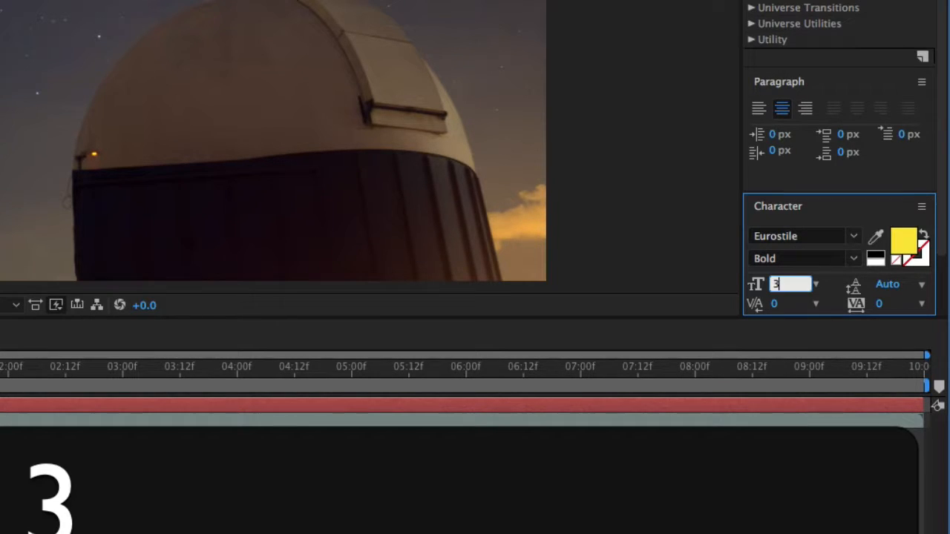
type("60")
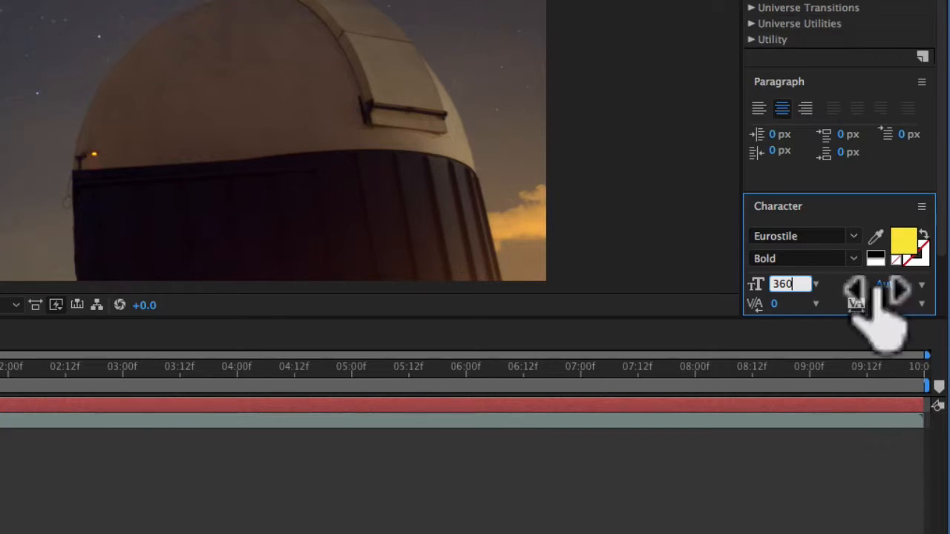
left_click(837, 287)
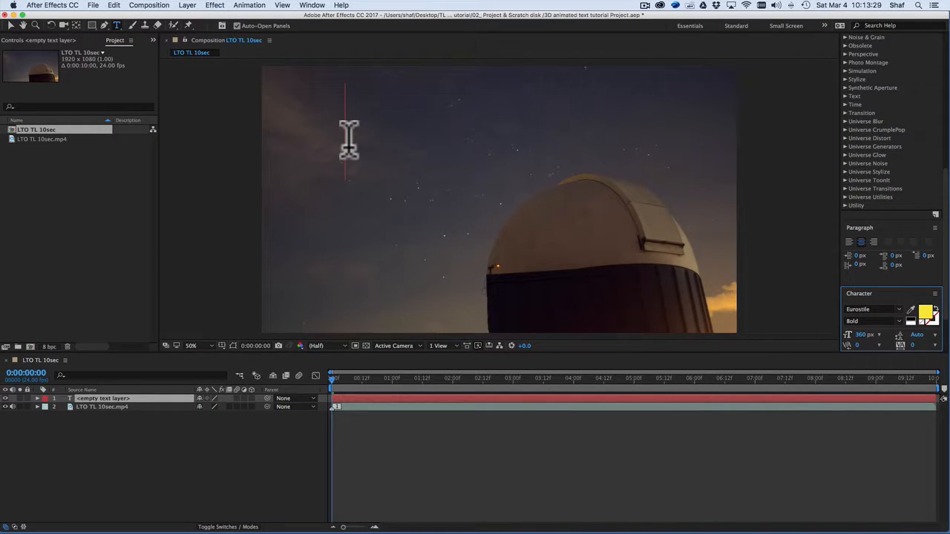
Enter the text CIENCE in the text layer and move it right so the whole word fits inside the frame
type("C")
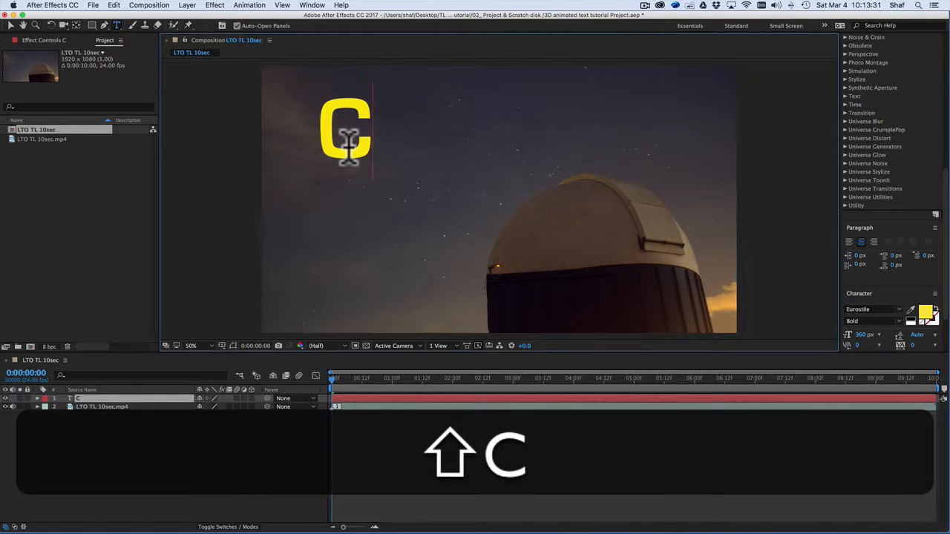
type("IEN")
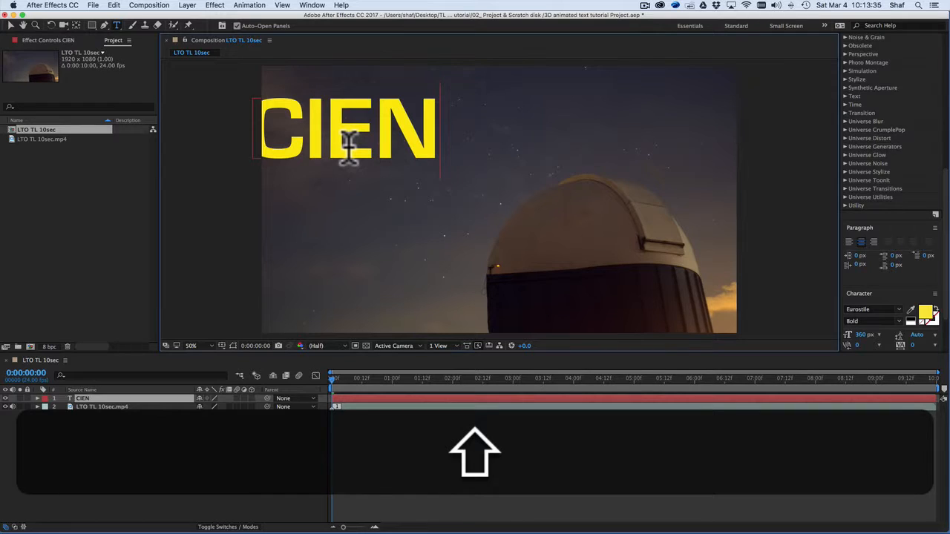
type("C")
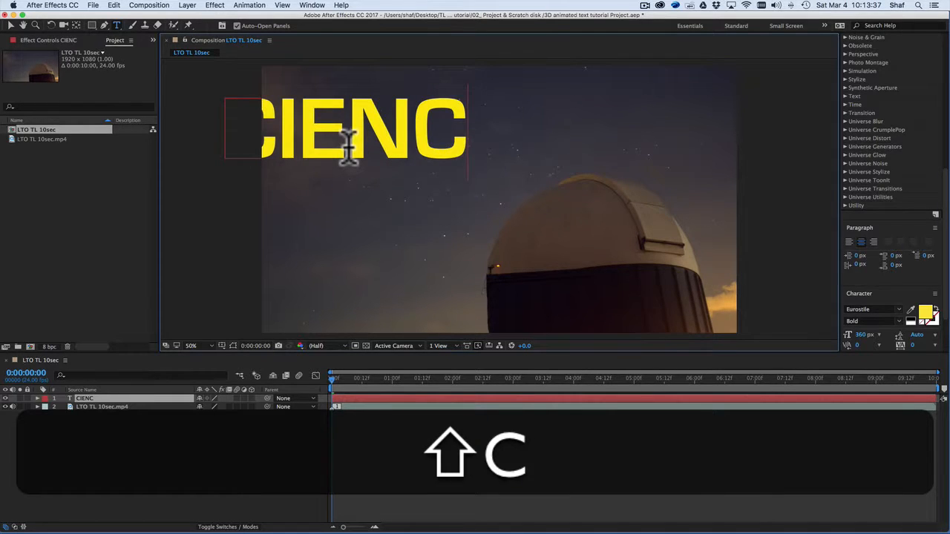
type("E")
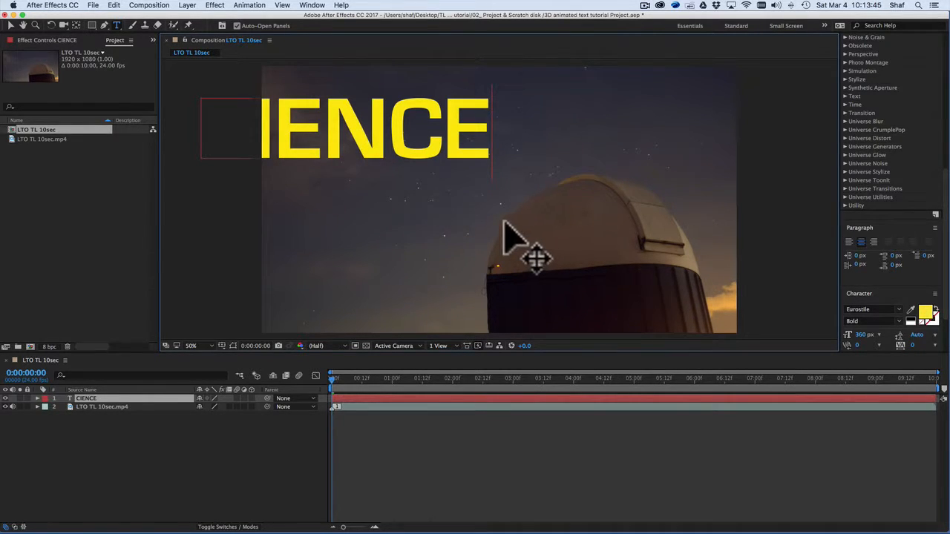
left_click_drag(493, 223, 630, 233)
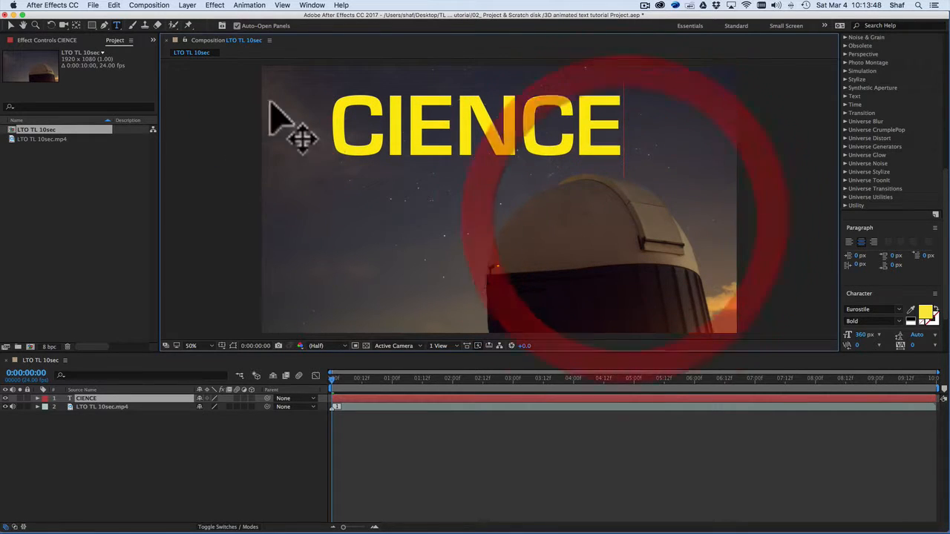
Insert an S at the start of the word to make SCIENCE and position the text at about 802, 416, above the dome
left_click(333, 137)
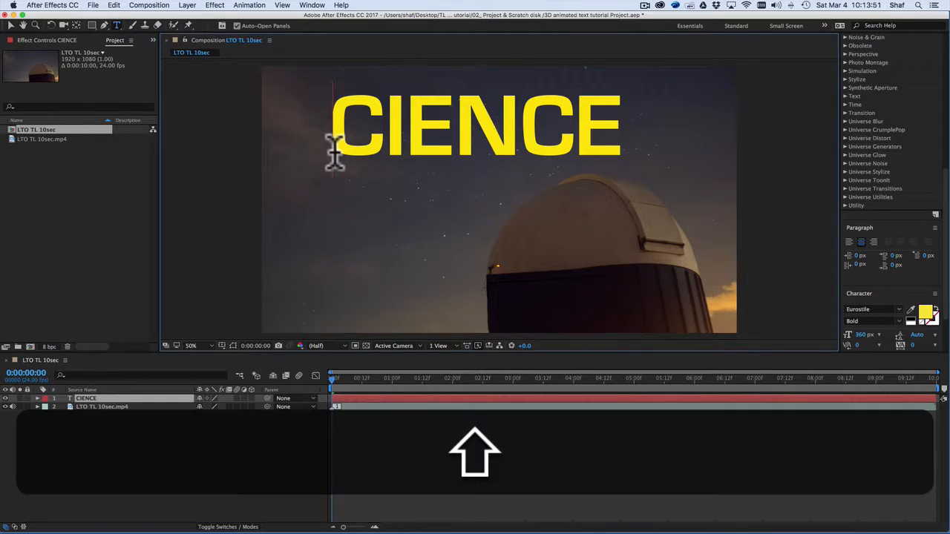
type("S")
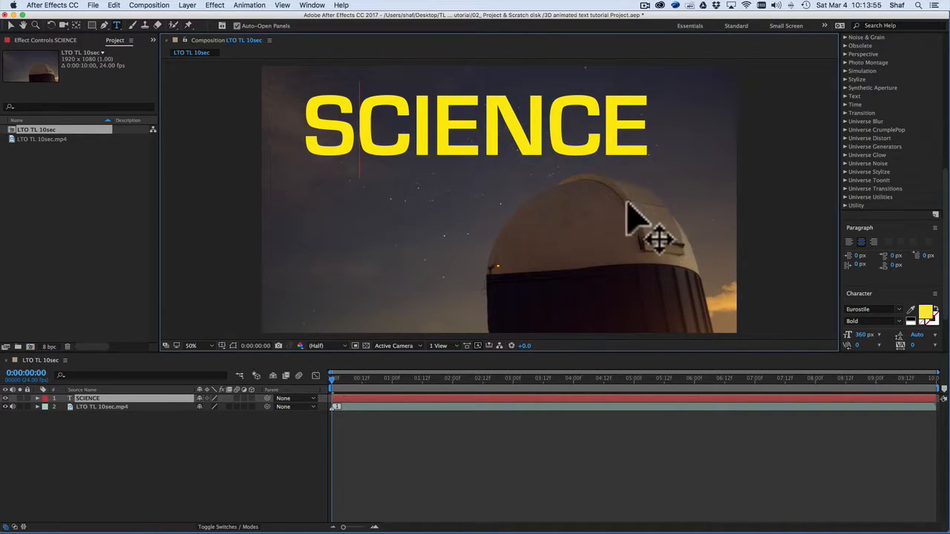
left_click_drag(630, 202, 628, 224)
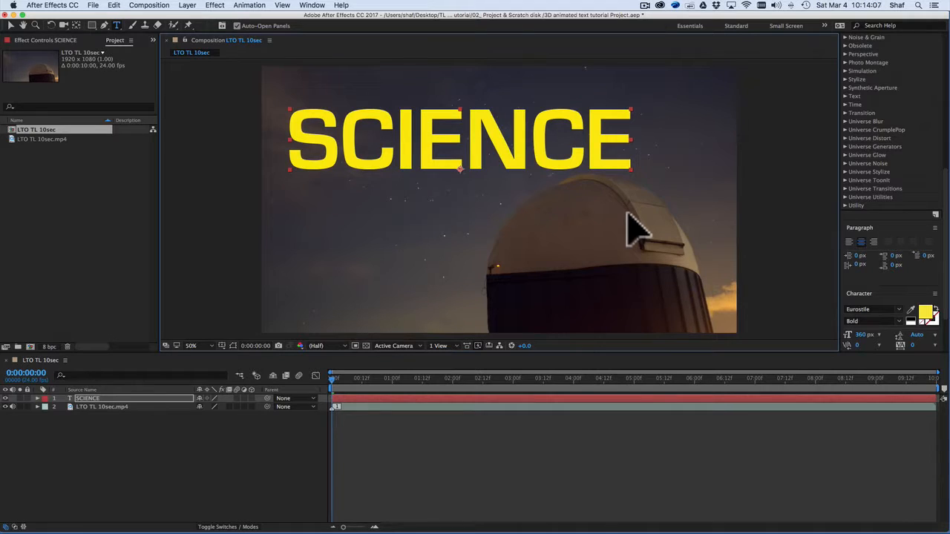
left_click(631, 232)
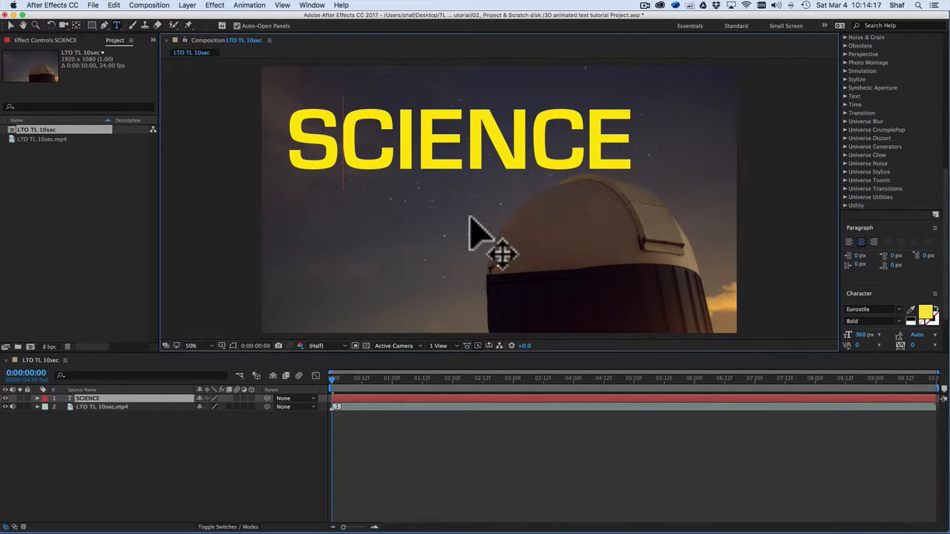
left_click(636, 151)
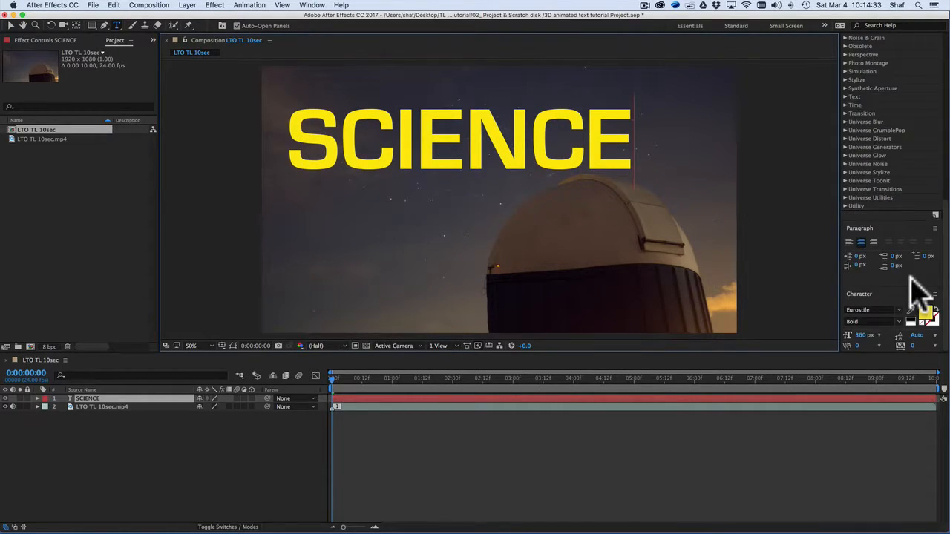
Browse the animation presets in Adobe Bridge from Effects & Presets
scroll(913, 278, "up", 10)
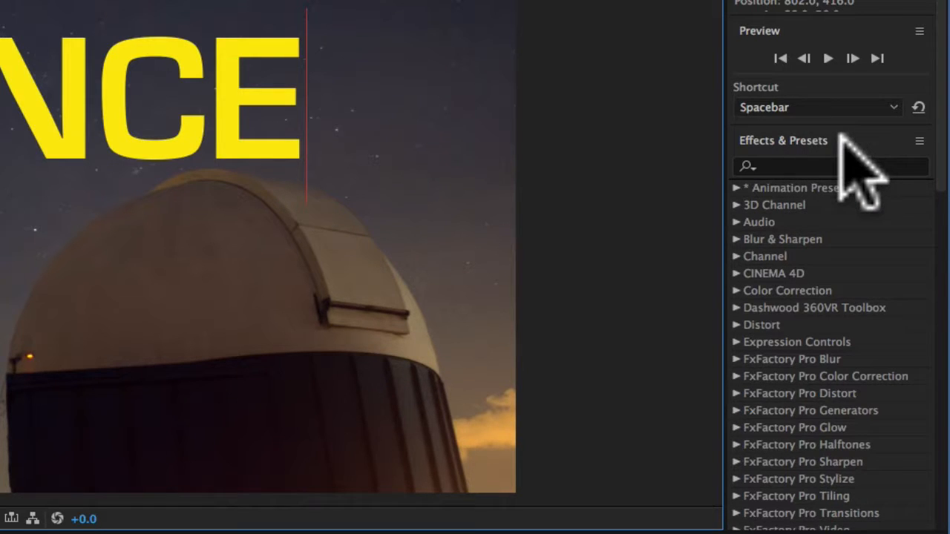
left_click(919, 140)
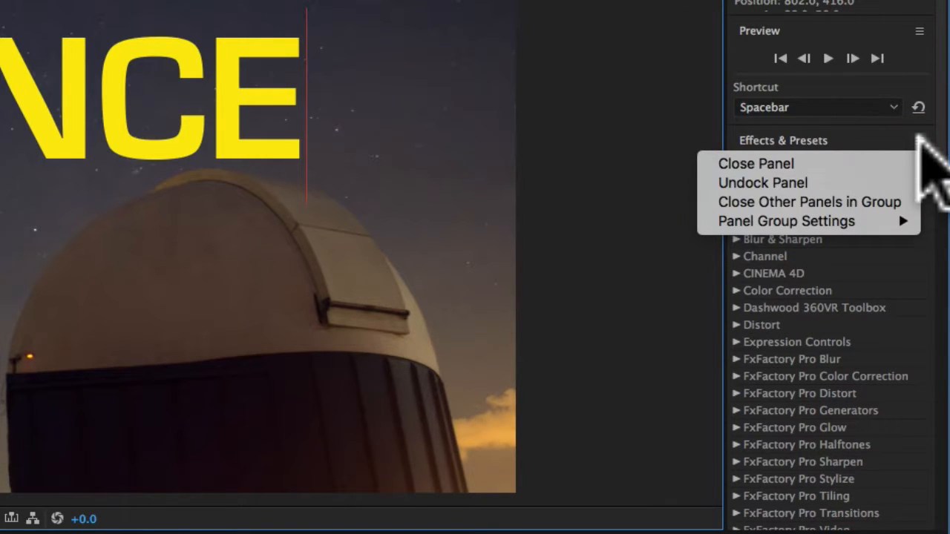
left_click(919, 139)
left_click(919, 139)
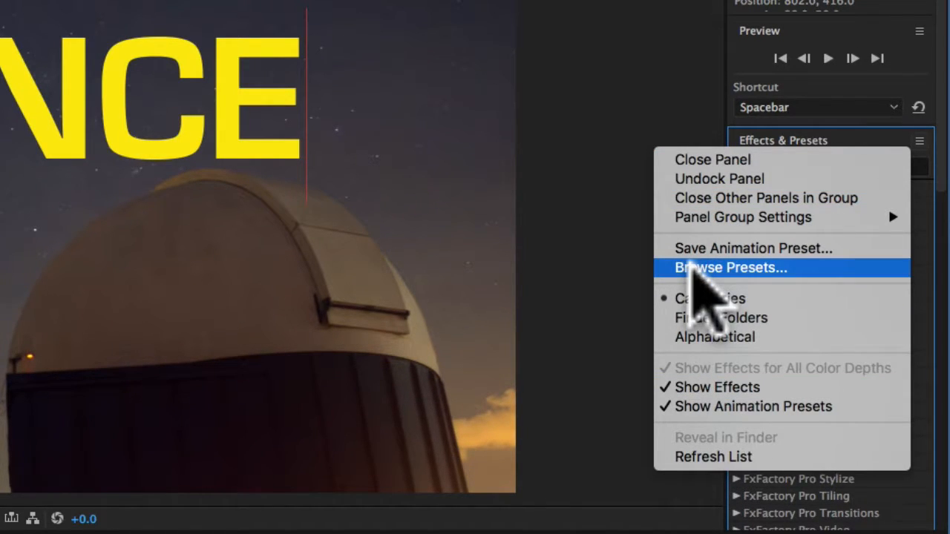
left_click(691, 264)
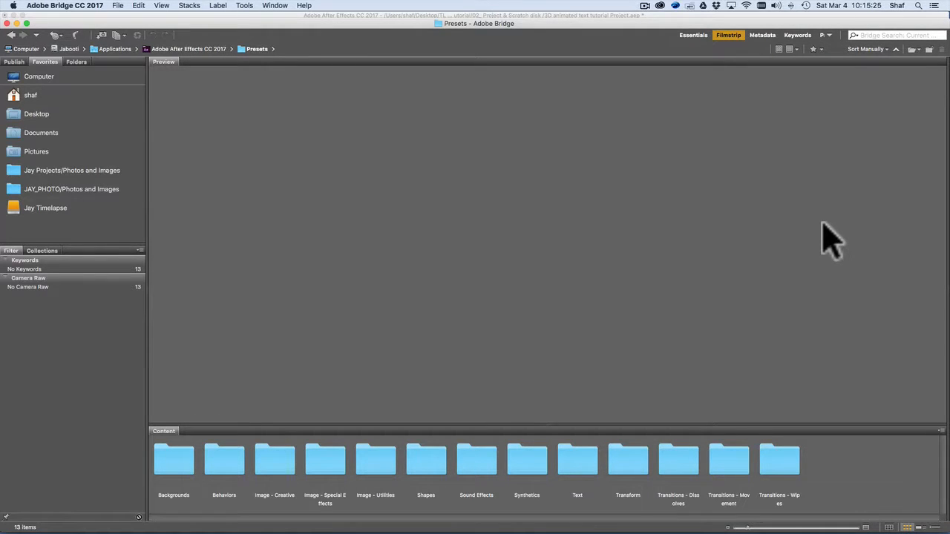
Look through the 3D Text presets in the Text folder, preview 3D Random Spike Tumble.ffx and close the Bridge window
left_click(583, 475)
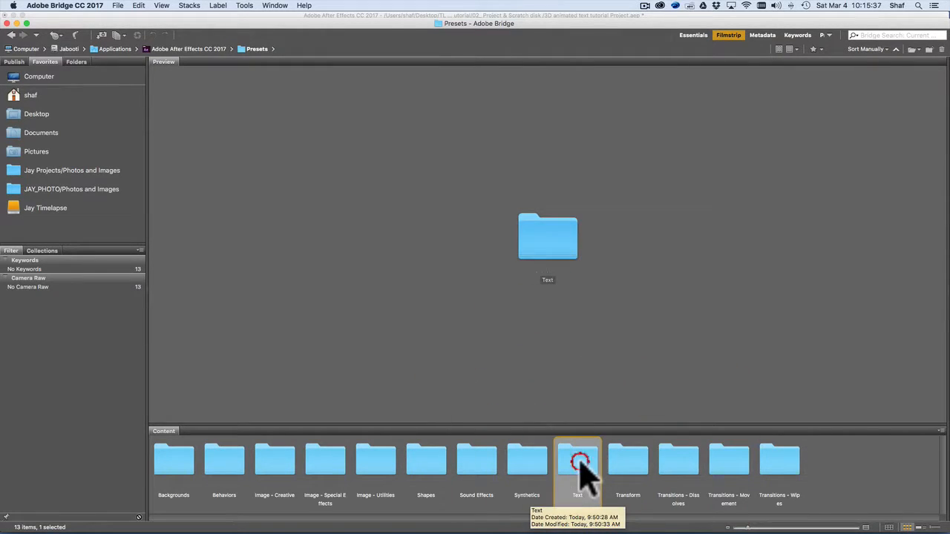
double_click(580, 465)
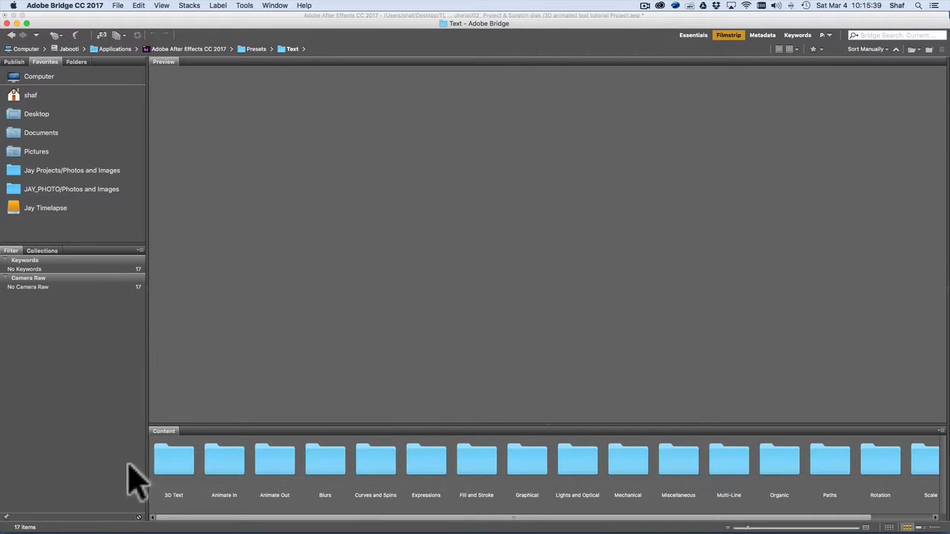
double_click(177, 472)
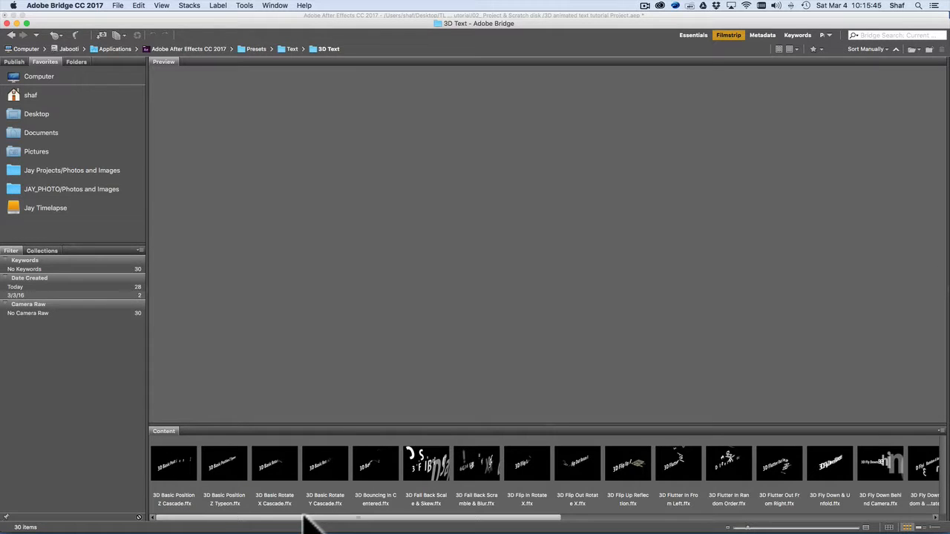
left_click_drag(308, 520, 682, 526)
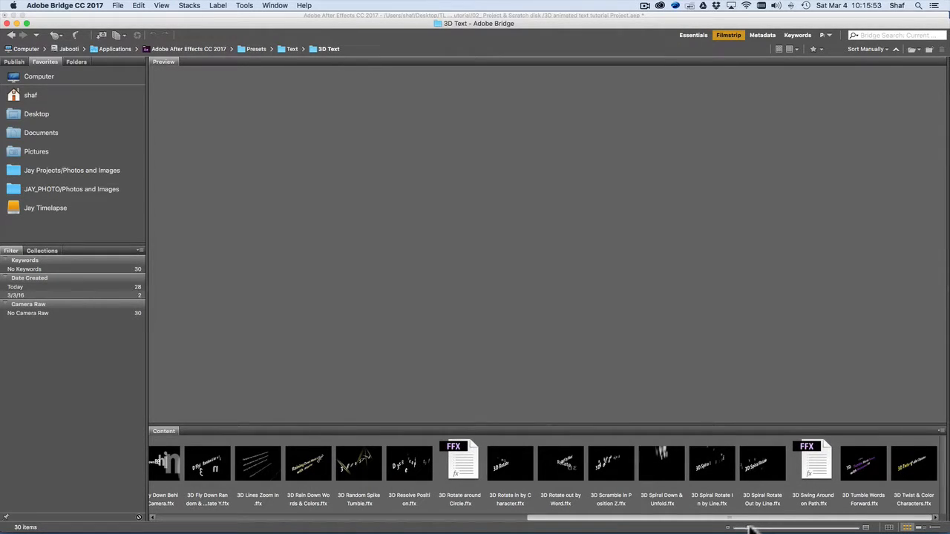
left_click_drag(749, 526, 700, 526)
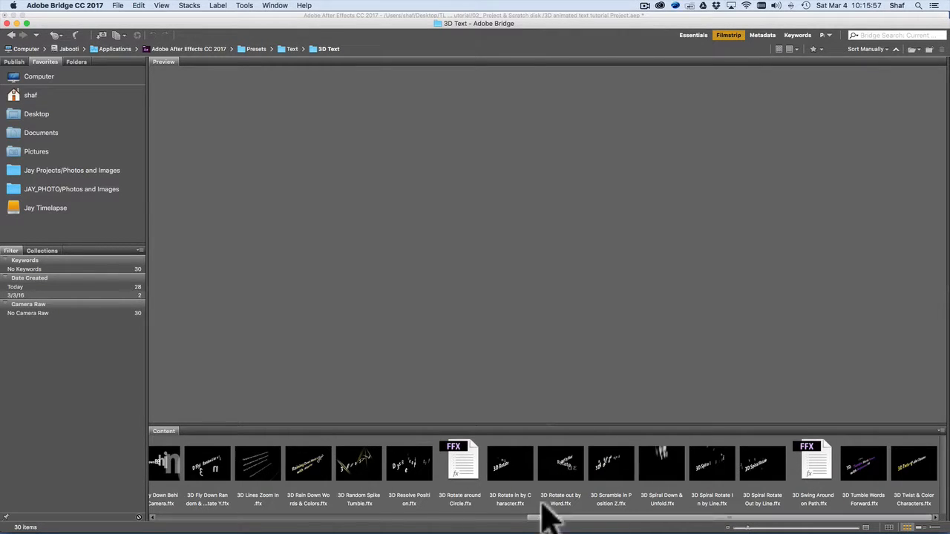
left_click(369, 472)
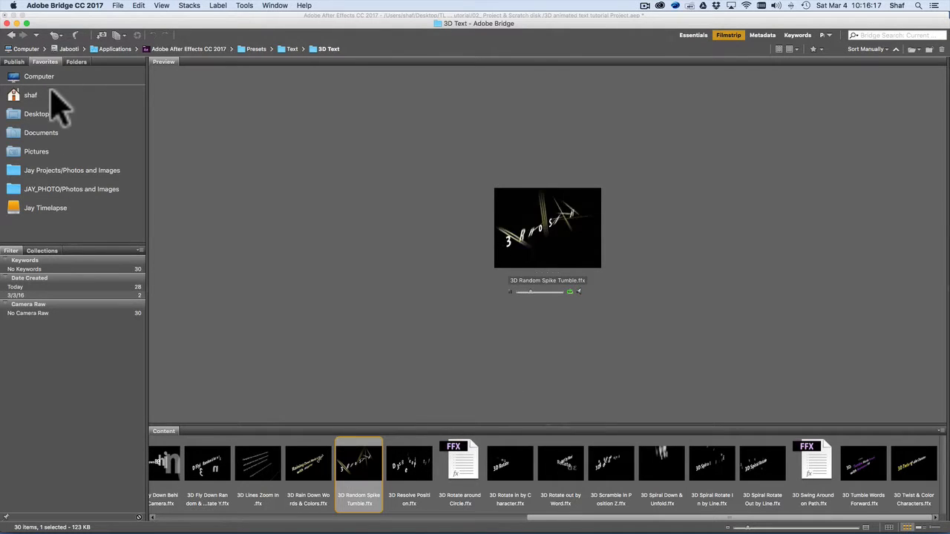
left_click(7, 23)
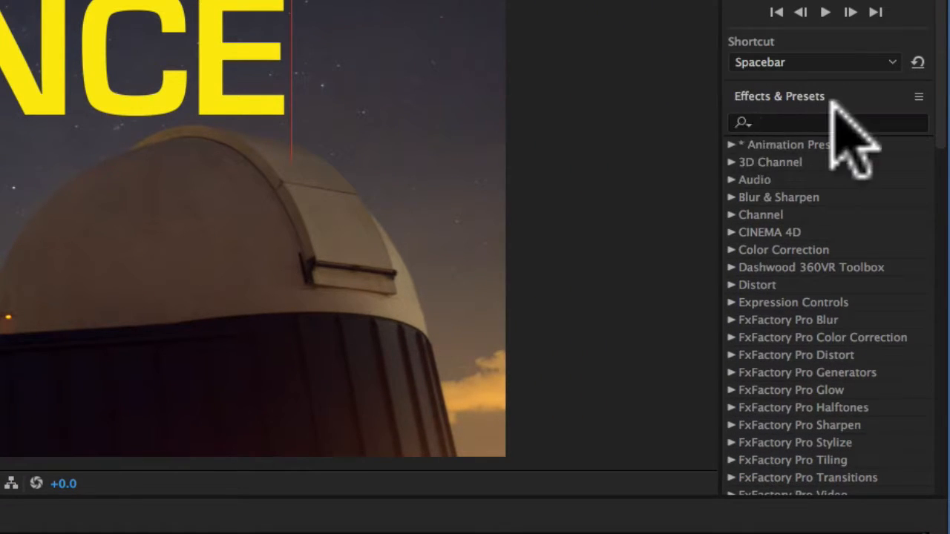
Apply the 3D Random Spike Tumble animation preset from the Text > 3D Text presets to the SCIENCE layer
left_click(739, 151)
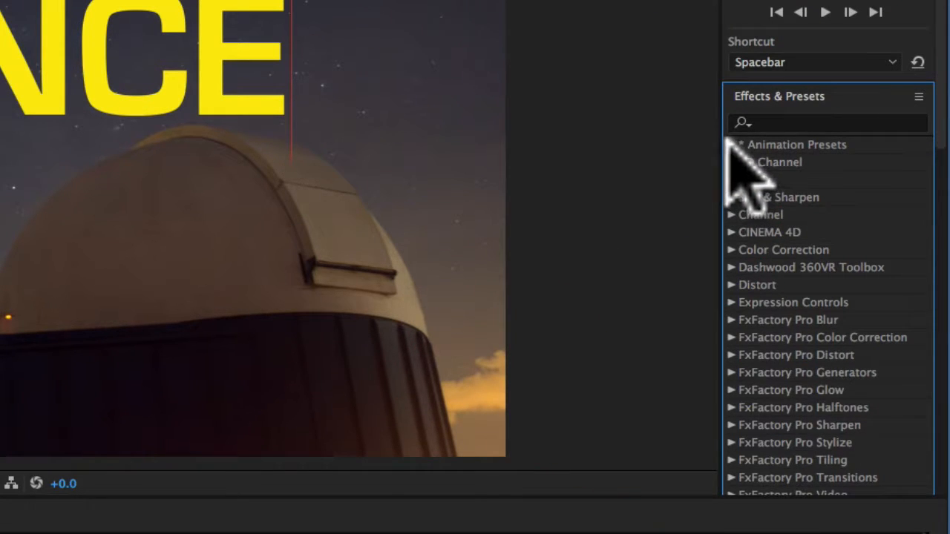
left_click(732, 144)
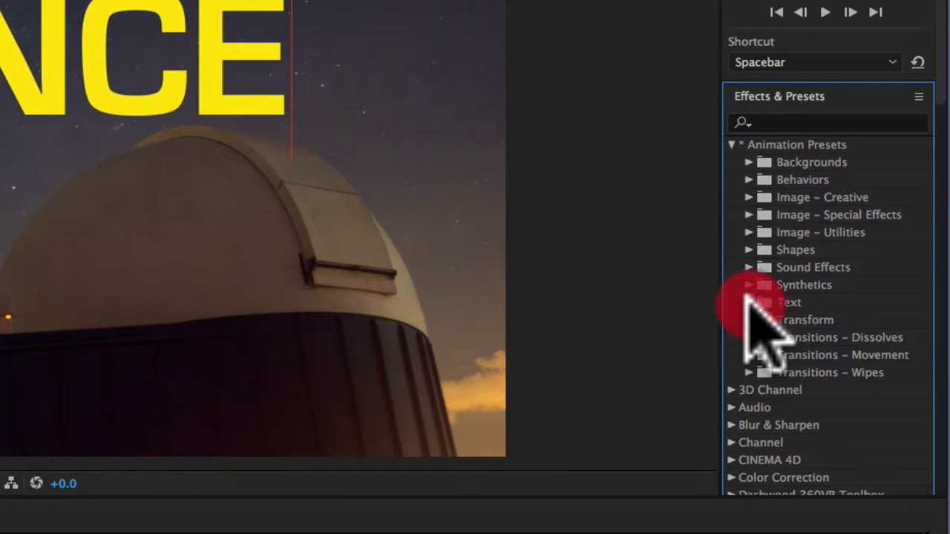
left_click(750, 301)
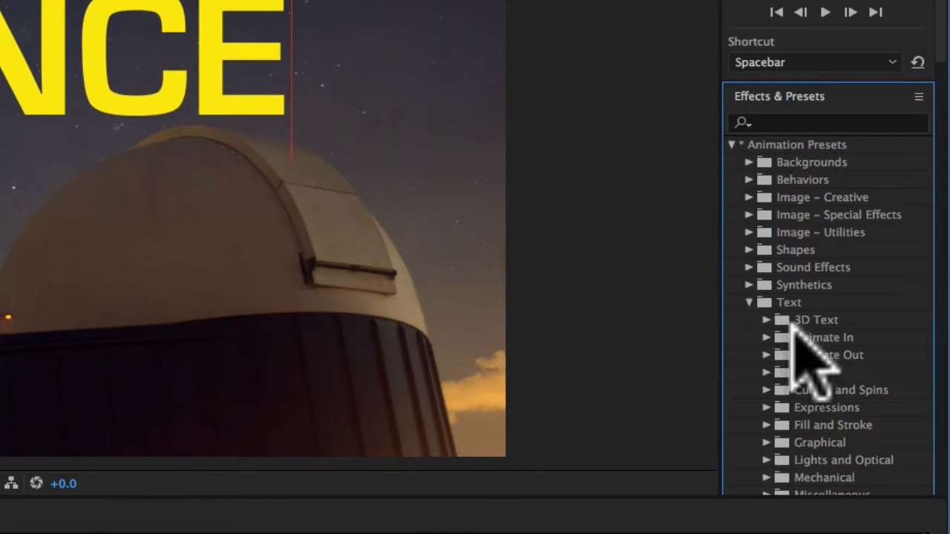
left_click(767, 318)
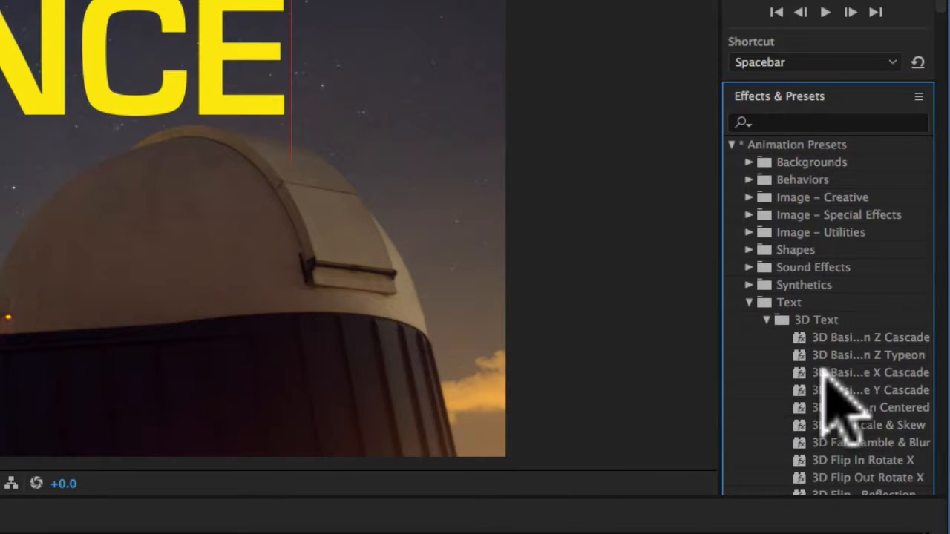
scroll(880, 376, "down", 10)
scroll(880, 375, "up", 4)
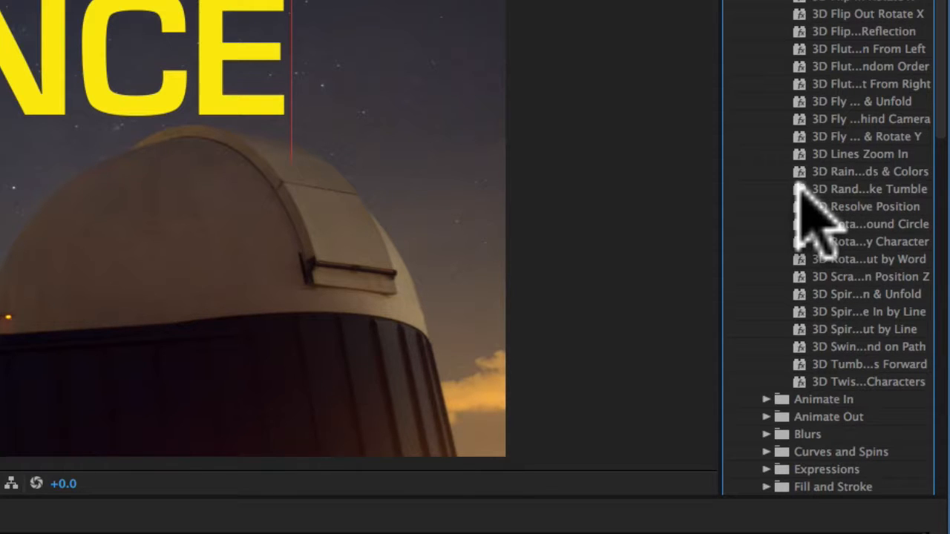
left_click_drag(802, 184, 407, 401)
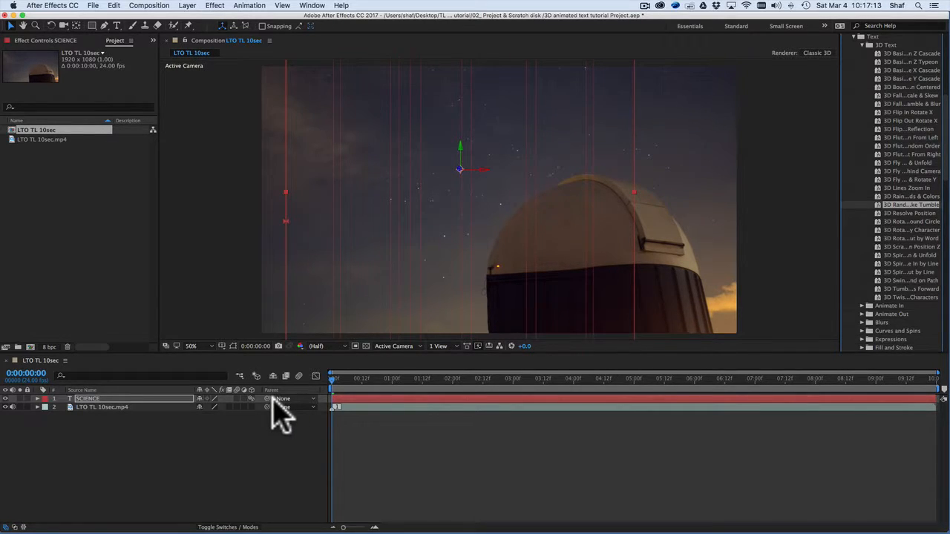
Set the Y Rotation of the SCIENCE layer to -45°
left_click(37, 398)
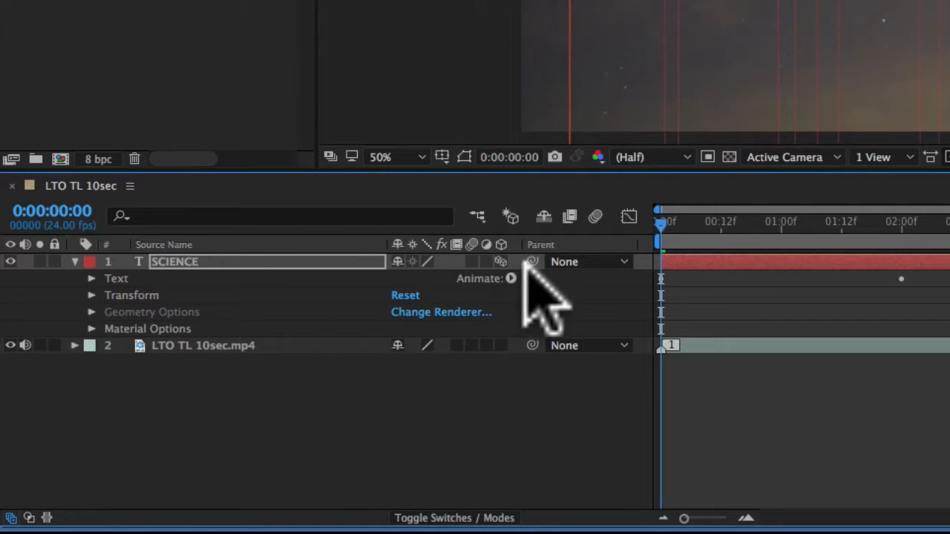
left_click(90, 296)
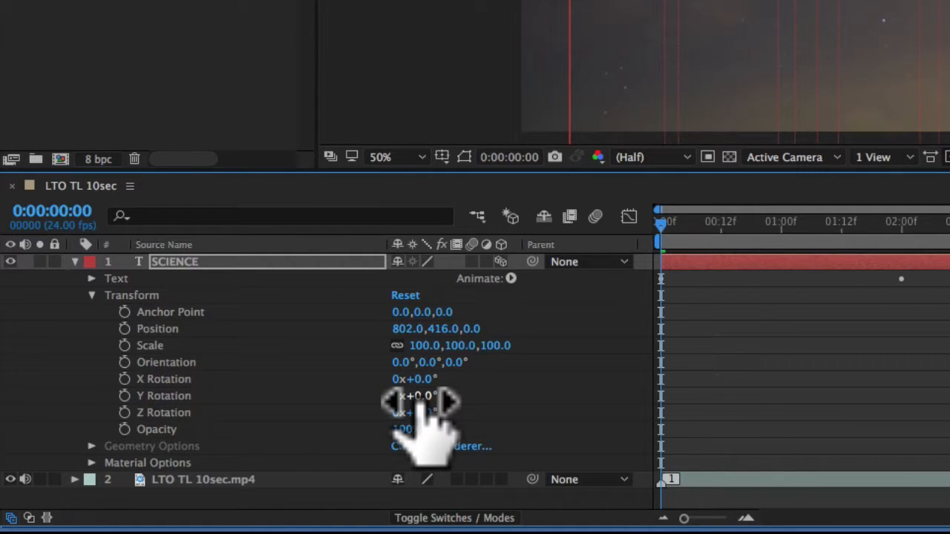
left_click_drag(419, 400, 418, 401)
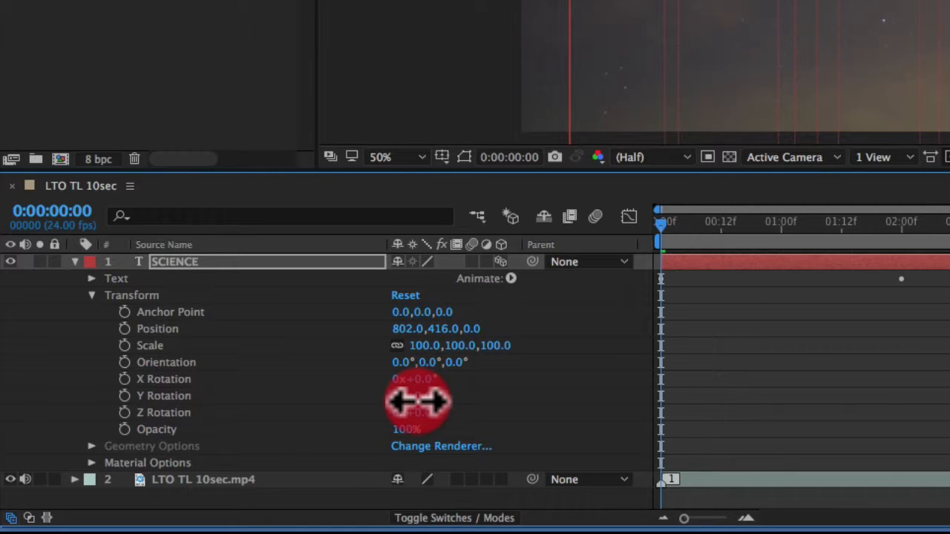
left_click_drag(417, 401, 379, 401)
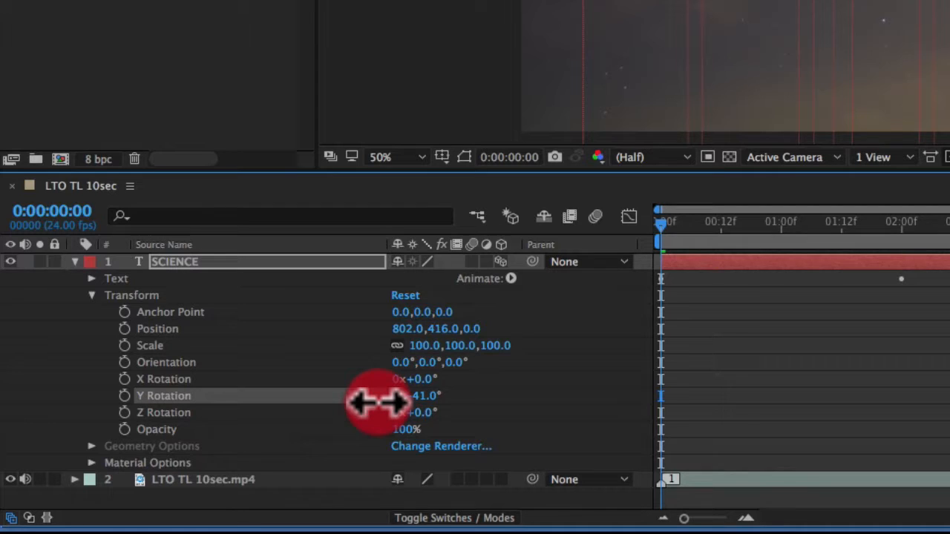
mouse_move(378, 401)
left_mouse_down()
mouse_move(364, 401)
mouse_move(411, 402)
mouse_move(354, 402)
mouse_move(373, 401)
left_mouse_up()
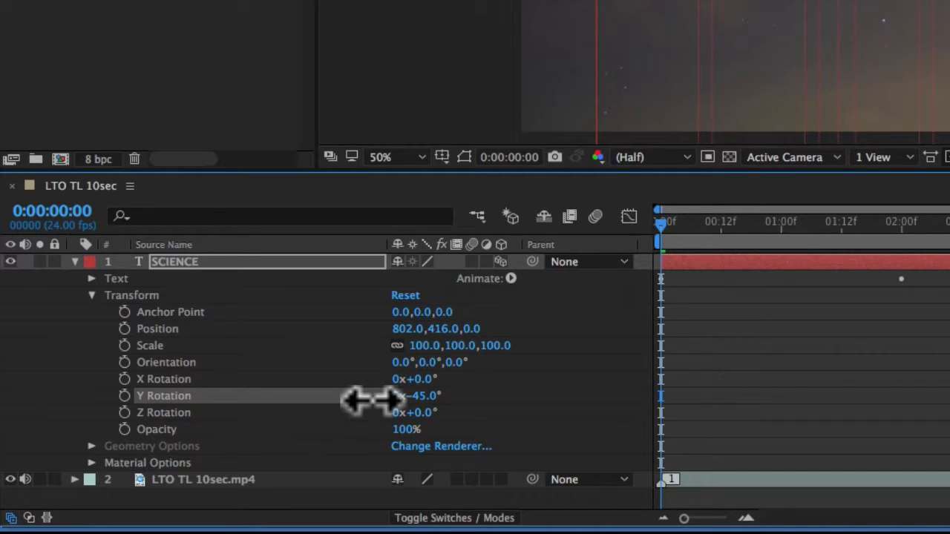
left_click(370, 395)
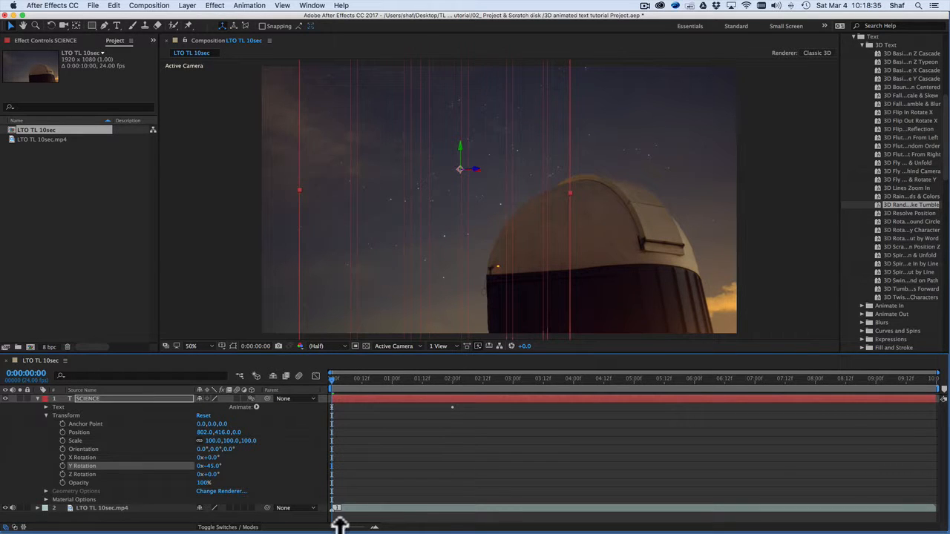
Play the composition from its first frame twice to review the tumbling SCIENCE text animation
key("space")
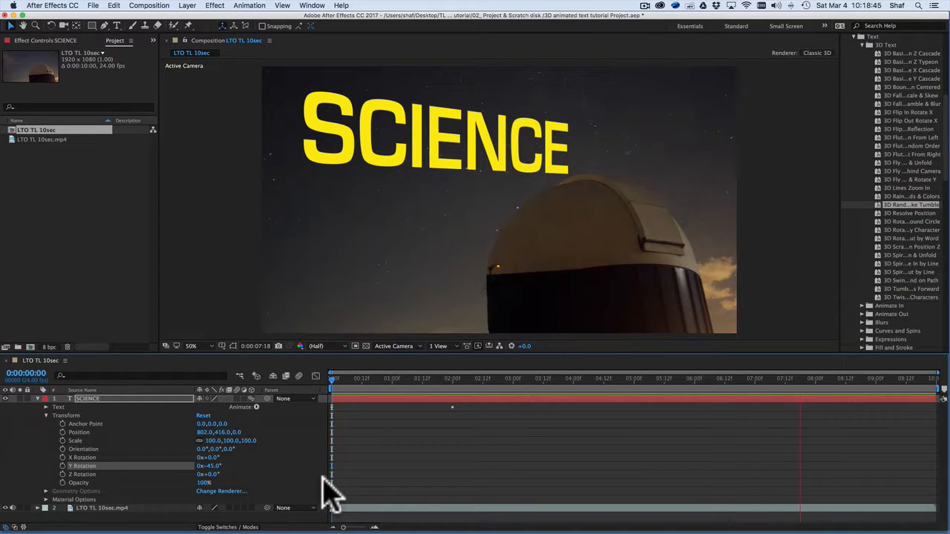
key("space")
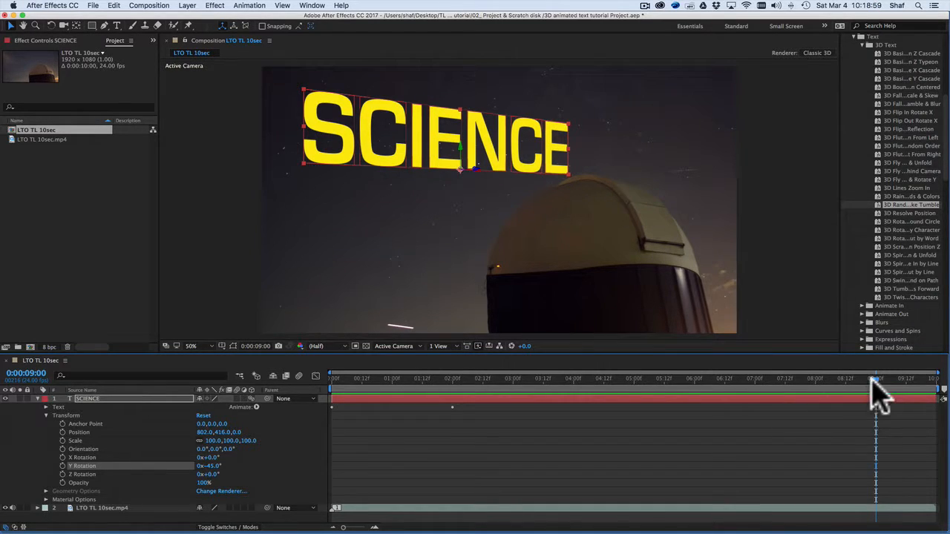
left_click_drag(877, 380, 185, 373)
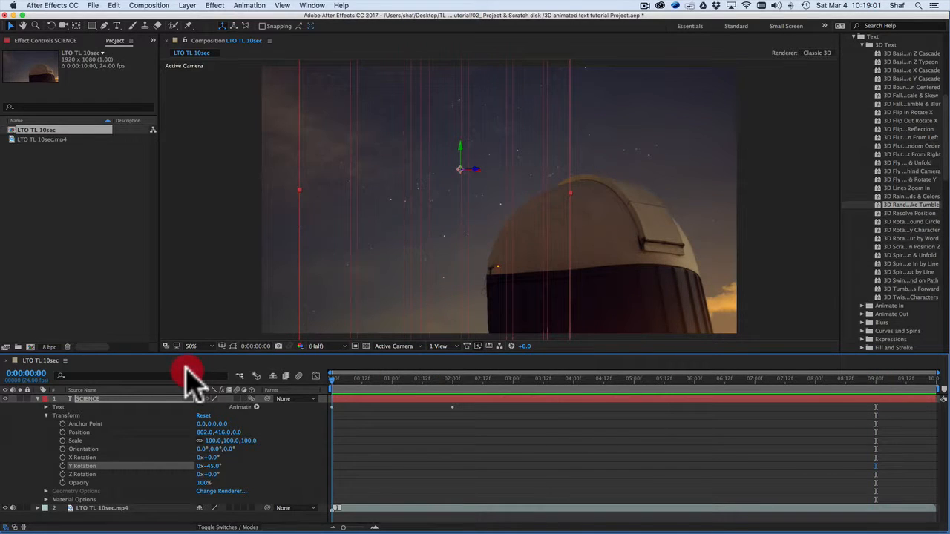
key("space")
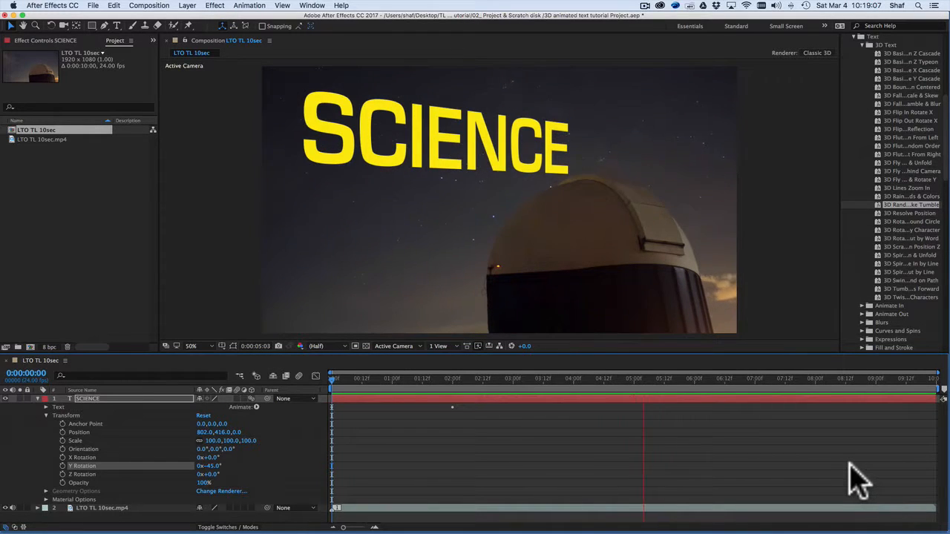
key("space")
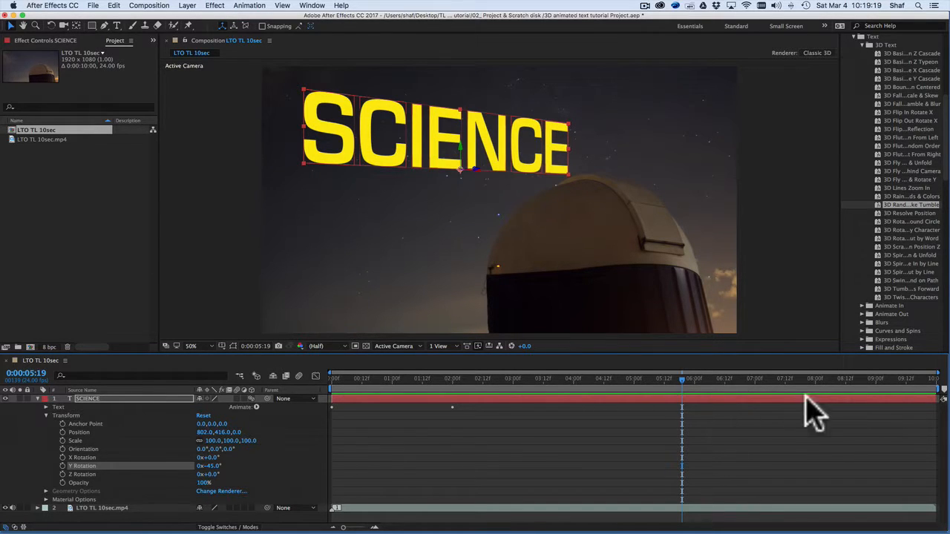
Shift the SCIENCE layer to start at about 2 seconds and extend its end to the end of the composition
left_click_drag(932, 399, 645, 405)
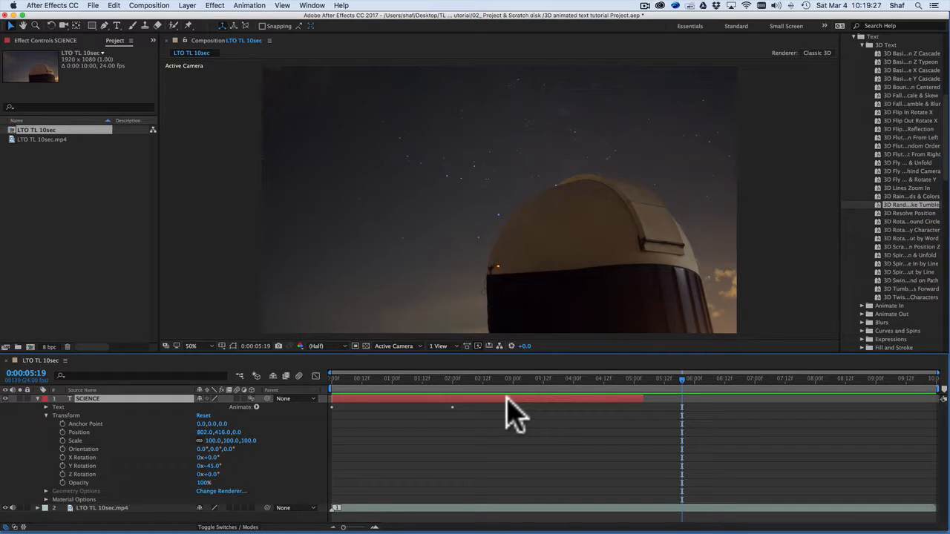
left_click_drag(502, 402, 622, 395)
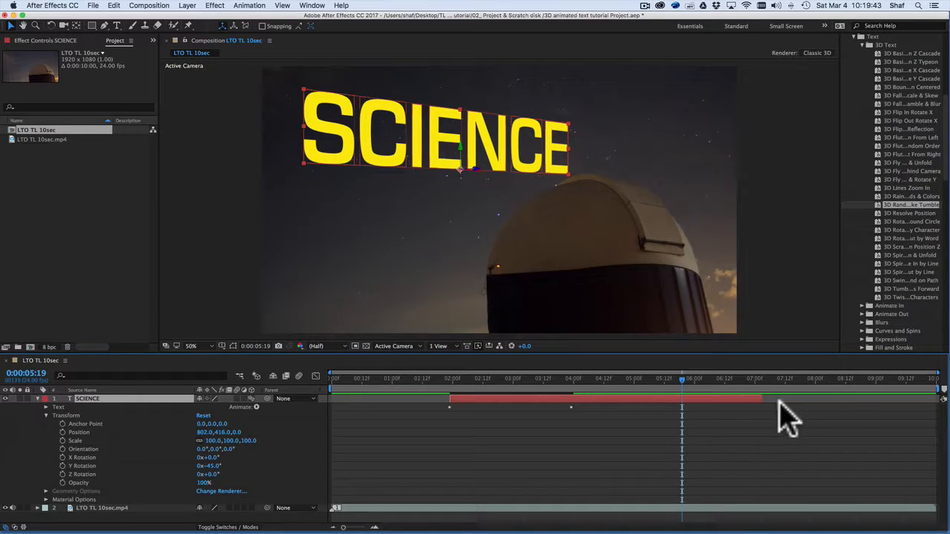
left_click_drag(765, 399, 934, 403)
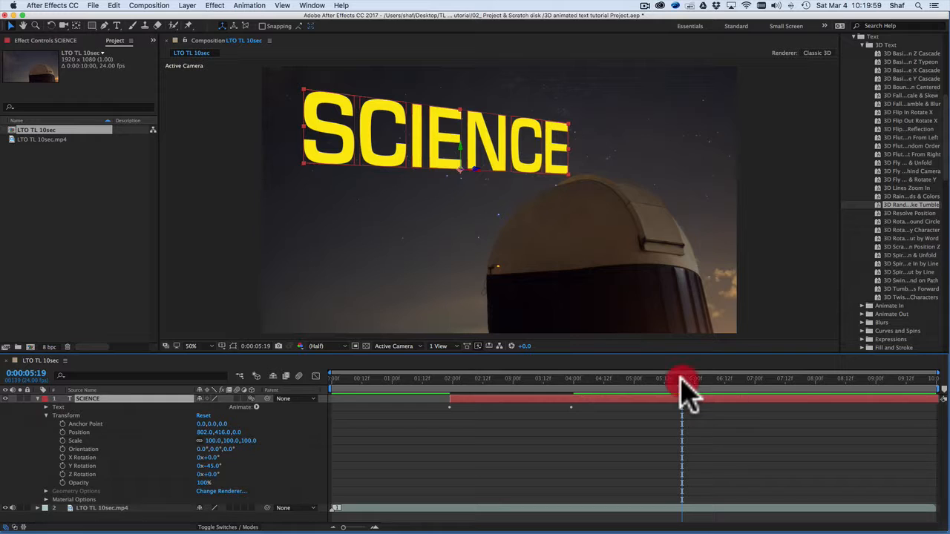
Preview the delayed SCIENCE animation from near the start of the composition
left_click_drag(682, 382, 338, 381)
key("space")
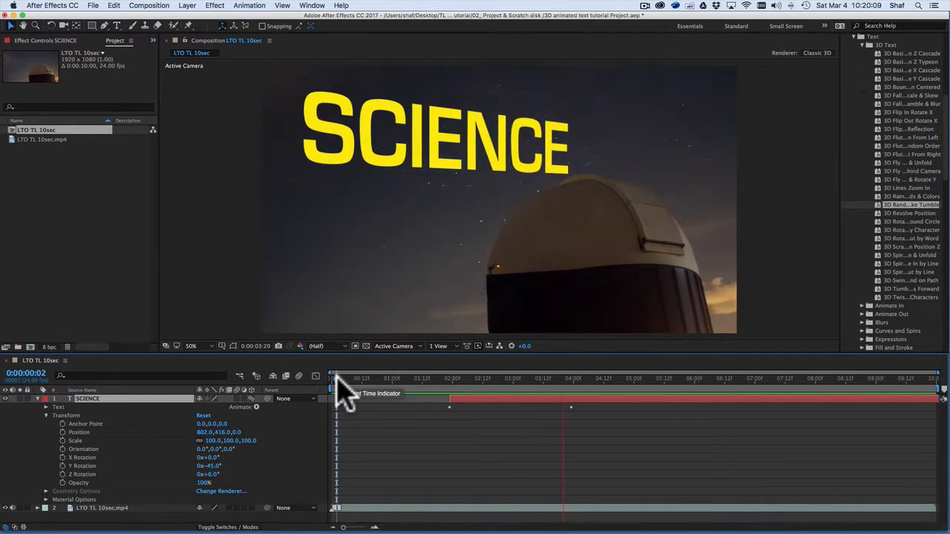
key("space")
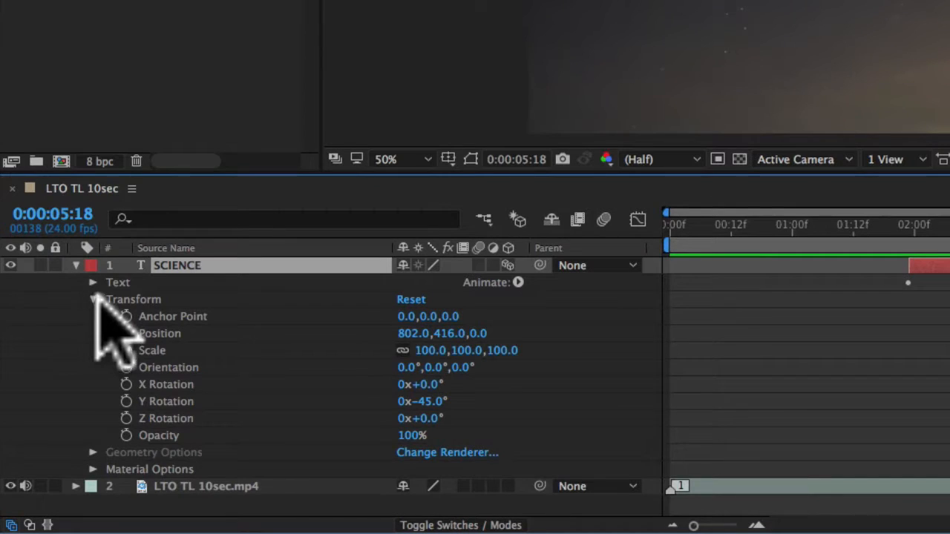
Slow the SCIENCE text animation by moving the second Offset keyframe of Animator 1's Range Selector 1 to about 5 seconds
left_click(92, 299)
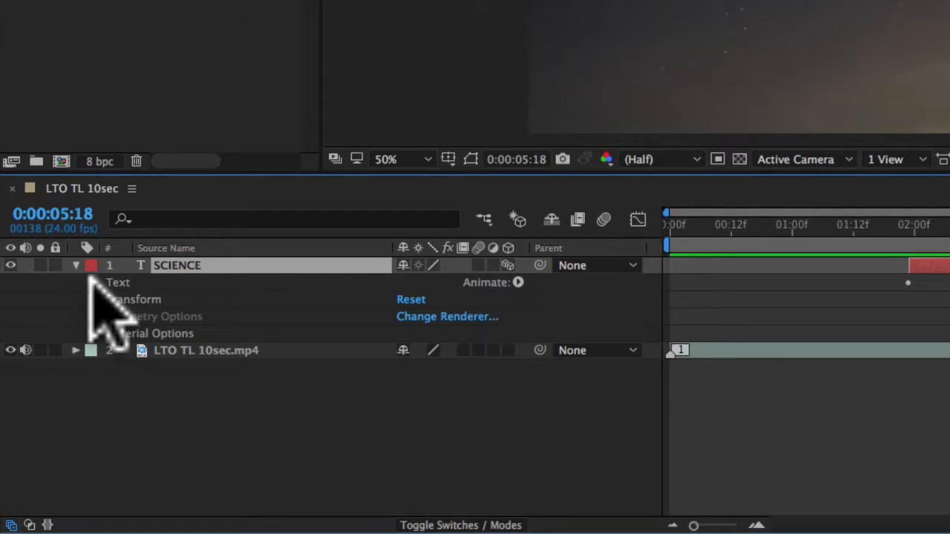
left_click(92, 282)
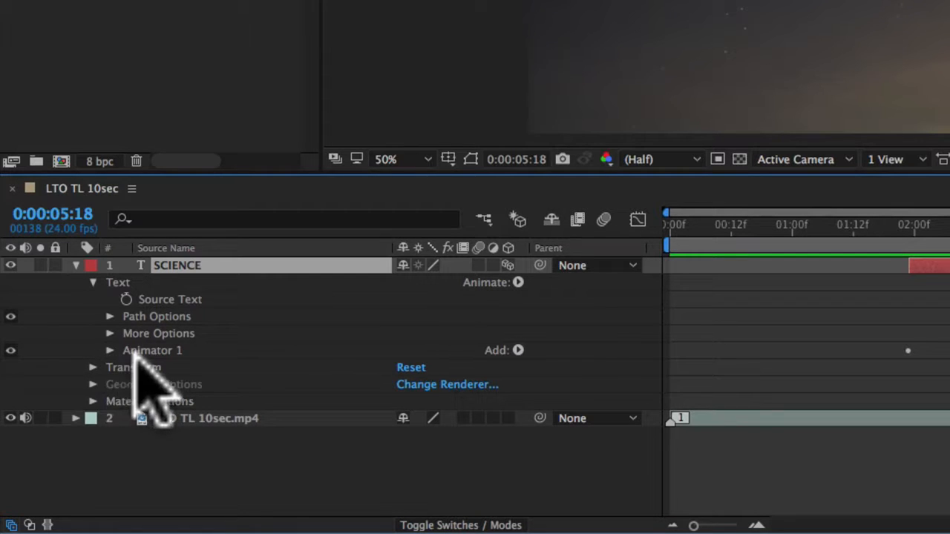
left_click(110, 351)
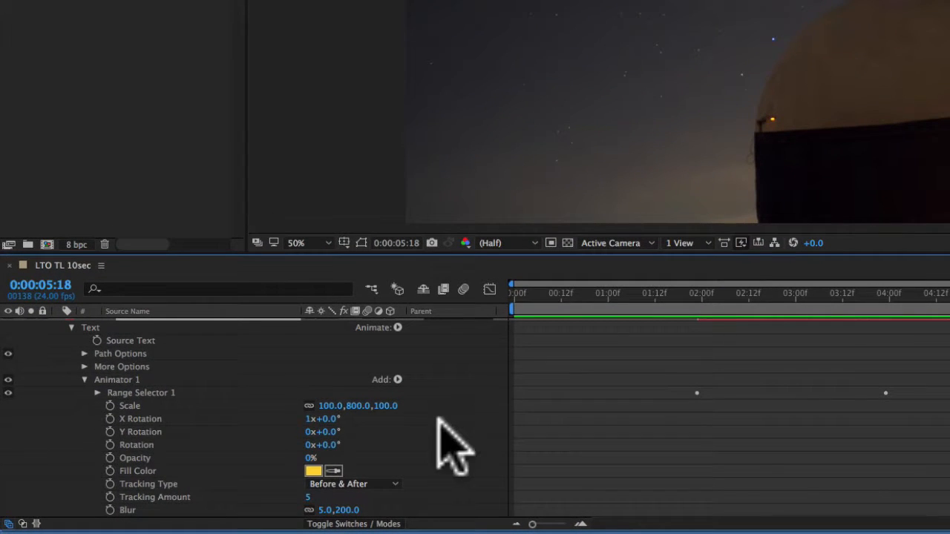
scroll(453, 445, "down", 1)
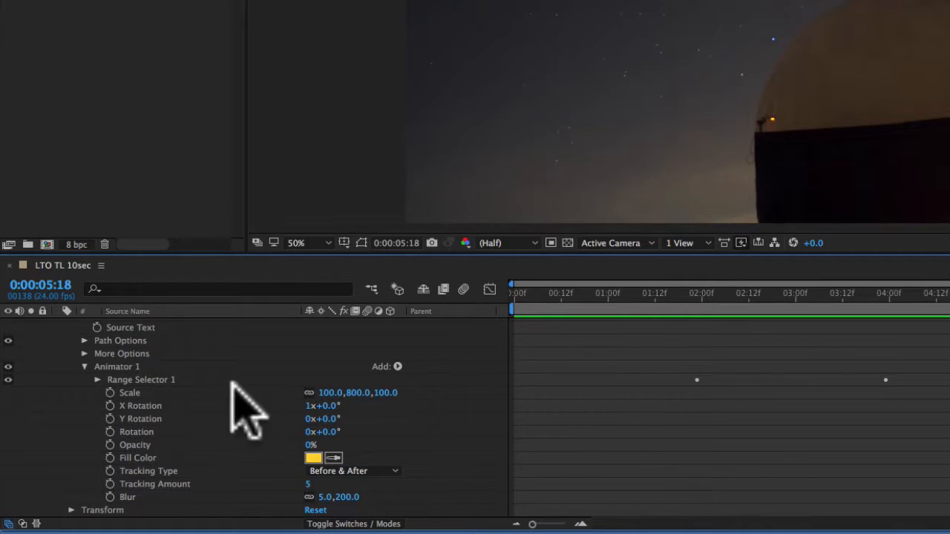
left_click(97, 380)
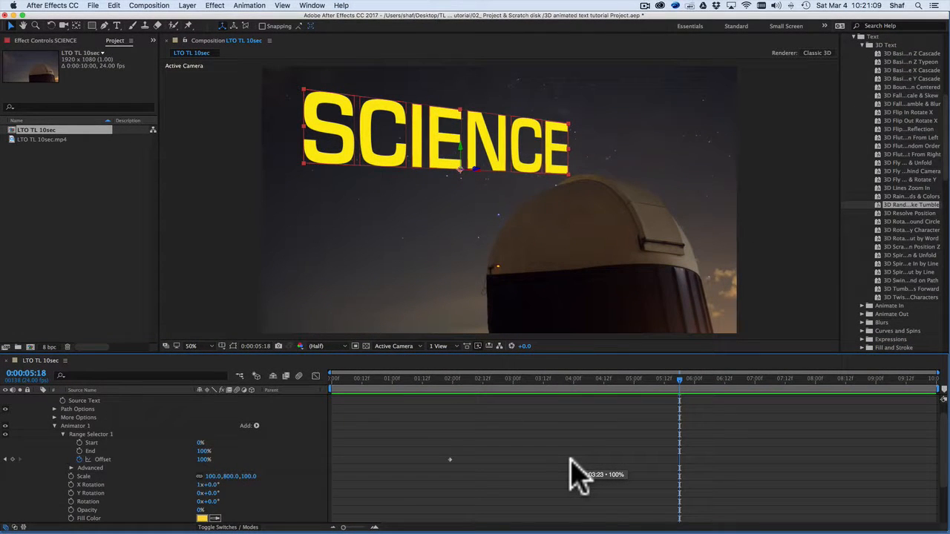
left_click_drag(570, 459, 632, 460)
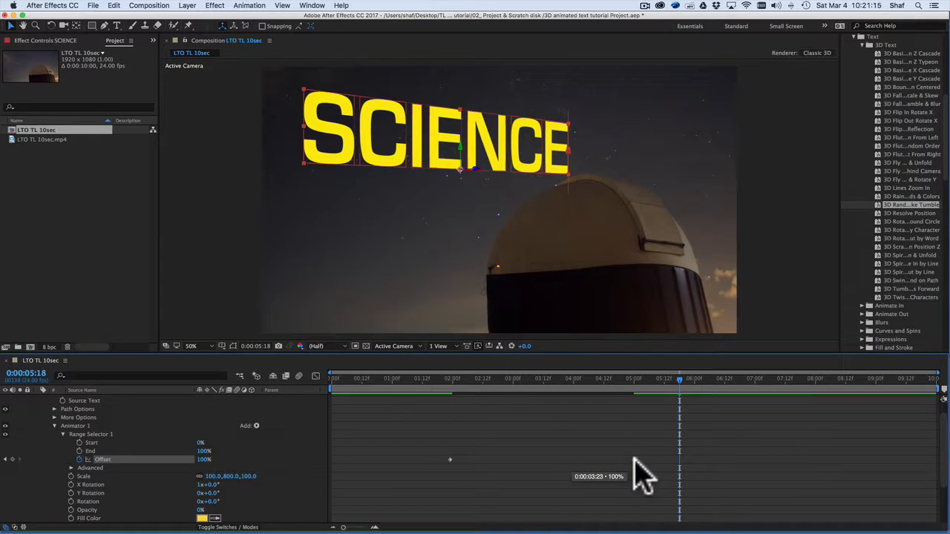
left_click(635, 459)
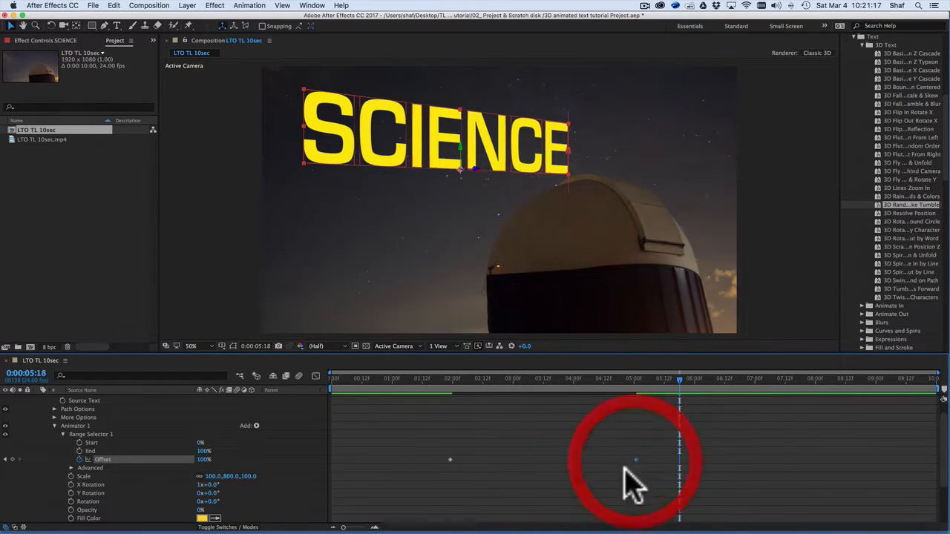
mouse_move(681, 381)
left_mouse_down()
mouse_move(397, 379)
mouse_move(637, 383)
left_mouse_up()
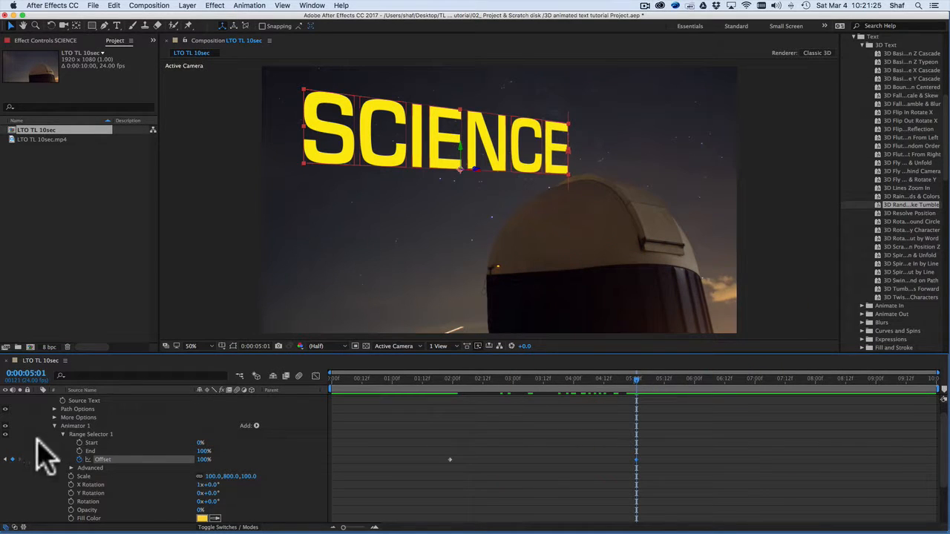
Collapse the SCIENCE layer's animator, text and layer properties in the timeline
left_click(67, 442)
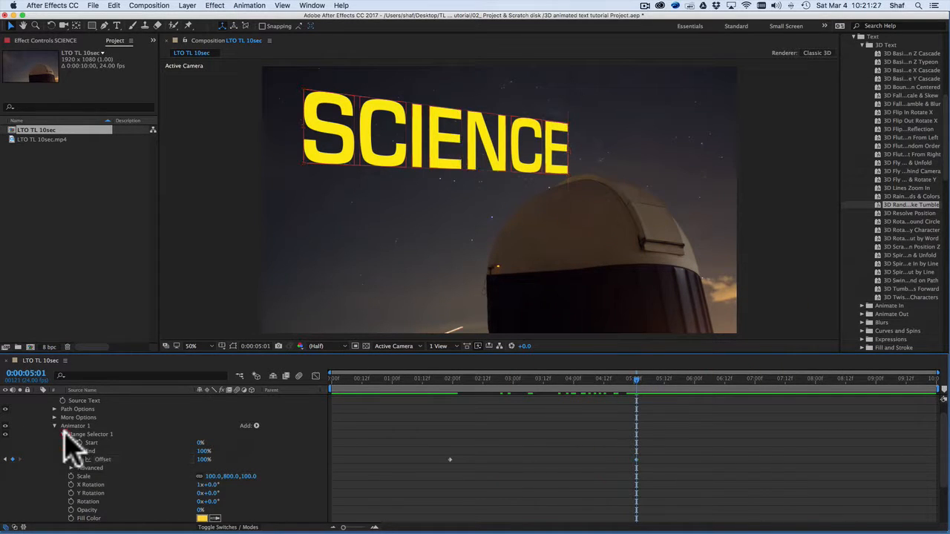
left_click(54, 426)
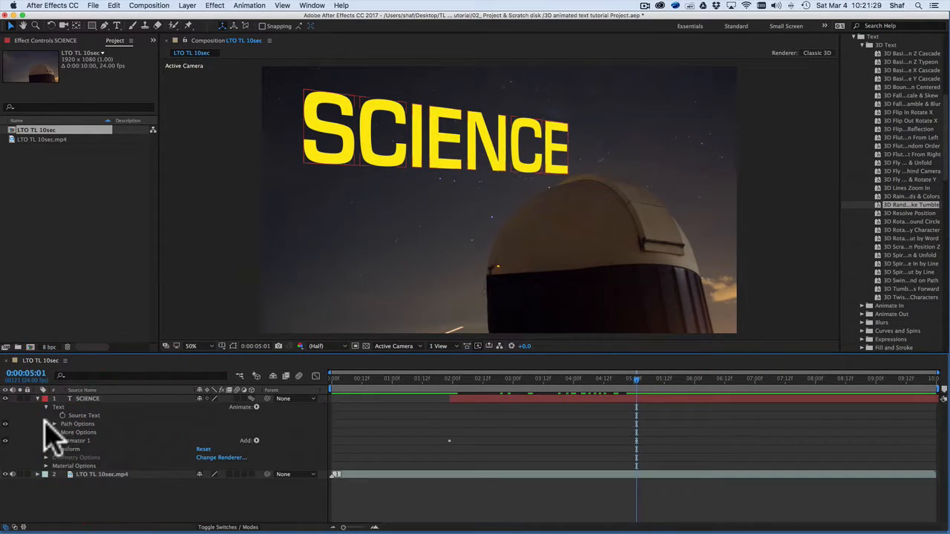
left_click(48, 408)
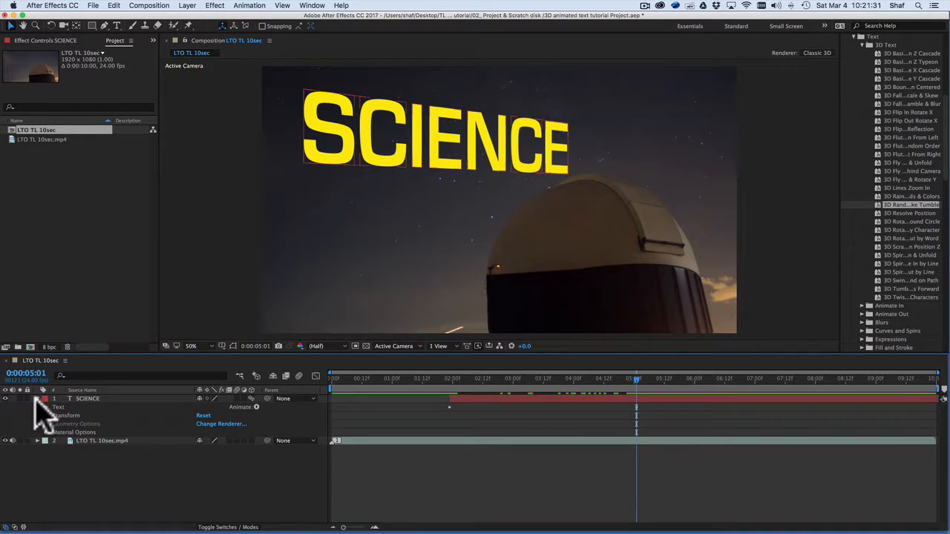
left_click(37, 399)
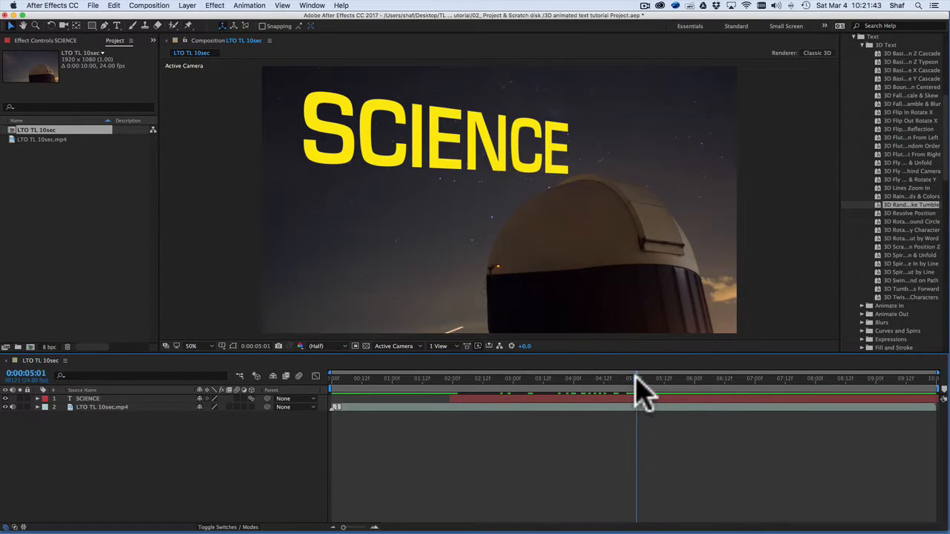
Preview the slowed SCIENCE animation from the first frame of the composition
left_click_drag(636, 379, 276, 380)
key("space")
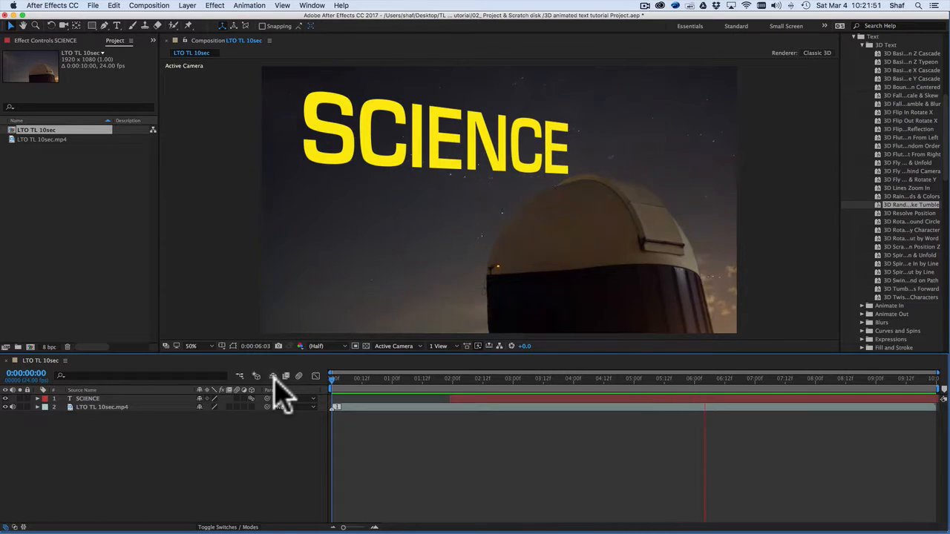
key("space")
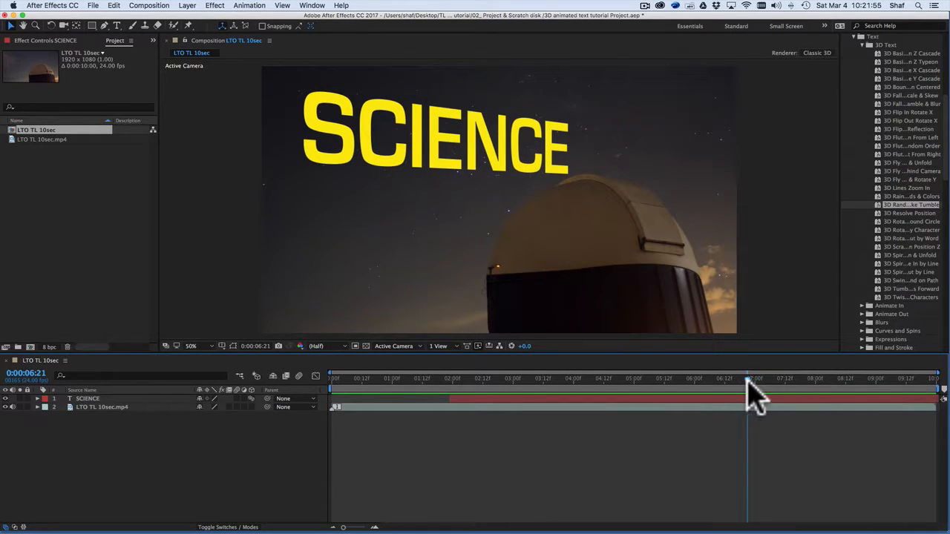
At 6 seconds, add a separate text layer reading "!" and position it just after the last letter of SCIENCE
left_click_drag(747, 380, 695, 381)
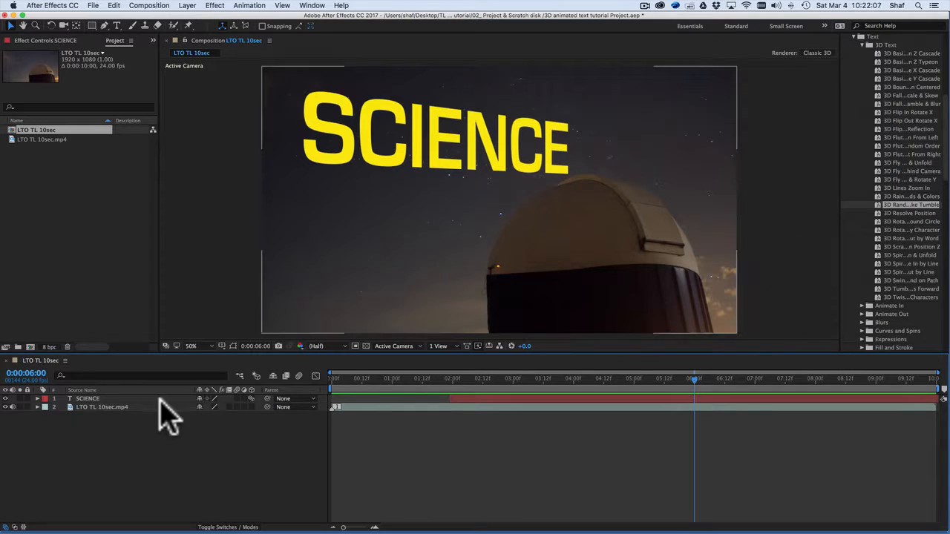
left_click(117, 25)
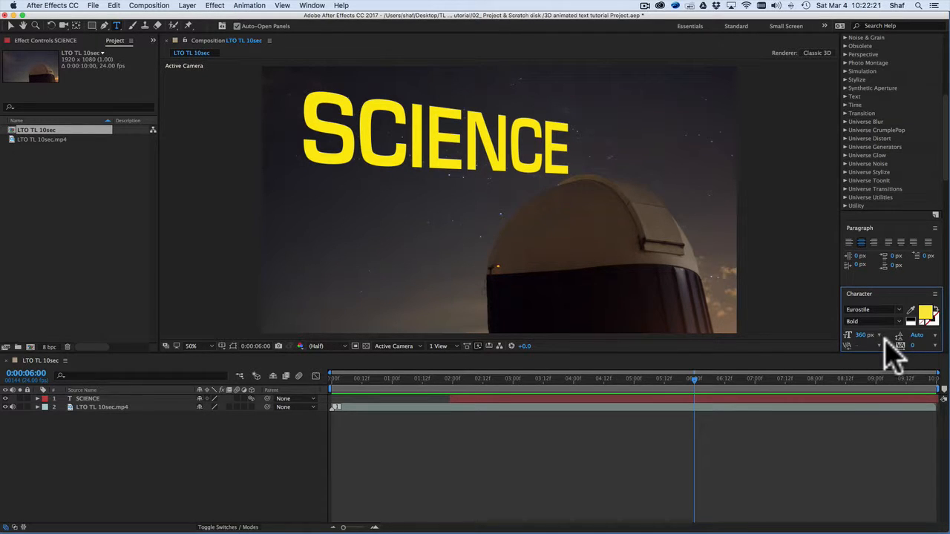
left_click(591, 145)
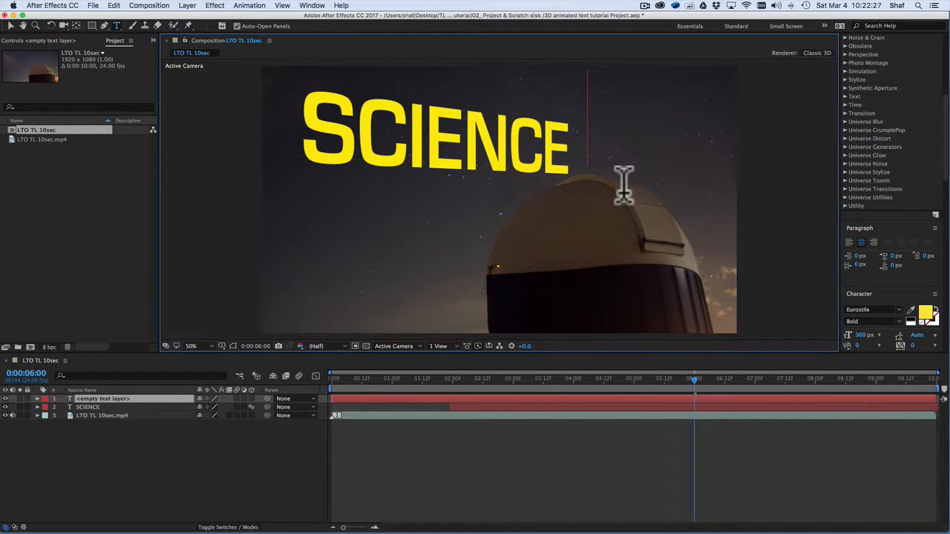
type("!")
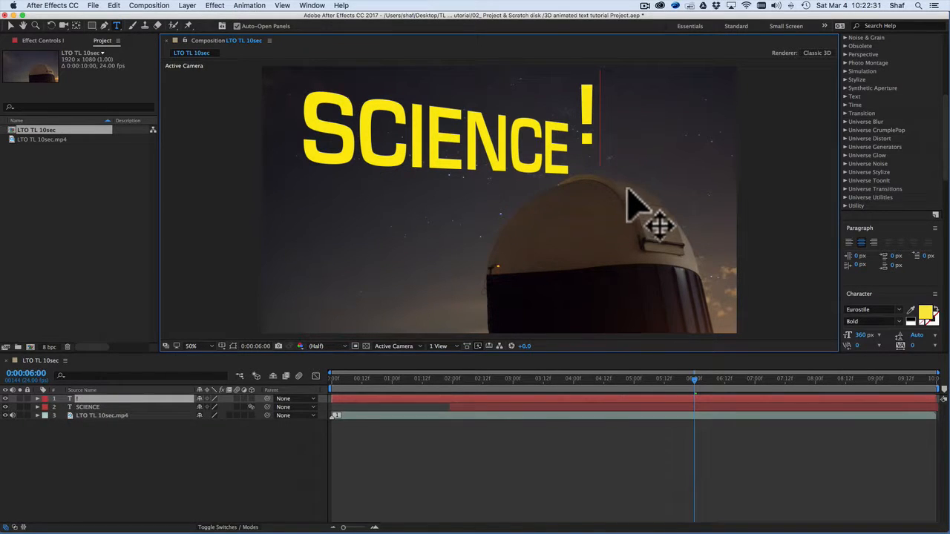
double_click(583, 104)
left_click_drag(625, 189, 626, 223)
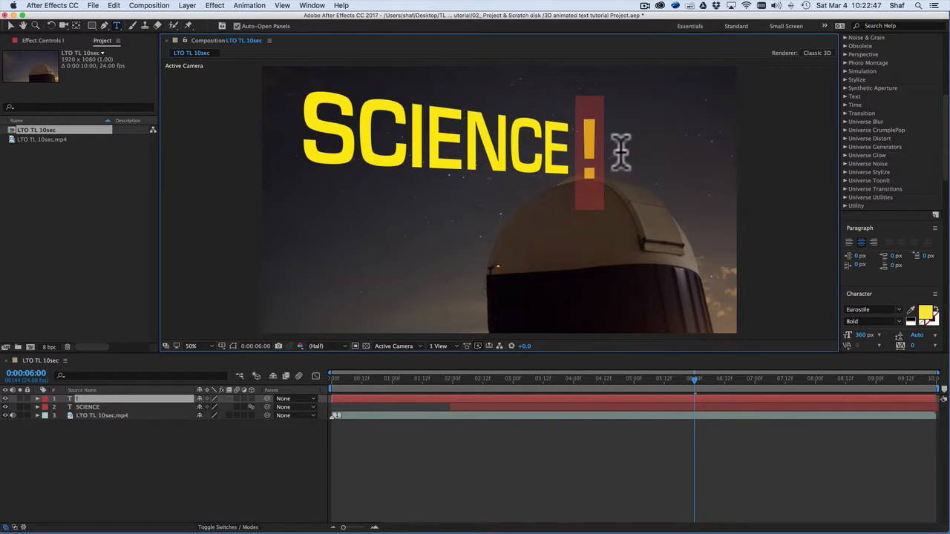
Enable per-character 3D on the exclamation mark text layer
left_click(37, 398)
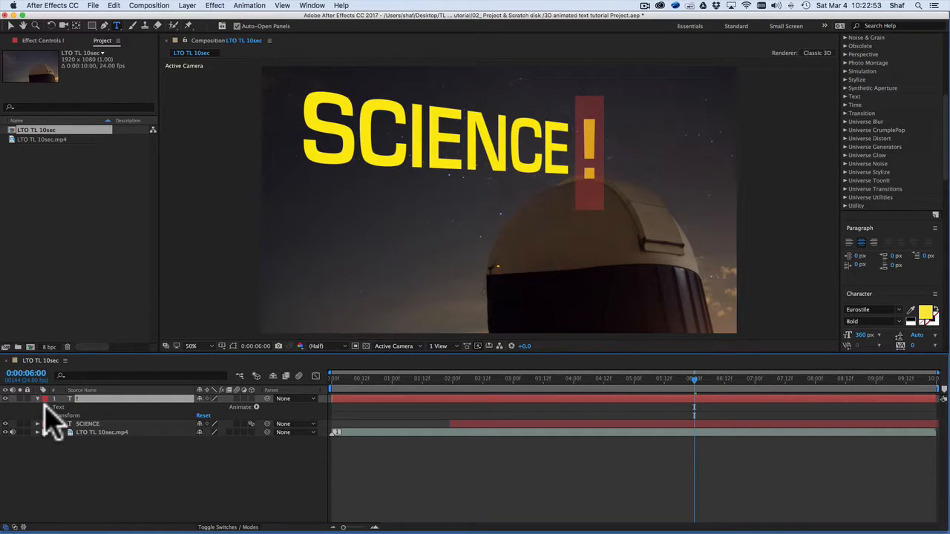
left_click(46, 408)
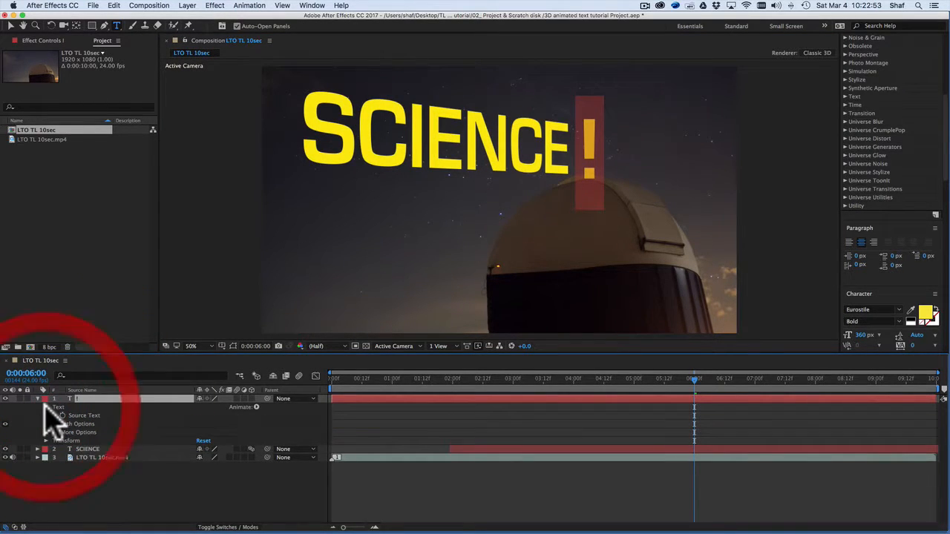
left_click(256, 406)
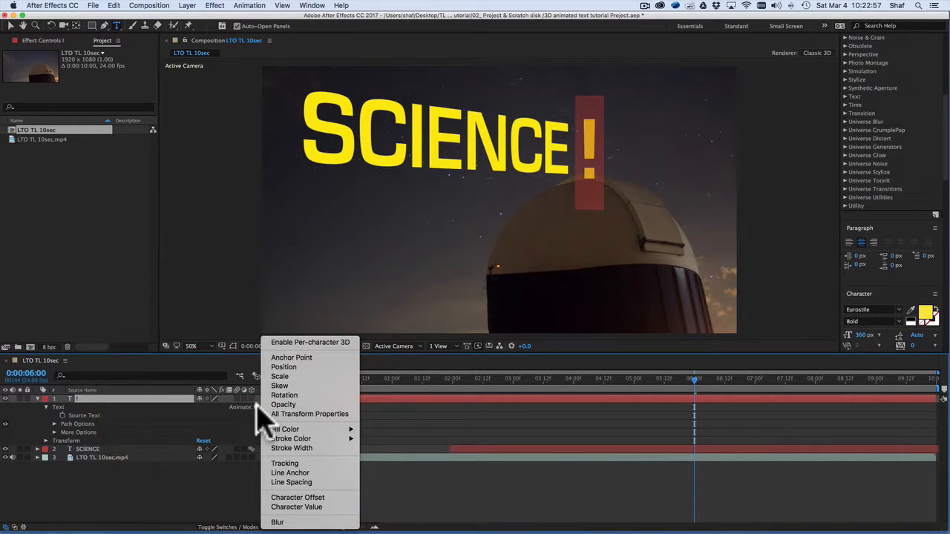
left_click(303, 343)
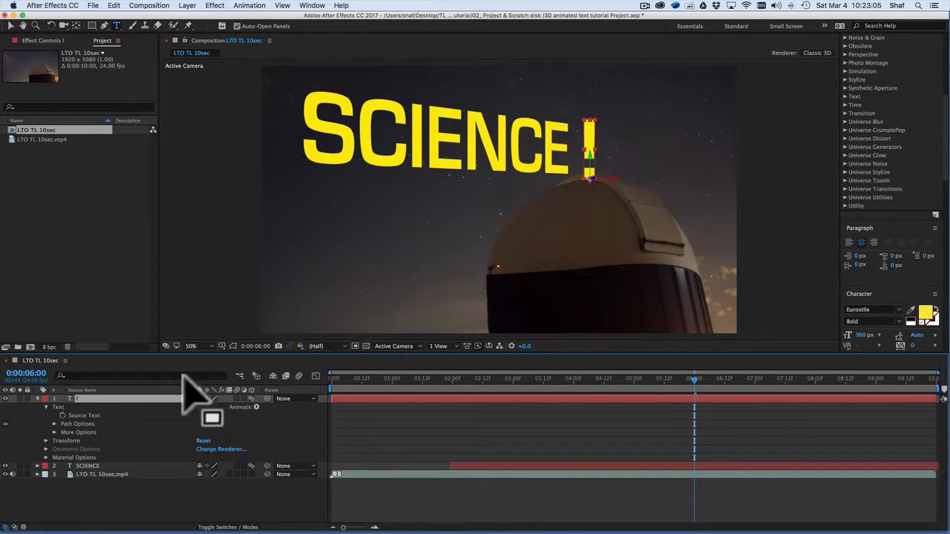
Set the exclamation mark layer's Y Rotation to -45° and collapse its Transform properties
left_click(46, 441)
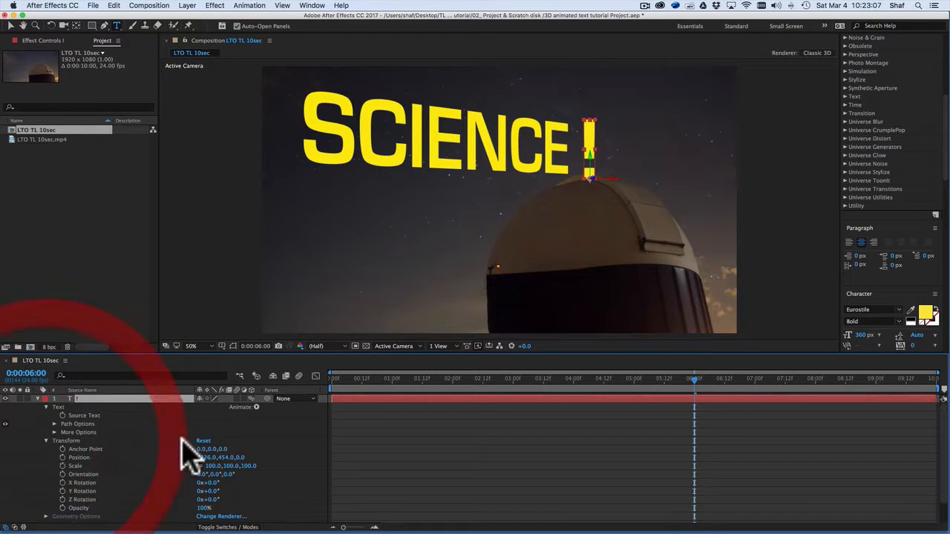
scroll(181, 445, "down", 2)
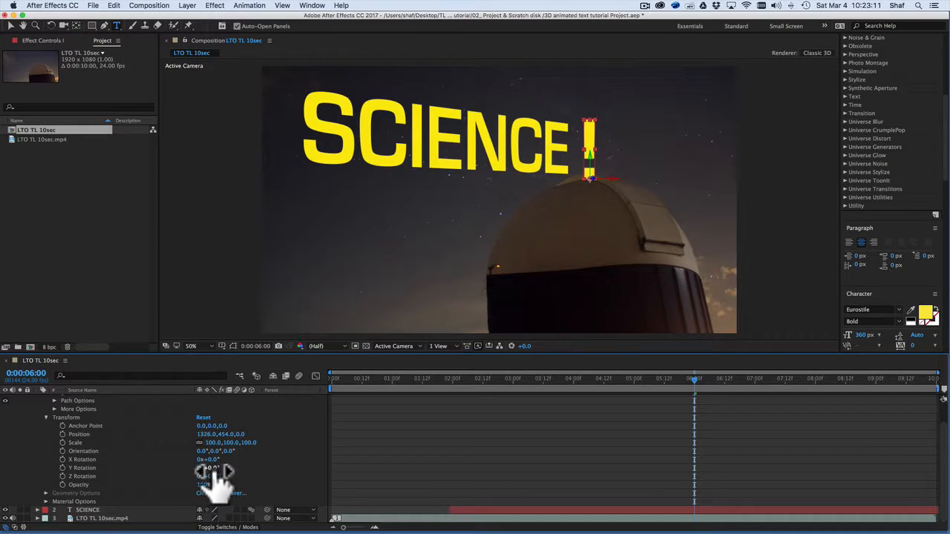
left_click_drag(213, 469, 208, 469)
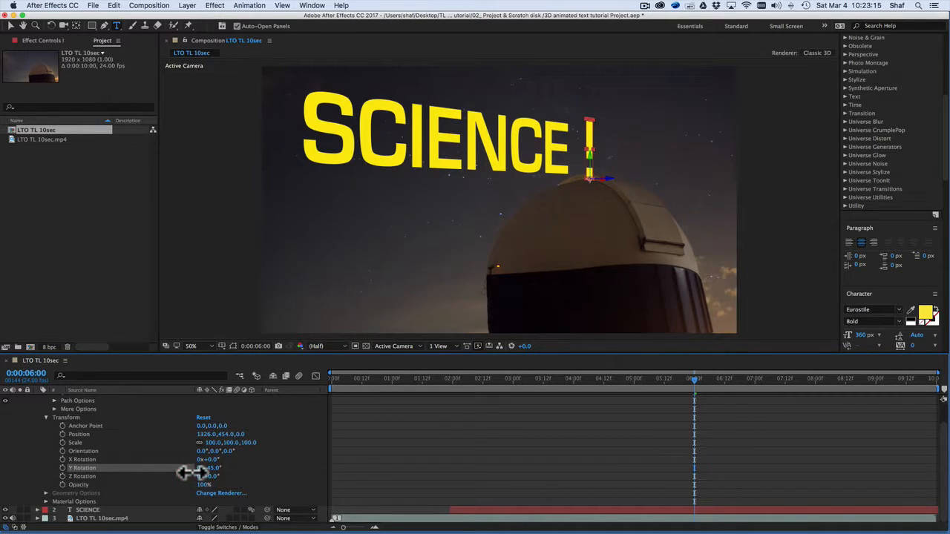
left_click_drag(192, 473, 191, 469)
left_click(47, 420)
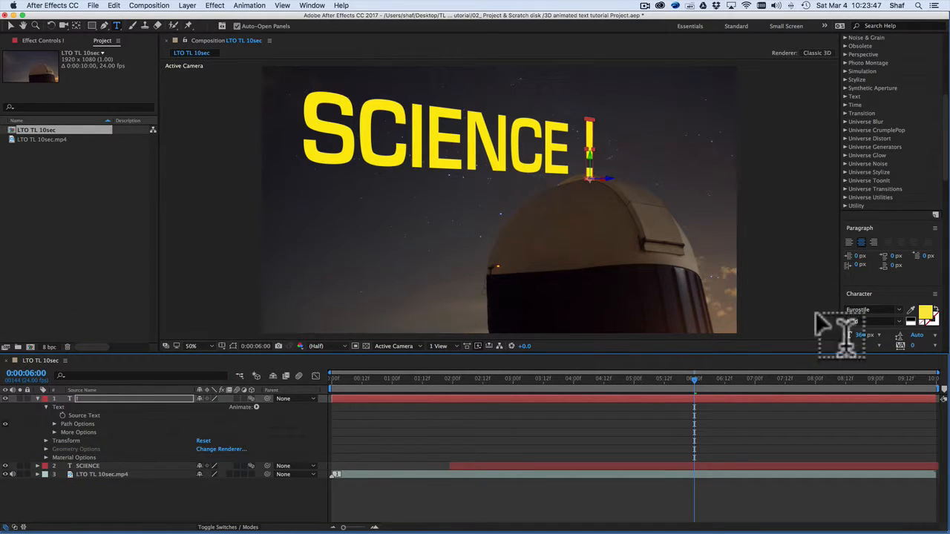
Shift the exclamation mark layer to start at about 6 seconds and make it end at the end of the composition
left_click_drag(693, 382, 297, 409)
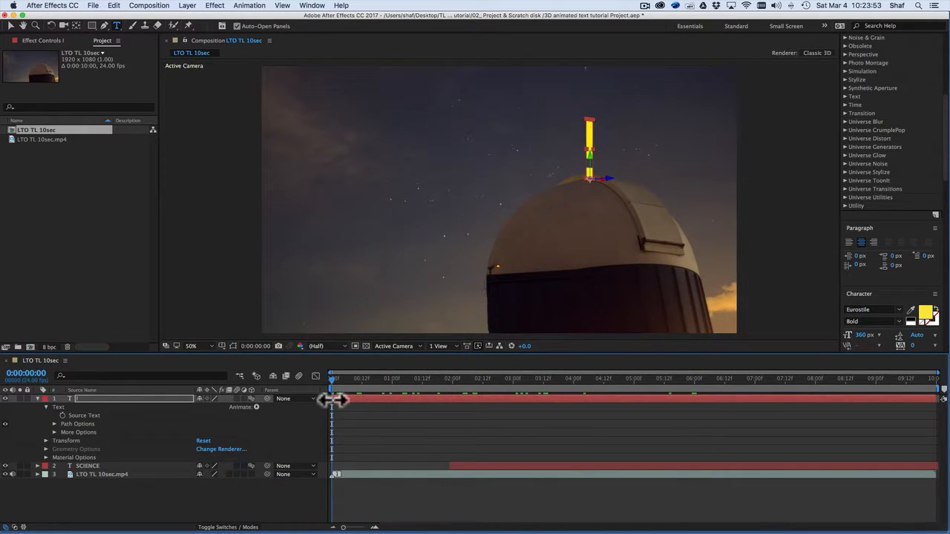
left_click_drag(937, 399, 659, 399)
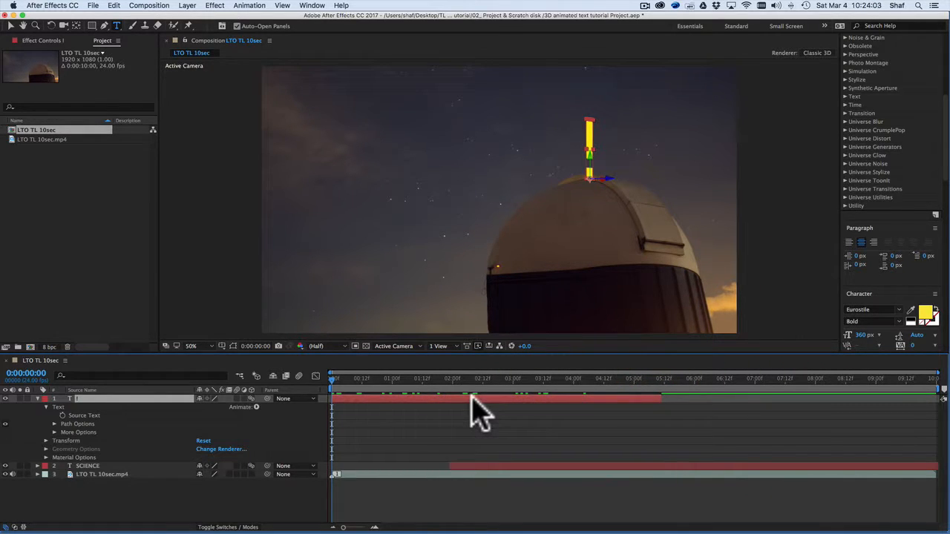
left_click_drag(471, 397, 711, 409)
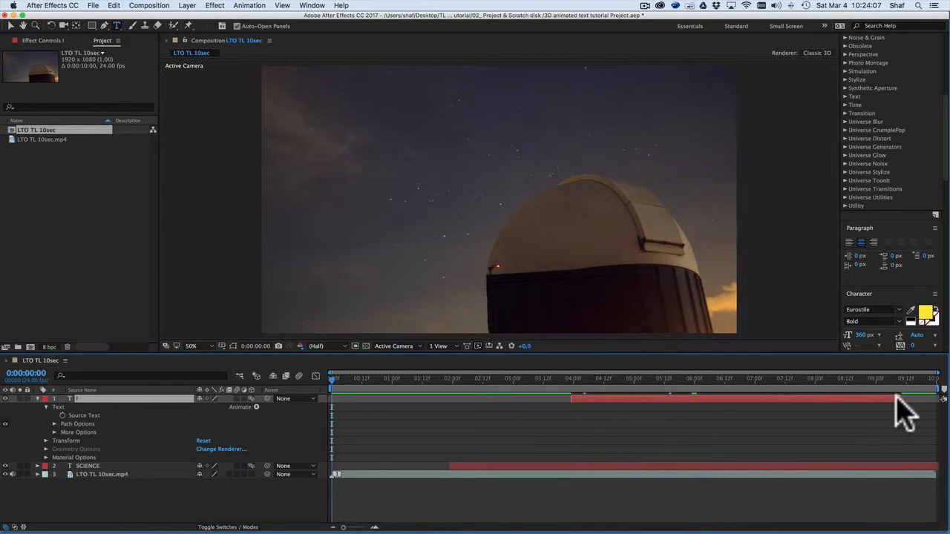
left_click_drag(900, 400, 818, 401)
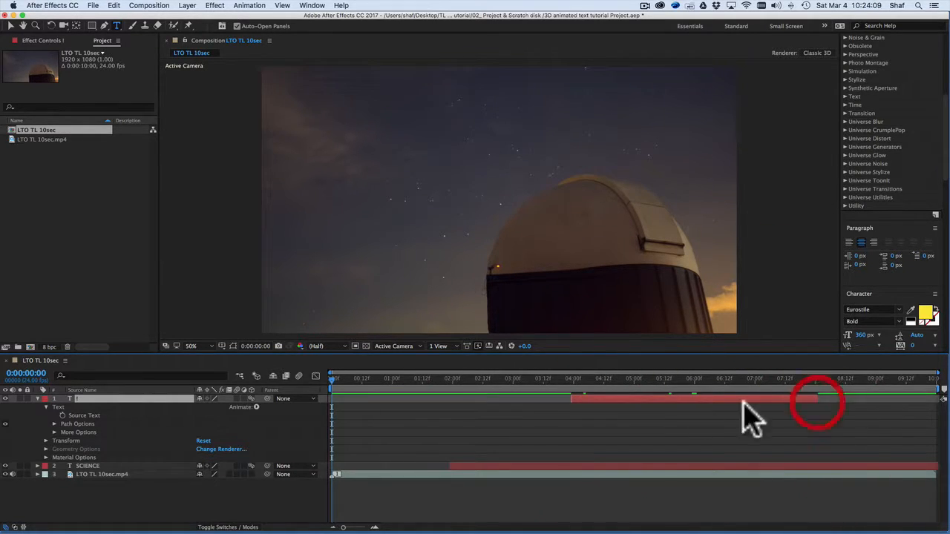
left_click_drag(662, 397, 769, 401)
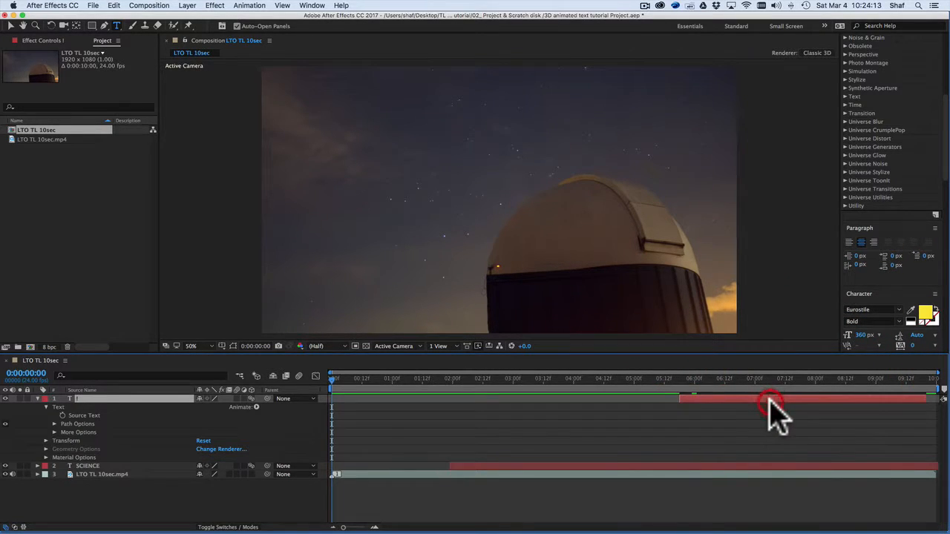
left_click_drag(926, 399, 883, 402)
mouse_move(779, 413)
left_mouse_down()
mouse_move(795, 409)
mouse_move(791, 400)
left_mouse_up()
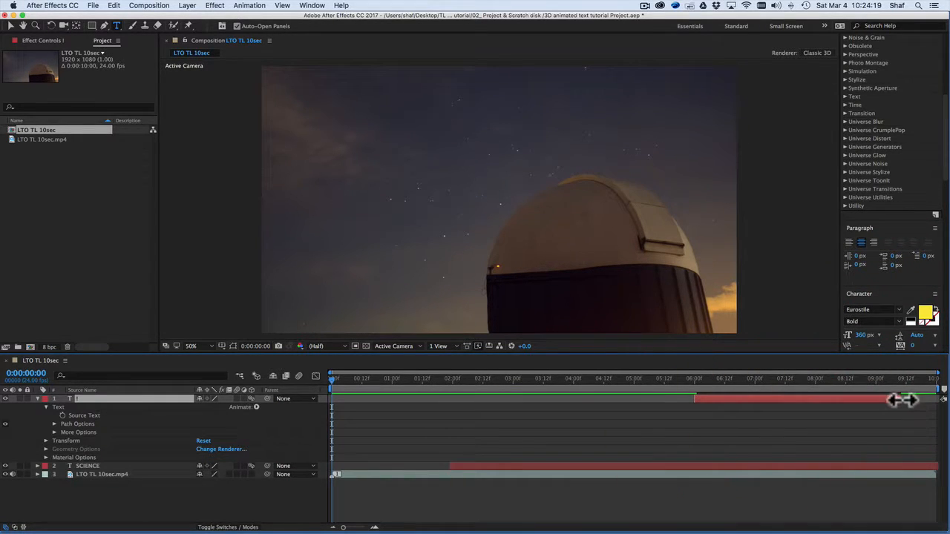
left_click_drag(902, 399, 931, 400)
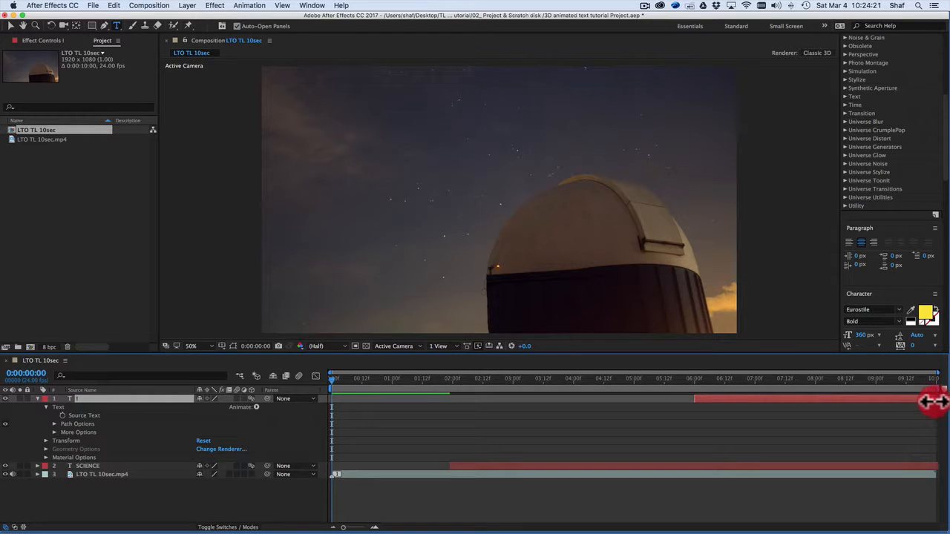
left_click(934, 402)
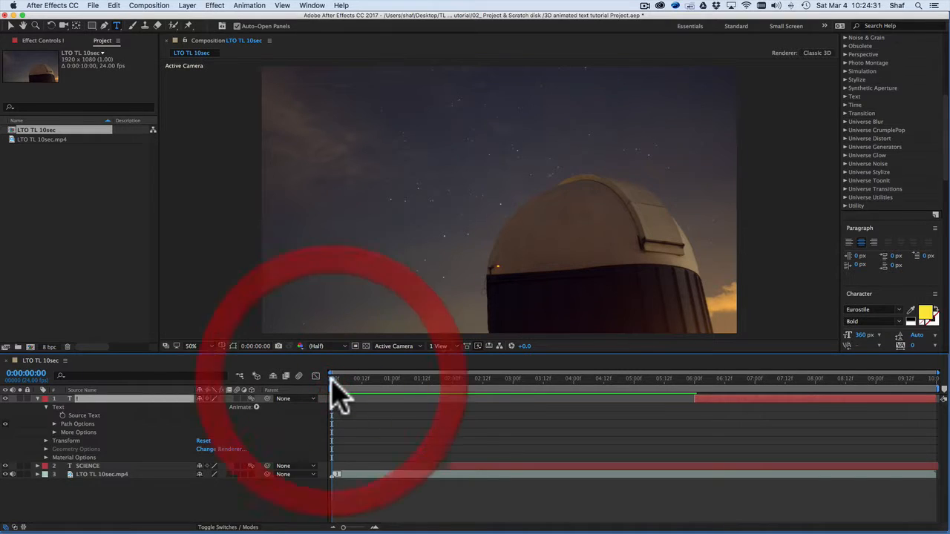
Play the composition from the start to preview the timing of SCIENCE and the exclamation mark
key("space")
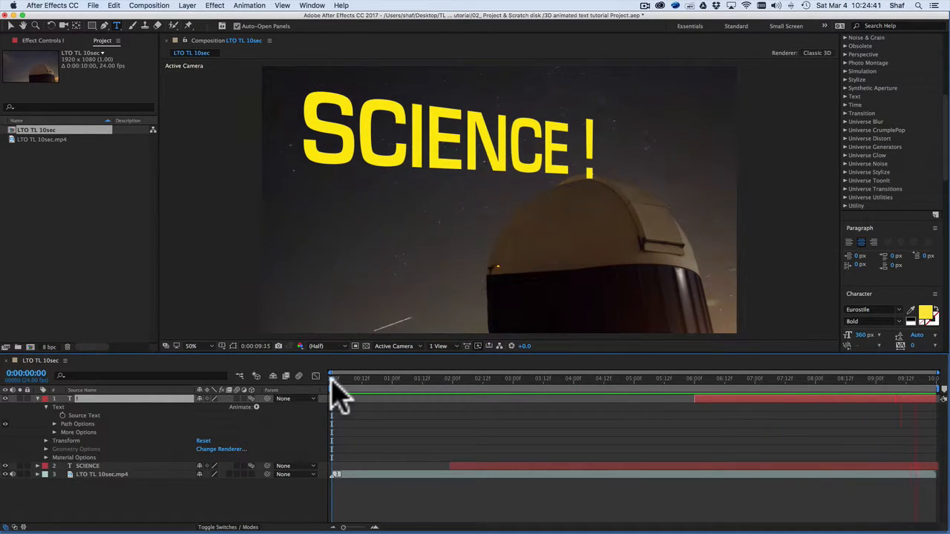
key("space")
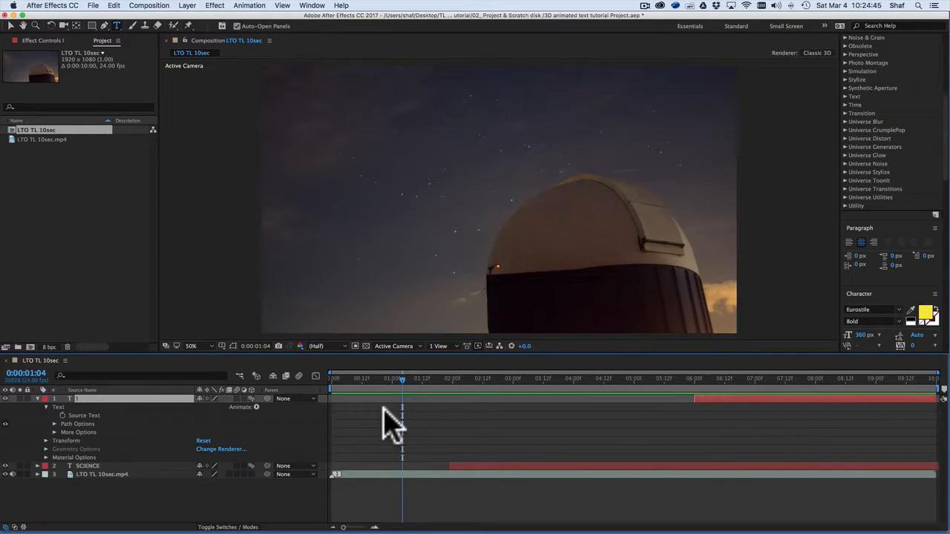
Import the audio file Spyder 10.mp3 from the 06_Audio sources folder of TL Text Tutorial into the project
right_click(57, 171)
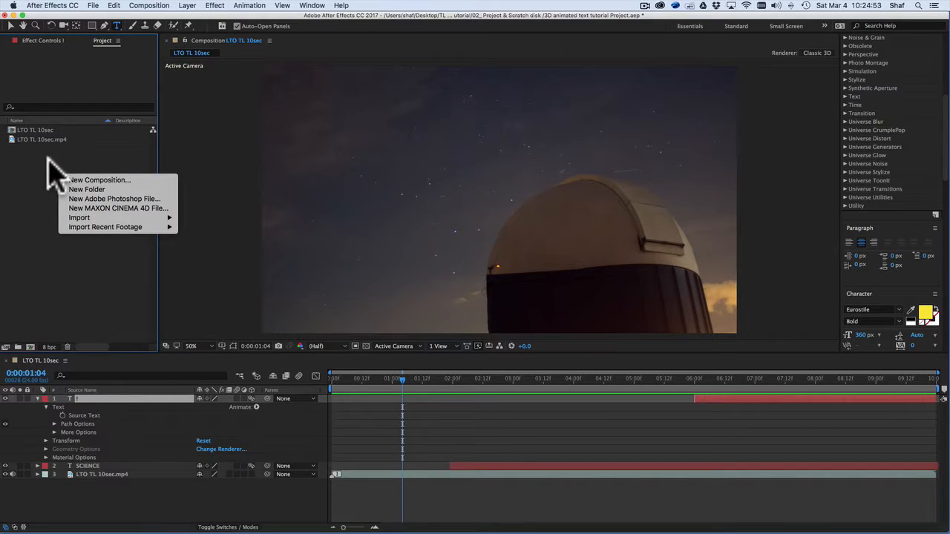
mouse_move(82, 220)
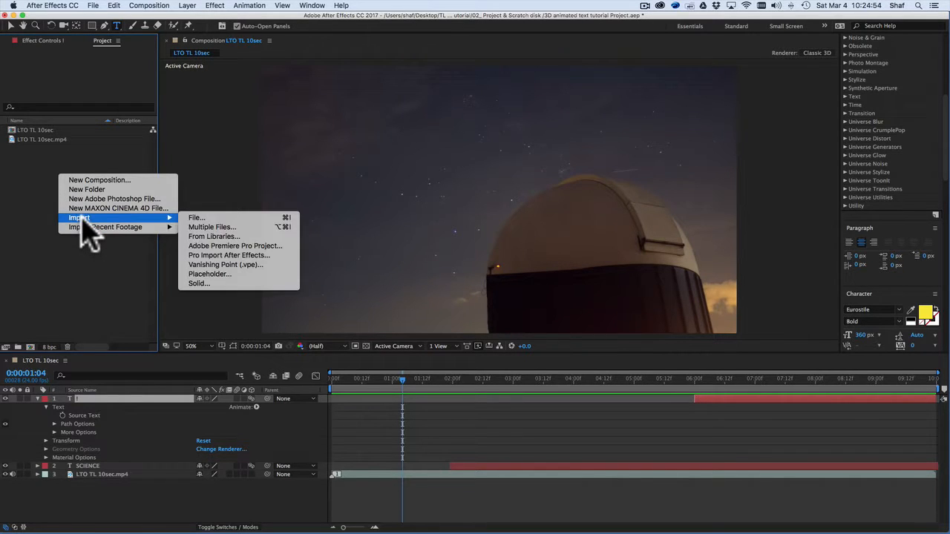
left_click(199, 218)
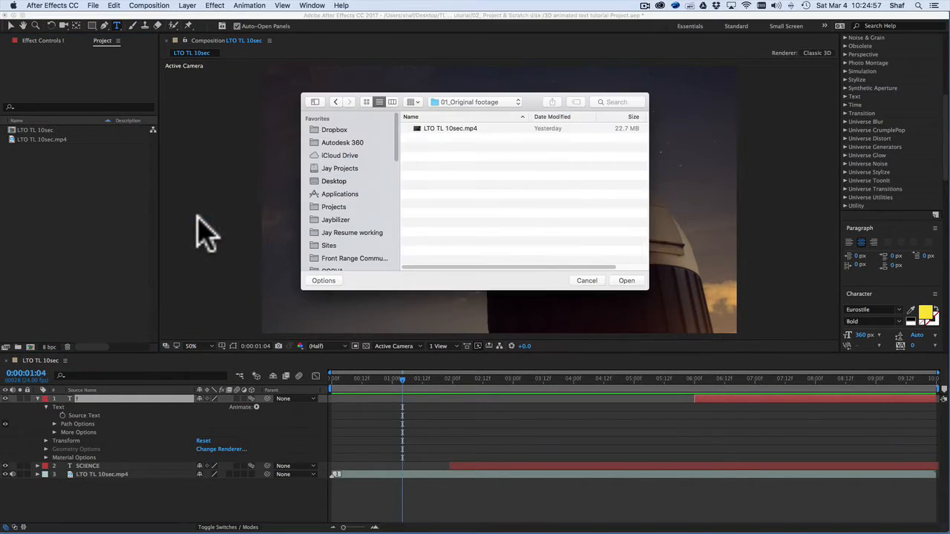
left_click(465, 103)
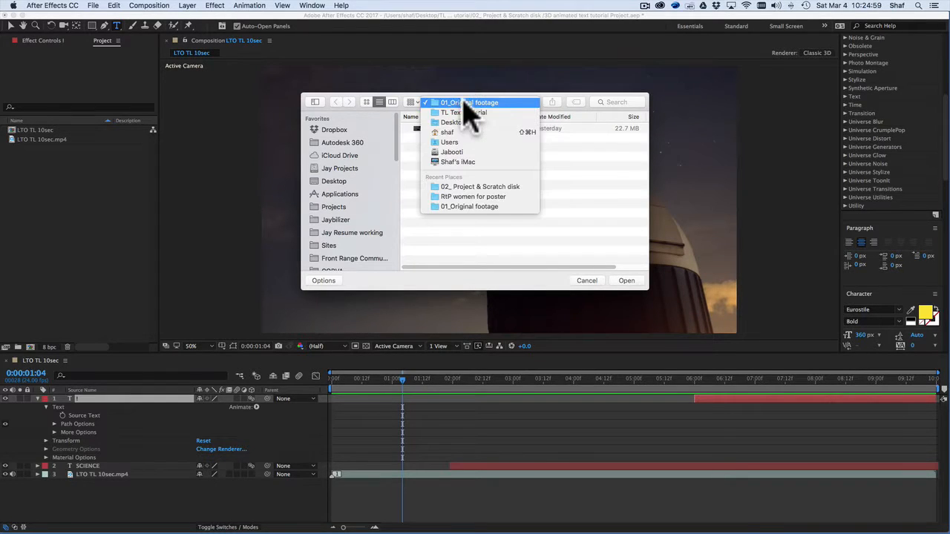
left_click(462, 113)
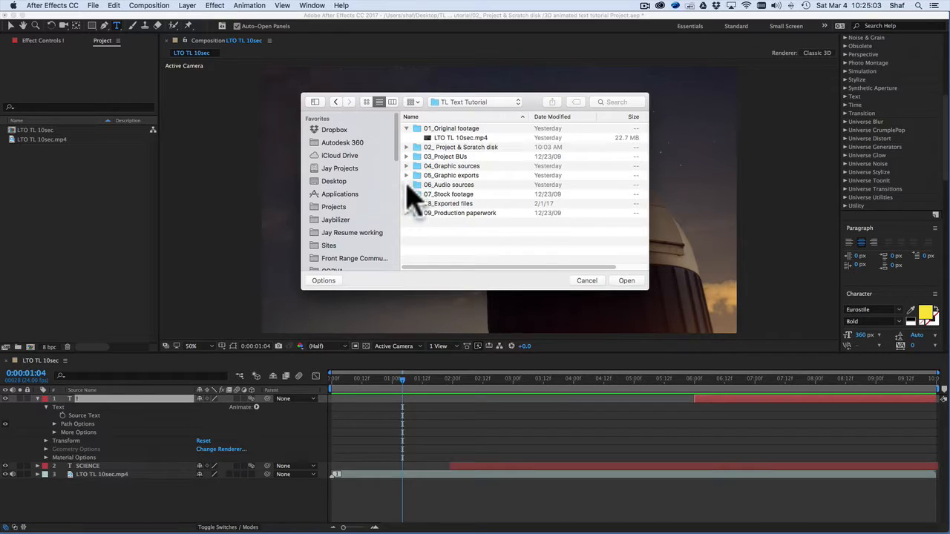
left_click(407, 185)
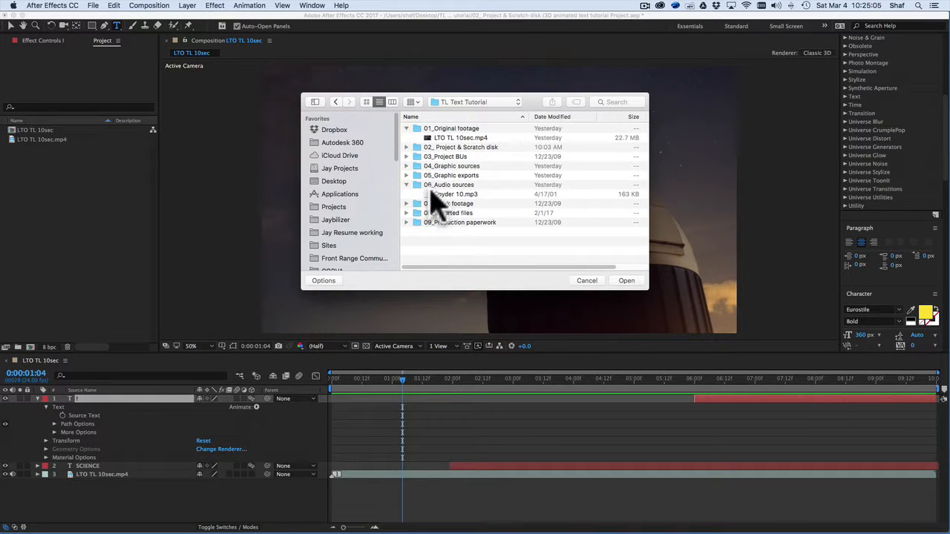
left_click(432, 194)
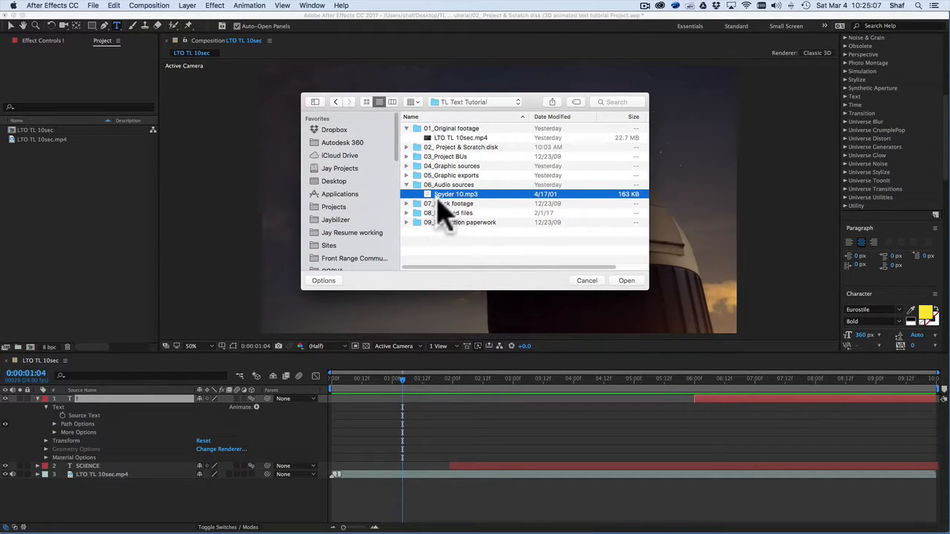
left_click(623, 280)
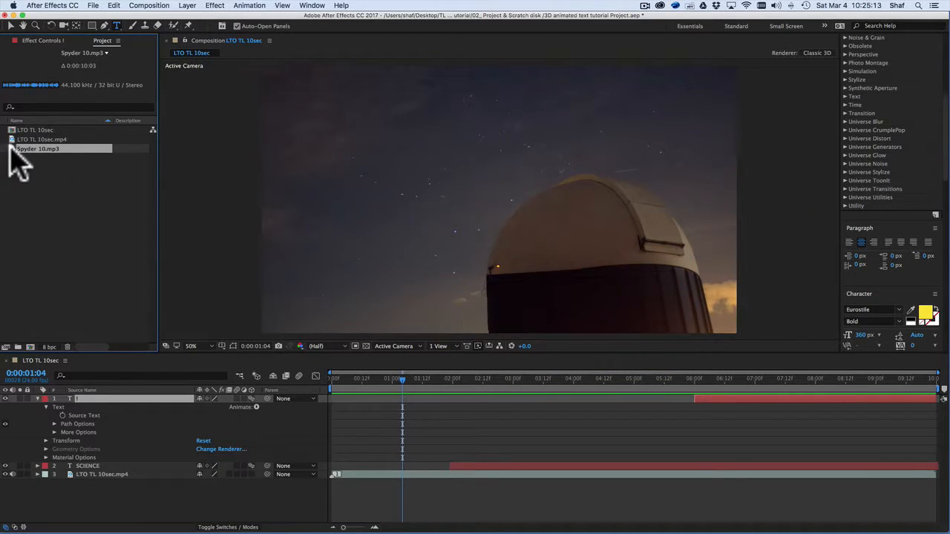
Add Spyder 10.mp3 below the time-lapse layer in the composition and reveal its audio waveform with the playhead at the start
left_click_drag(10, 151, 194, 478)
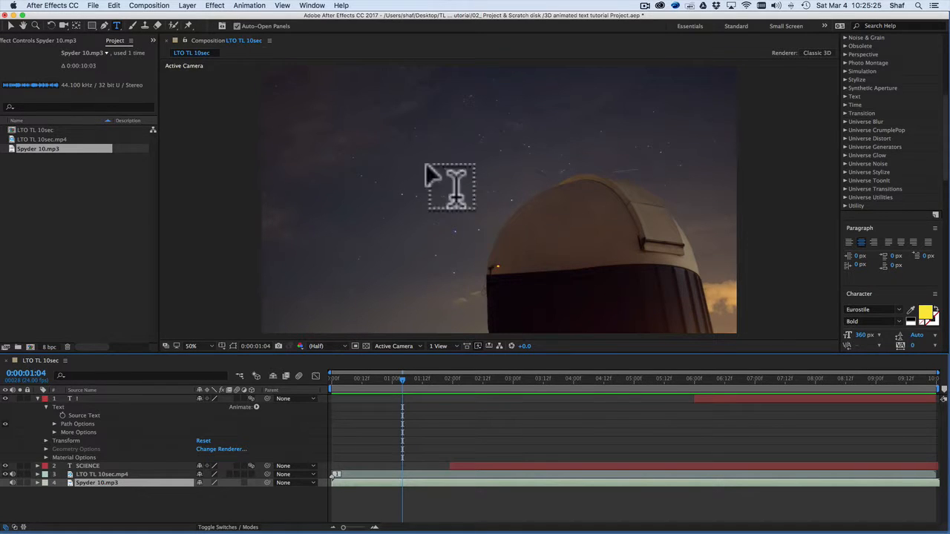
left_click_drag(406, 388, 301, 388)
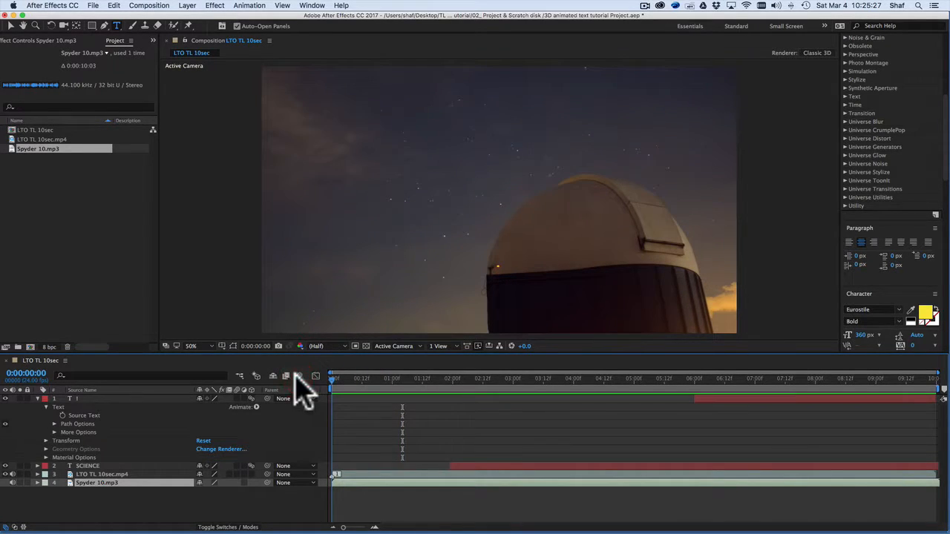
left_click(39, 483)
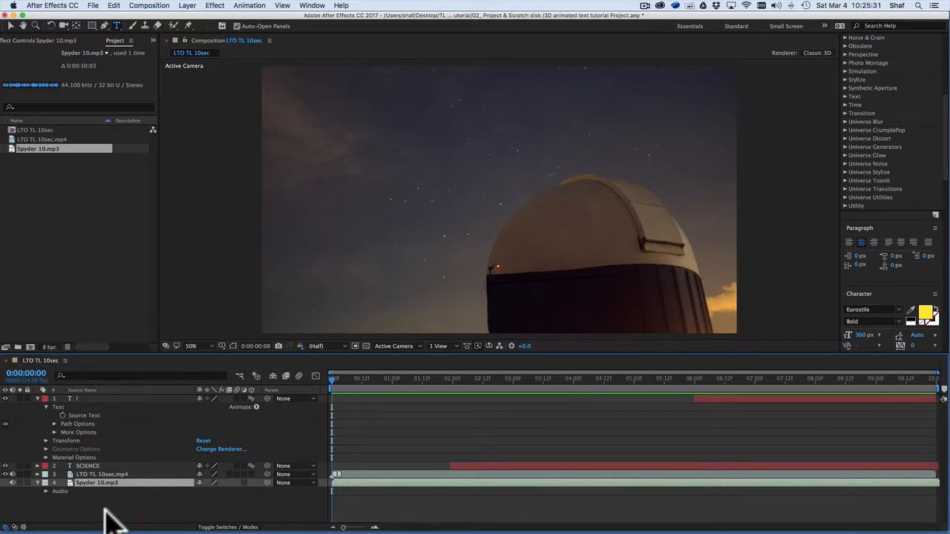
left_click(46, 491)
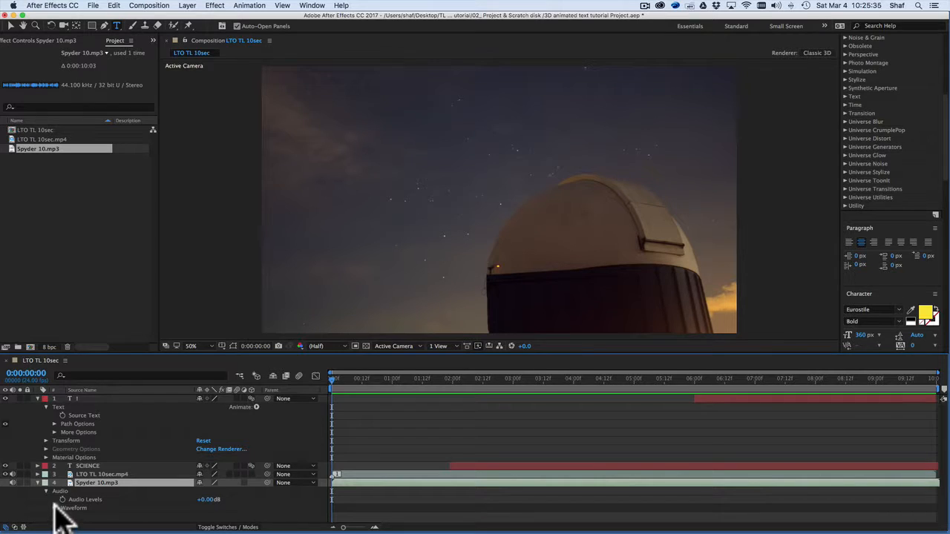
left_click(55, 509)
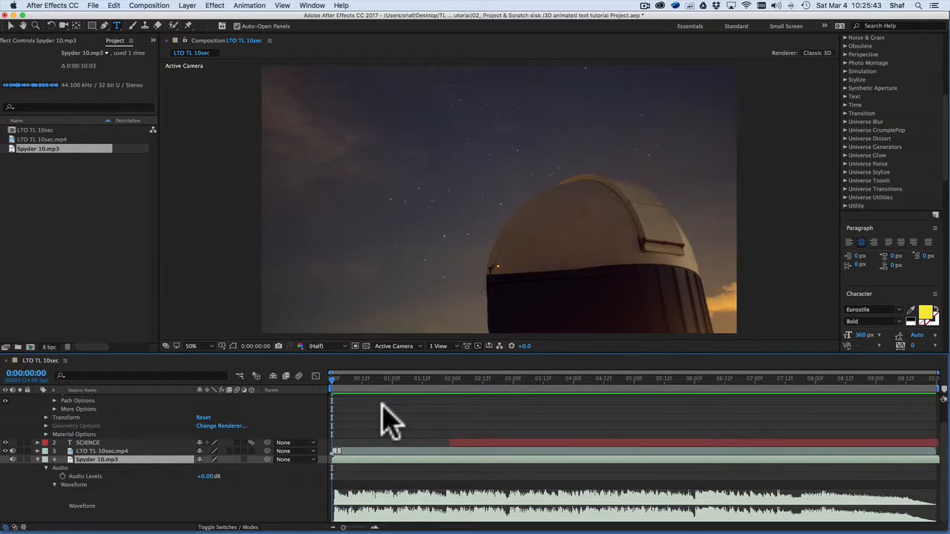
Play the opening of the composition to check it with the music
key("space")
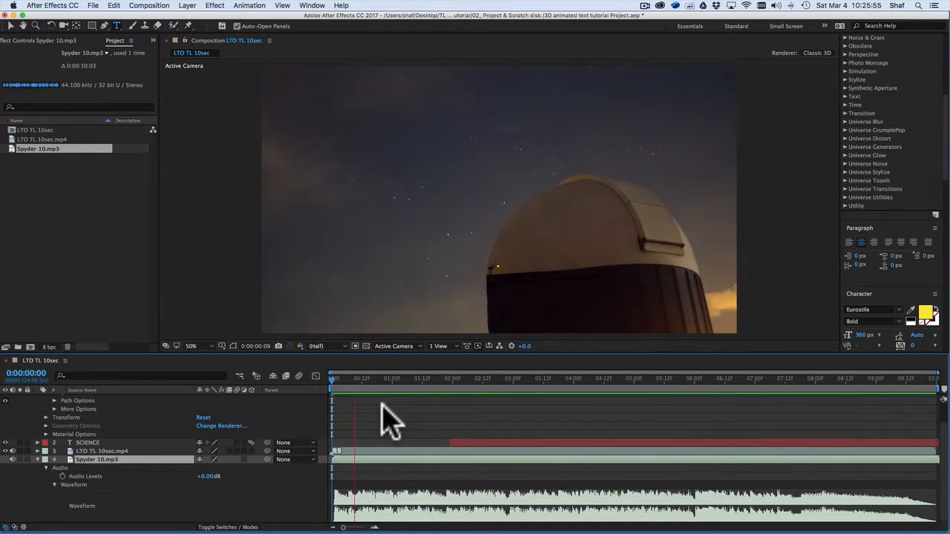
key("space")
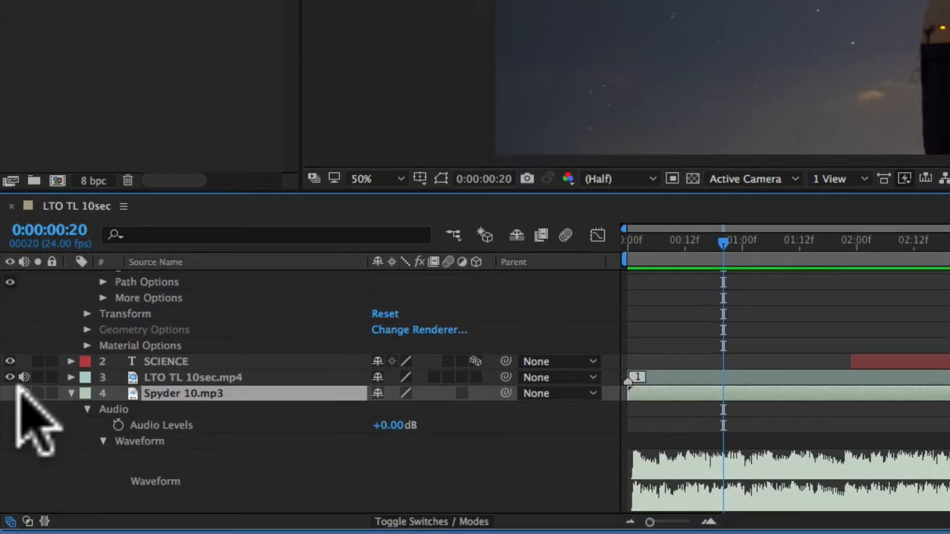
Mute the Spyder 10.mp3 layer, return the playhead to the start and collapse the exclamation mark layer's properties
left_click(23, 393)
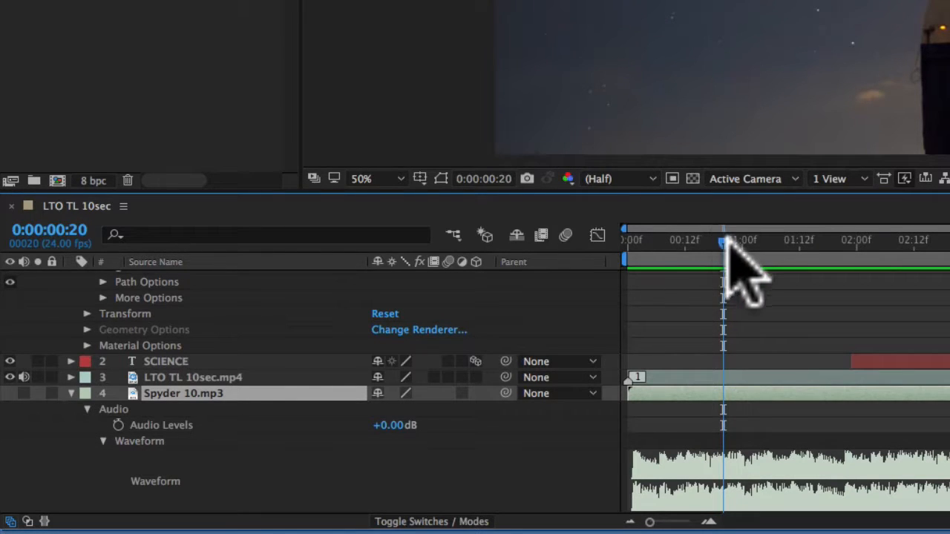
left_click_drag(723, 241, 613, 265)
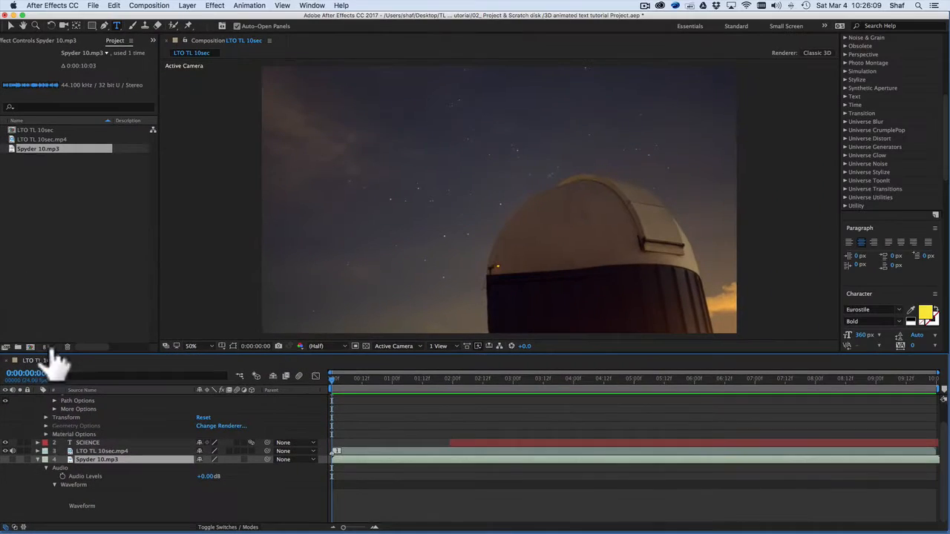
scroll(68, 420, "up", 1)
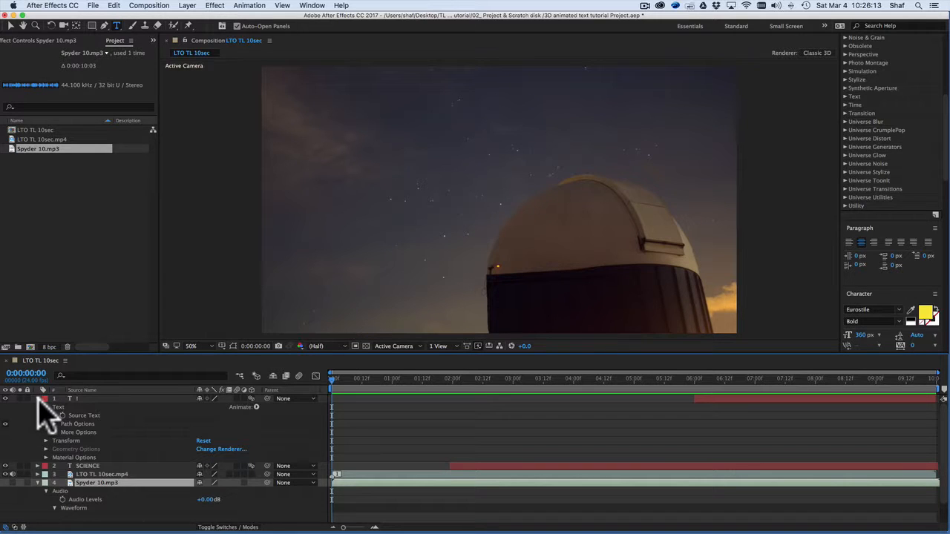
left_click(38, 400)
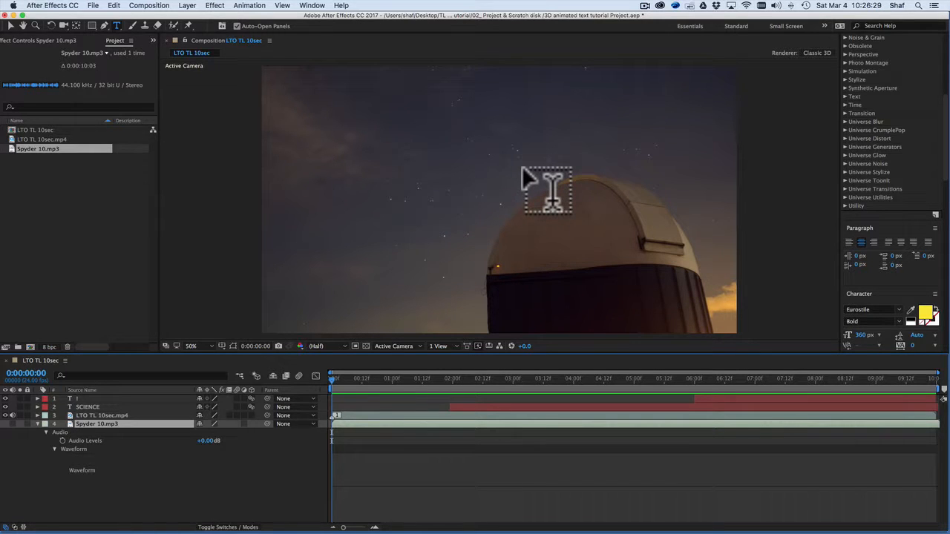
Switch to Finder, open the TL Text Tutorial folder on the desktop and show the contents of 04_Graphic sources
mouse_move(9, 10)
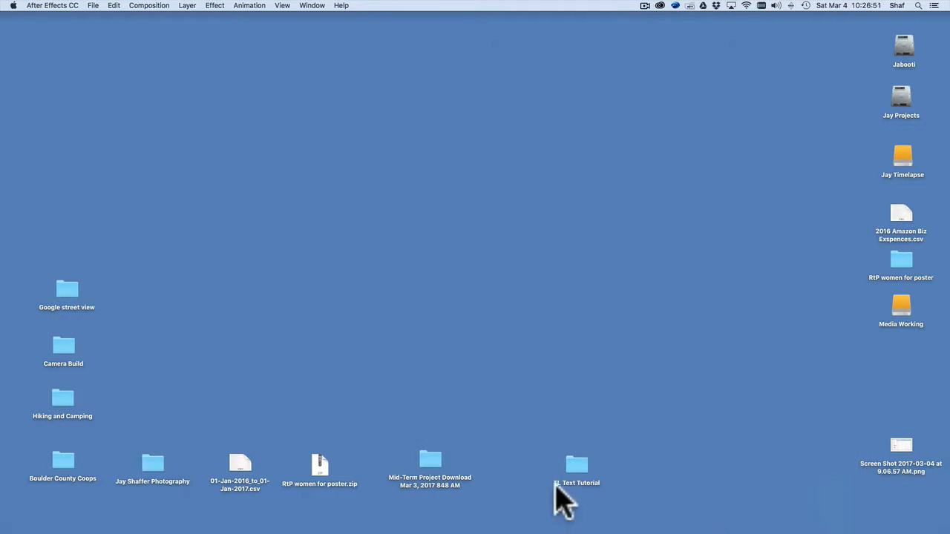
left_click(578, 469)
double_click(579, 467)
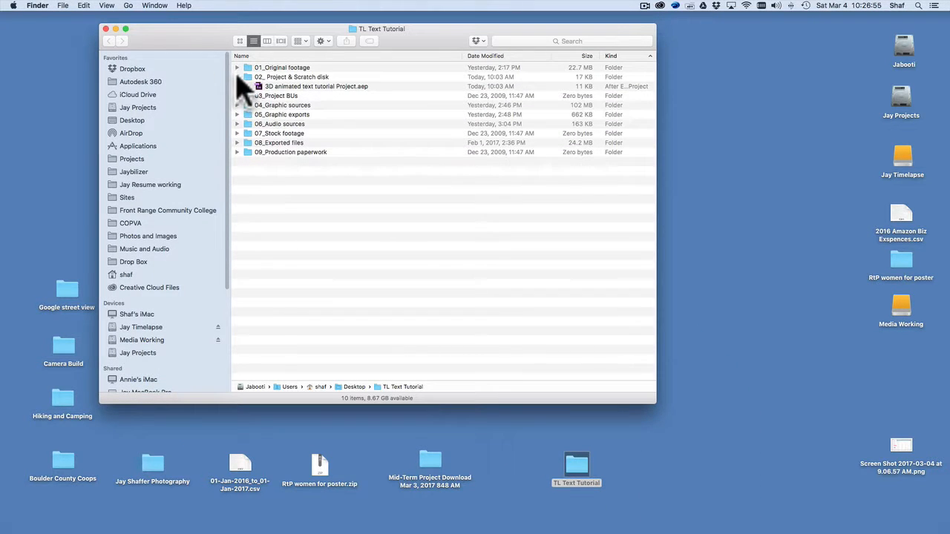
left_click(236, 76)
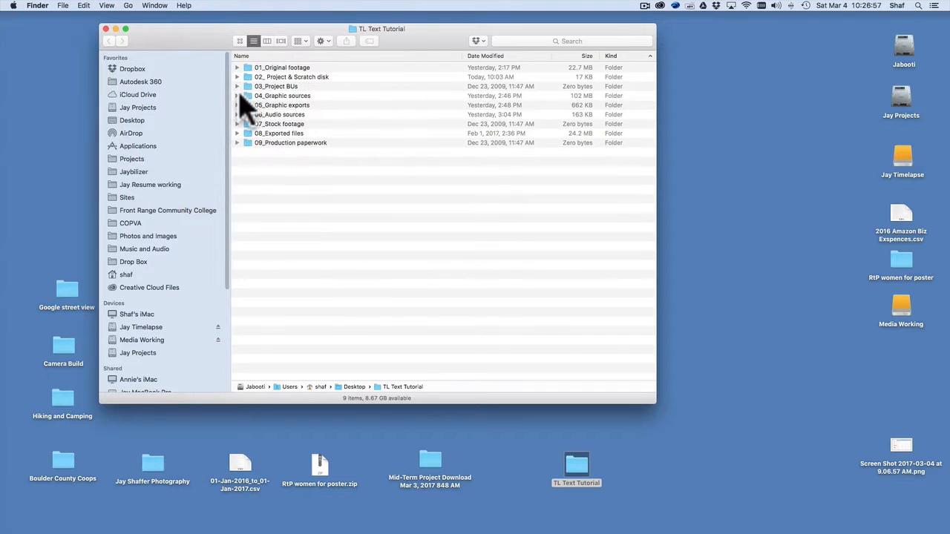
left_click(237, 96)
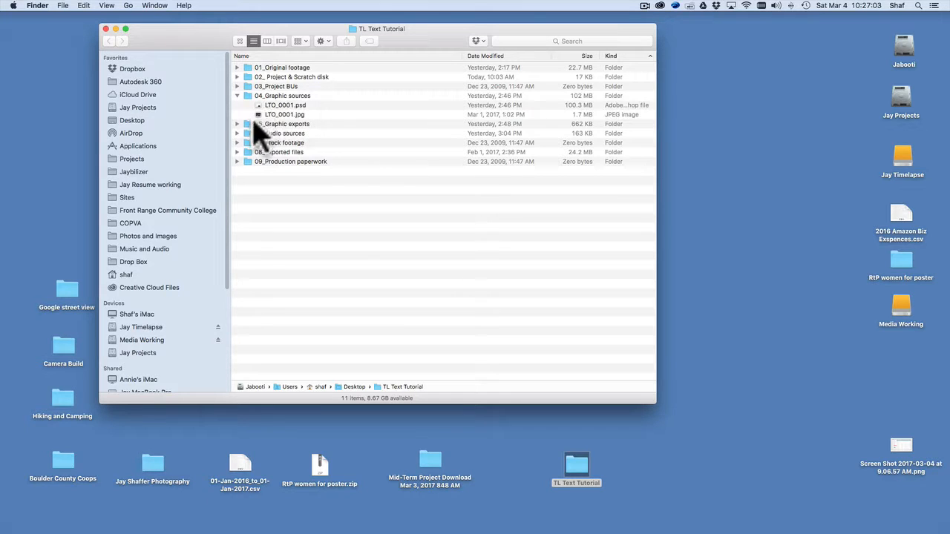
Open LTO_0001.jpg in Adobe Photoshop CC 2017 and close the floating Selective Tool window
left_click(260, 114)
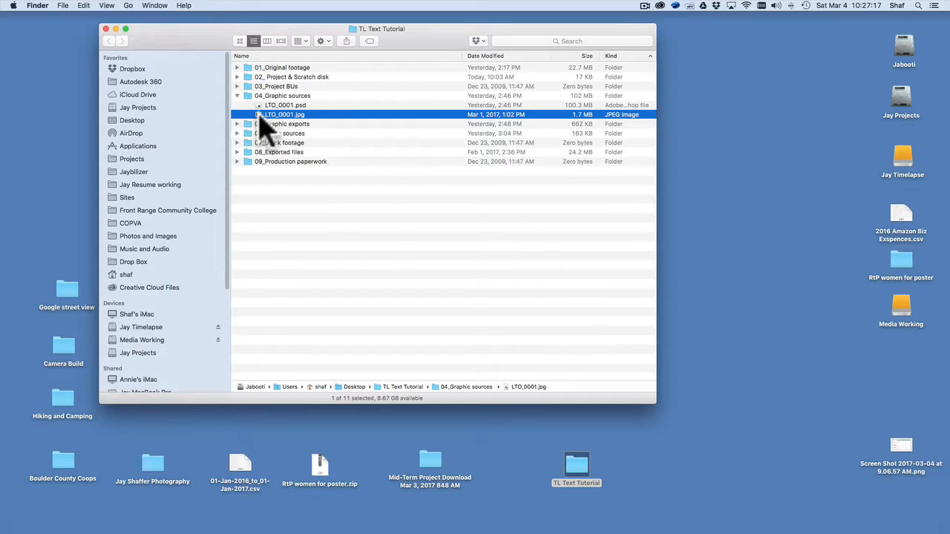
right_click(259, 117)
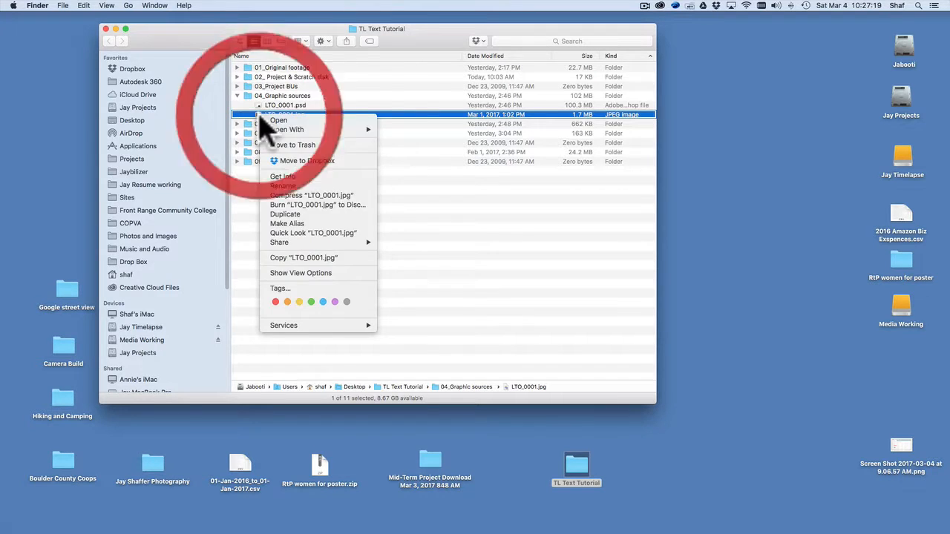
mouse_move(297, 129)
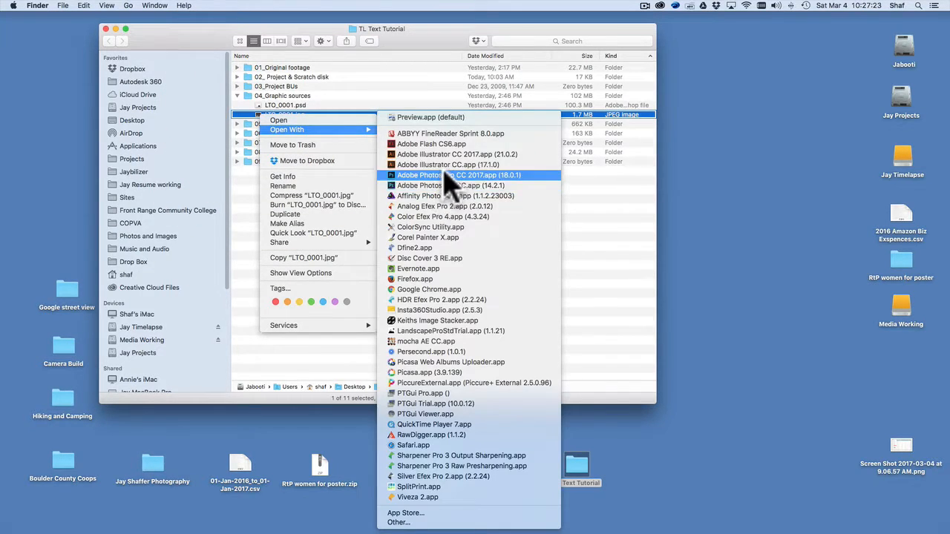
left_click(446, 174)
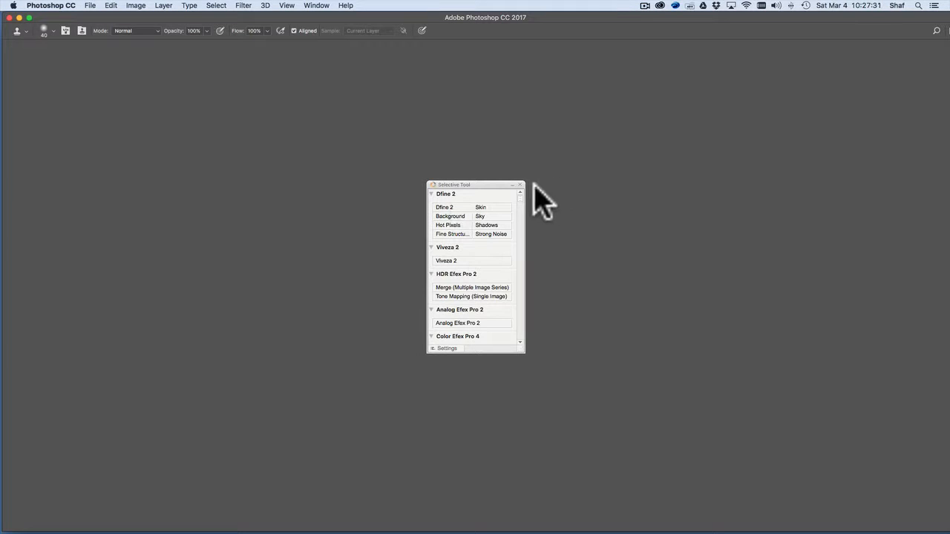
left_click(520, 185)
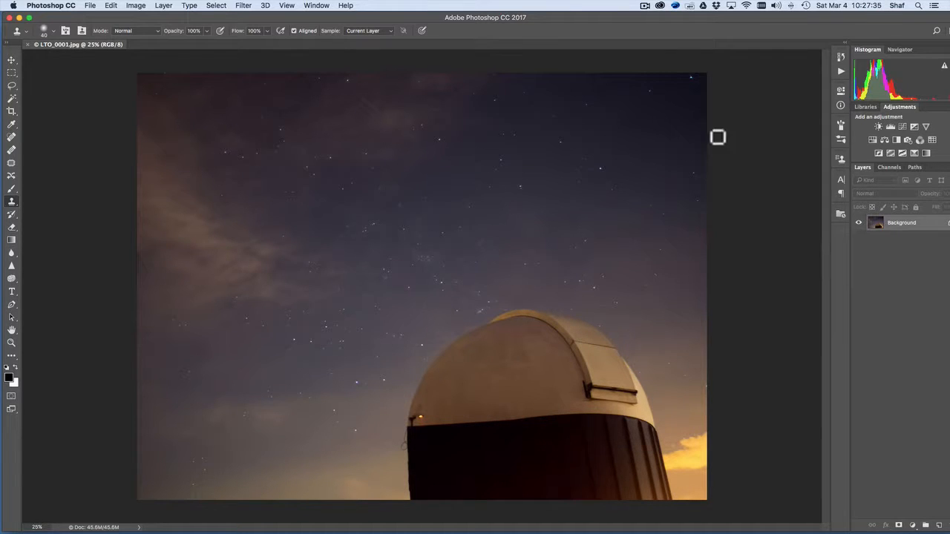
Duplicate the Background layer of the observatory image and hide the original Background
left_click_drag(697, 18, 675, 5)
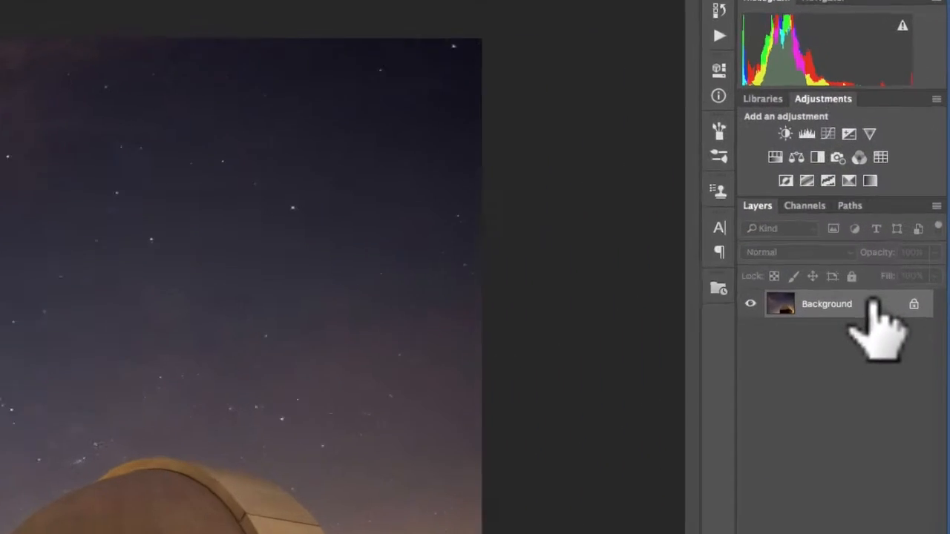
key("super+j")
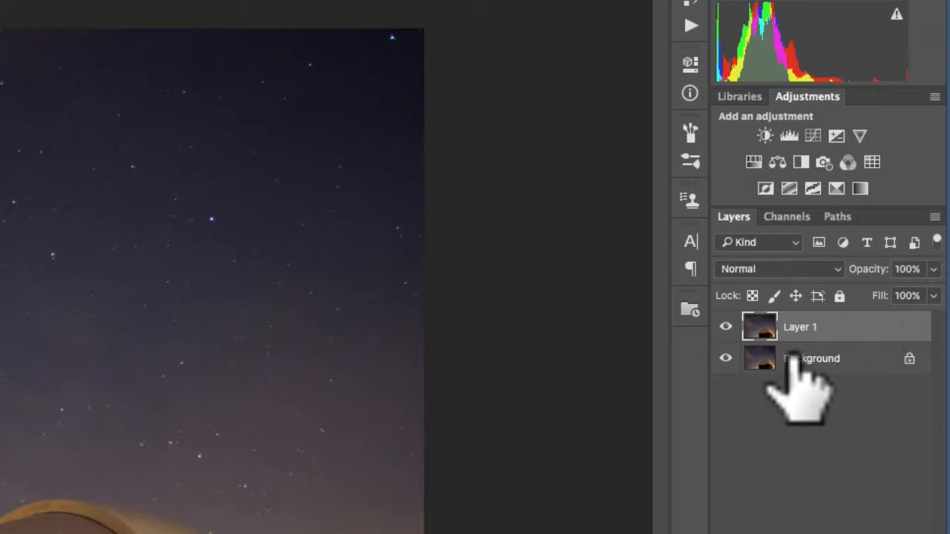
left_click(726, 359)
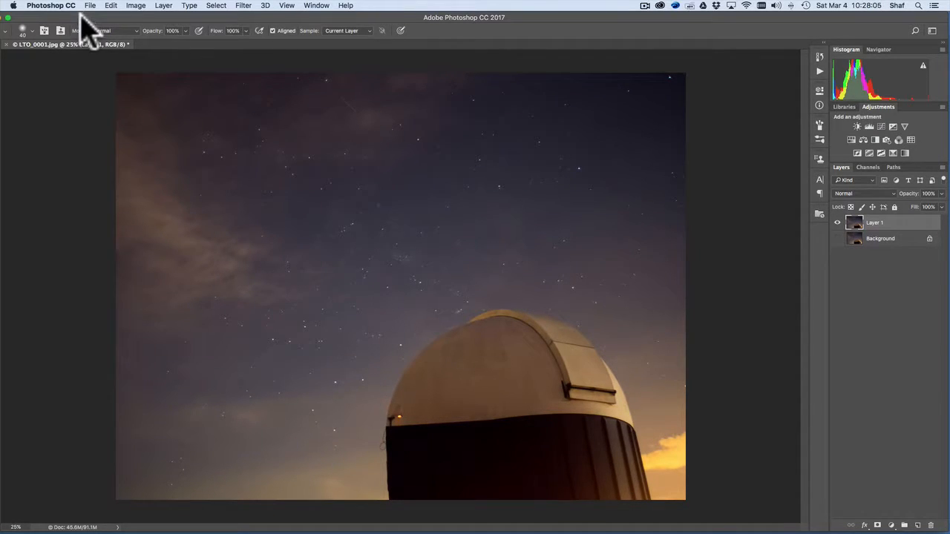
Select the observatory dome and base with the Quick Selection tool and mask Layer 1 to that selection
left_click_drag(80, 14, 107, 13)
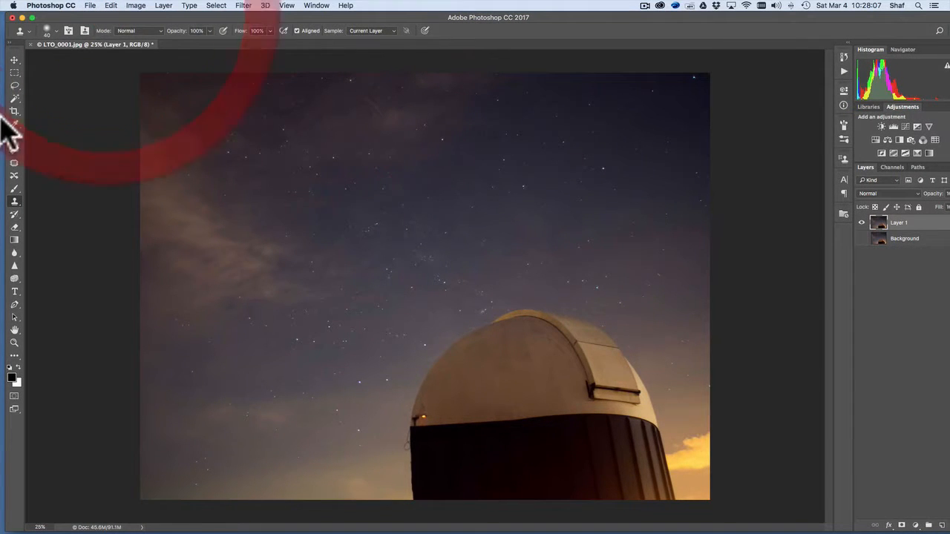
left_click_drag(15, 96, 52, 99)
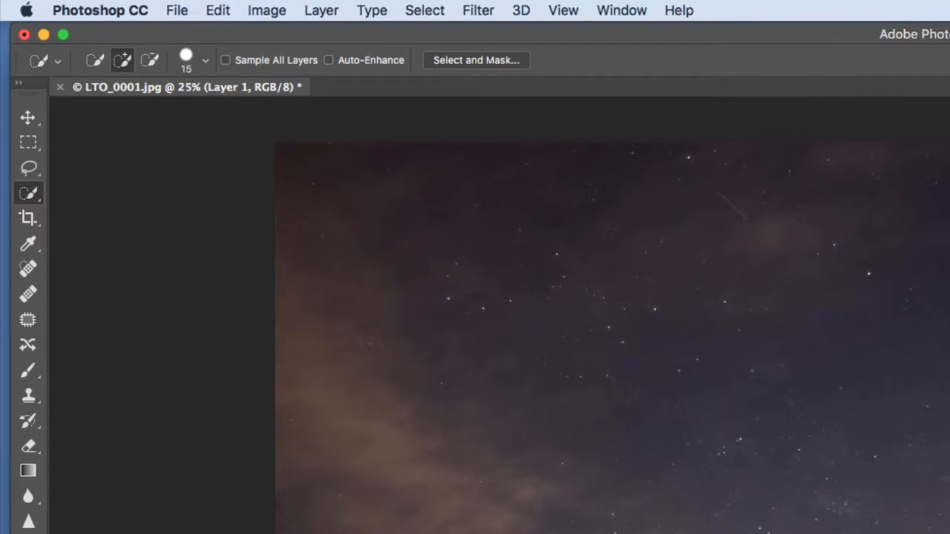
mouse_move(416, 469)
left_mouse_down()
mouse_move(438, 374)
mouse_move(515, 315)
mouse_move(554, 314)
mouse_move(608, 337)
mouse_move(643, 426)
left_mouse_up()
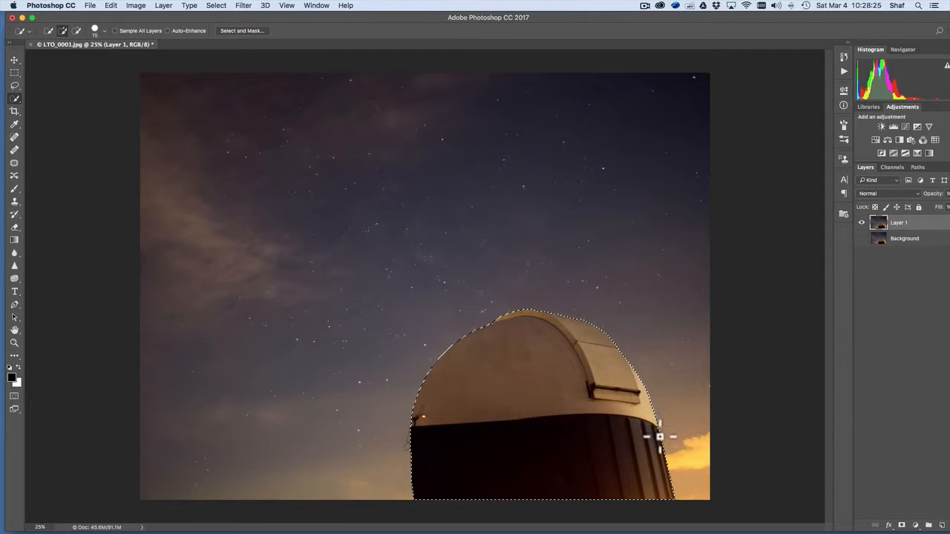
left_click_drag(656, 458, 637, 435)
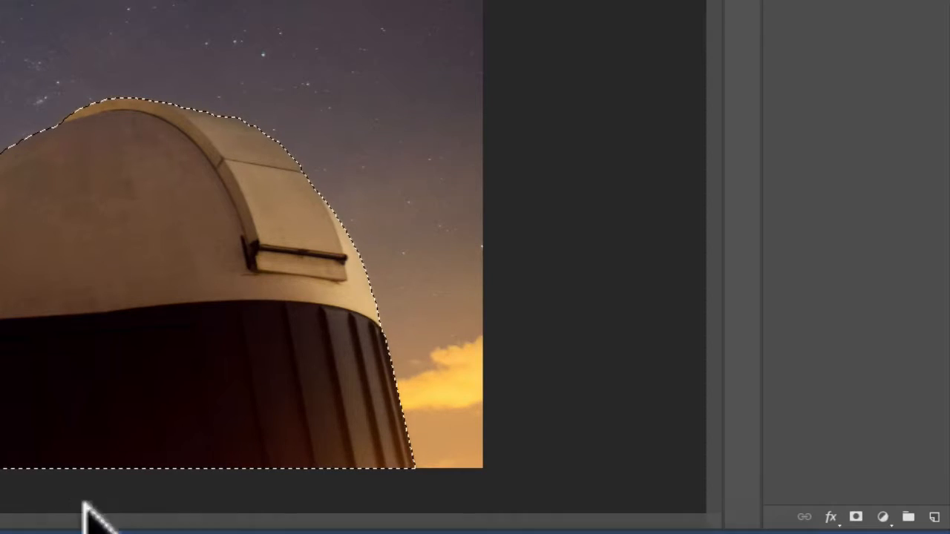
left_click(855, 518)
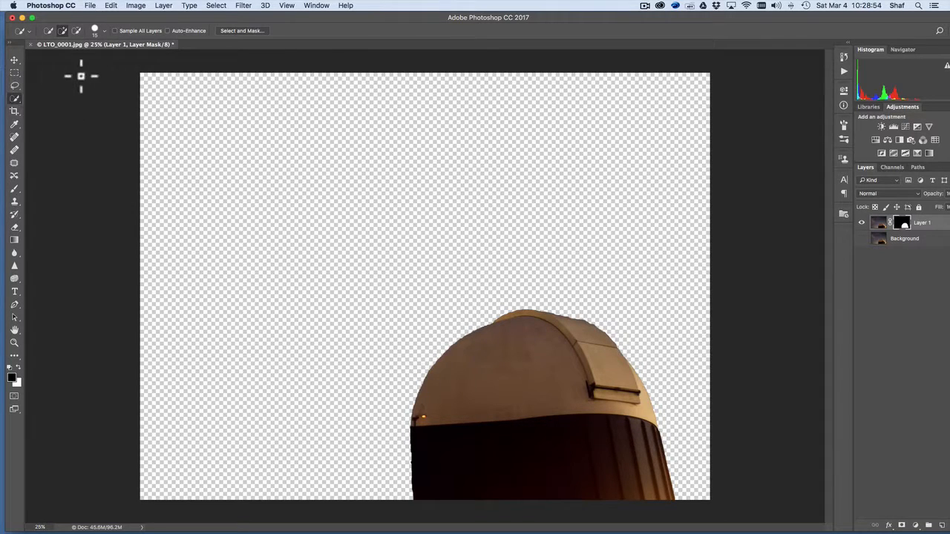
Start an Export As of the masked observatory and set the file format to PNG
left_click(90, 5)
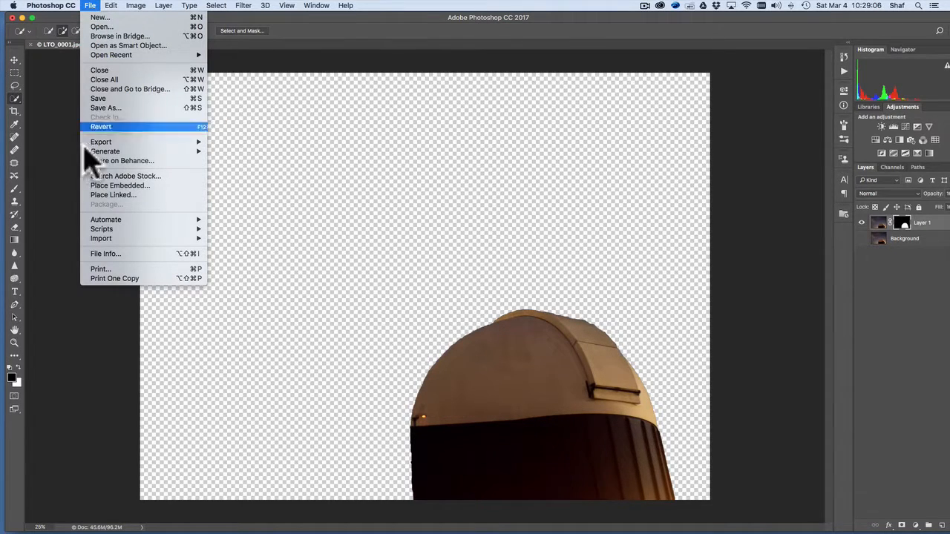
mouse_move(105, 144)
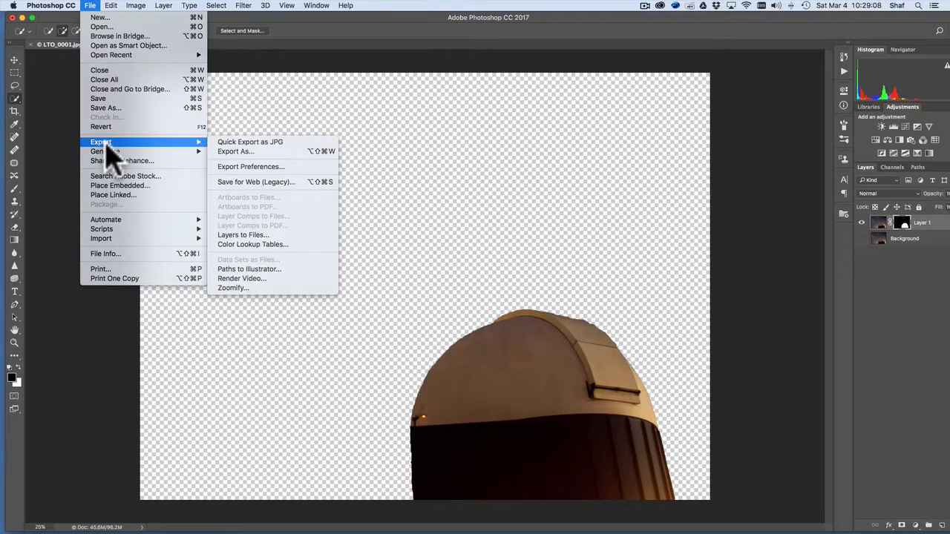
left_click(233, 152)
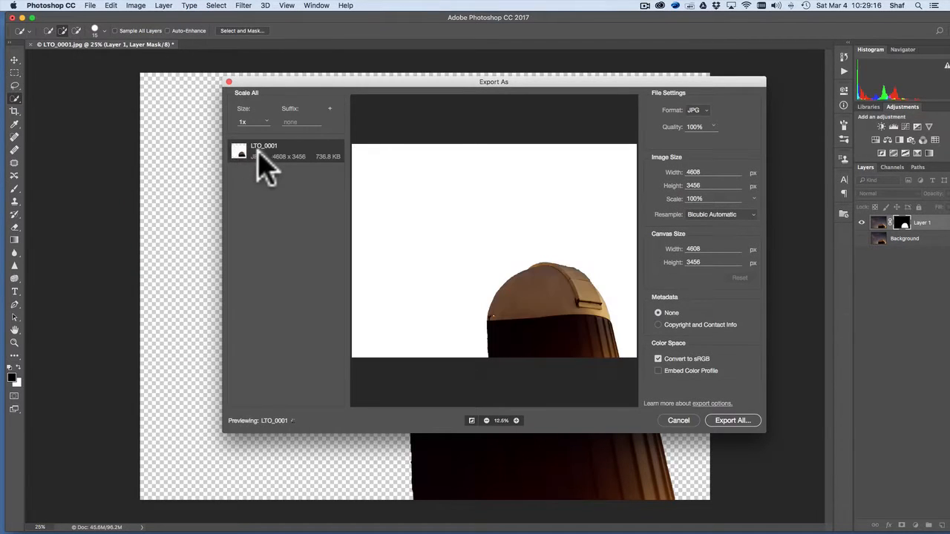
left_click(705, 115)
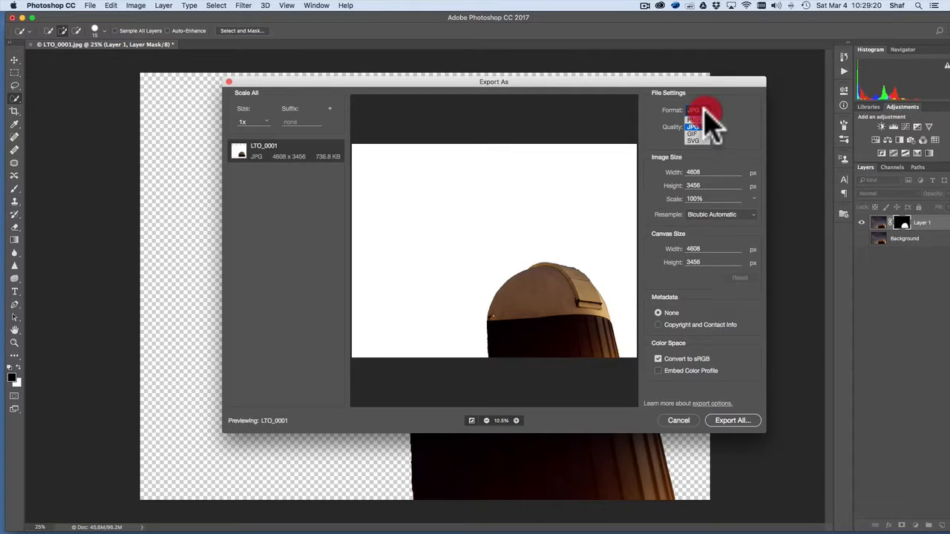
left_click(694, 125)
left_click(699, 123)
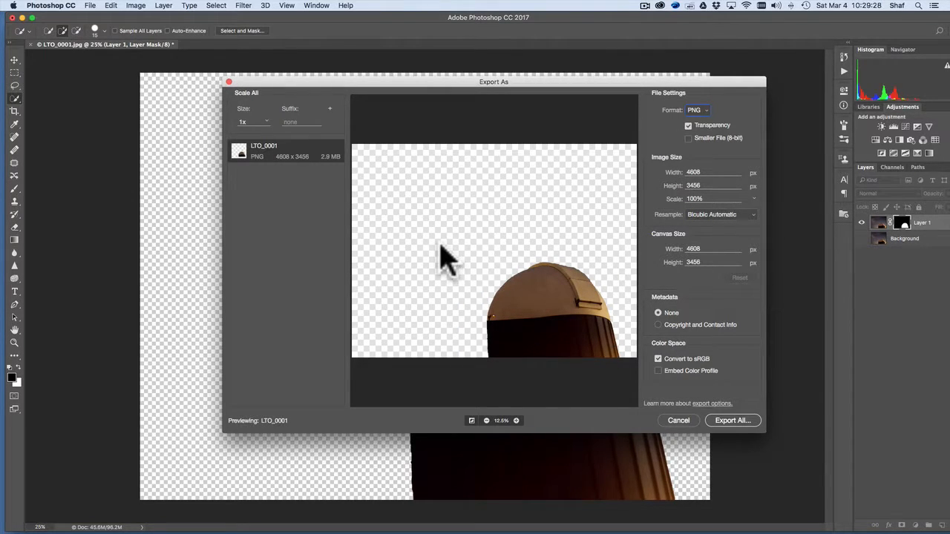
Set the export image width to 1920 px
left_click(713, 173)
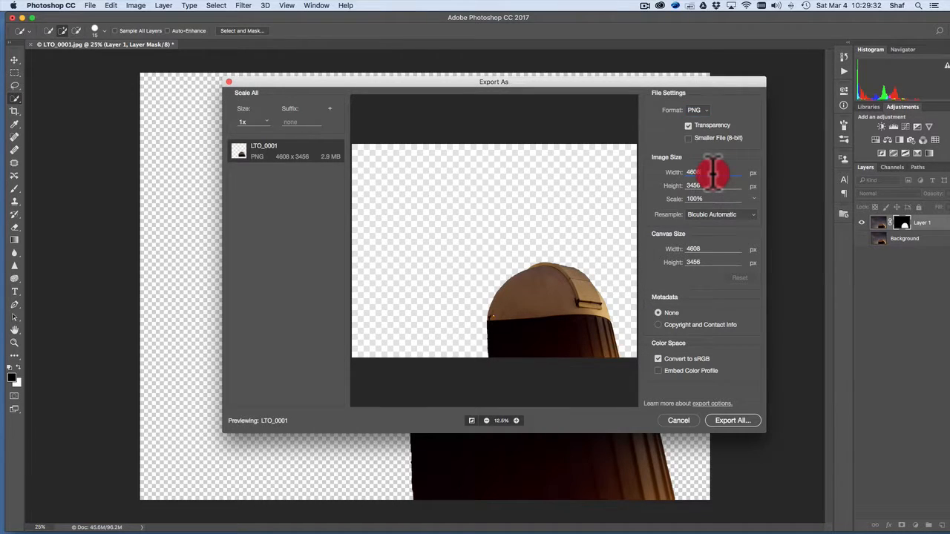
double_click(690, 172)
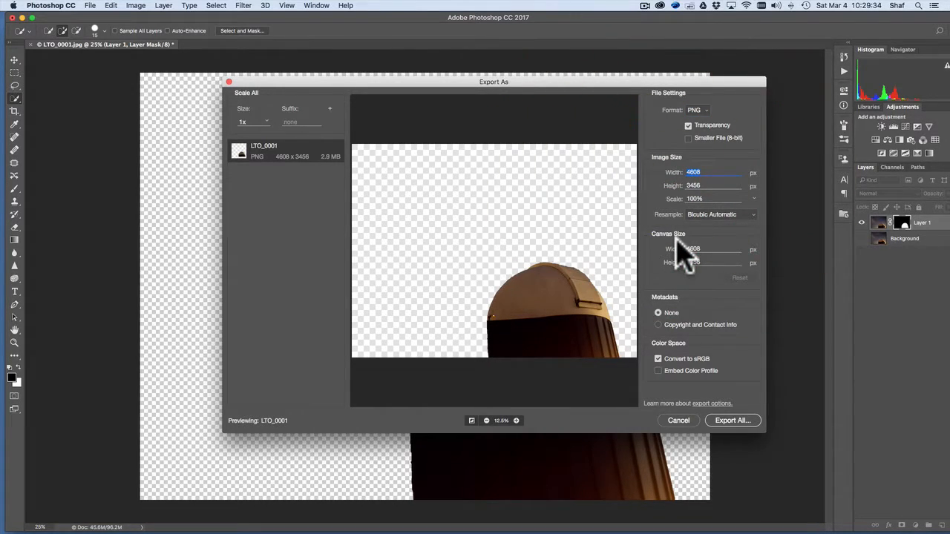
type("1920")
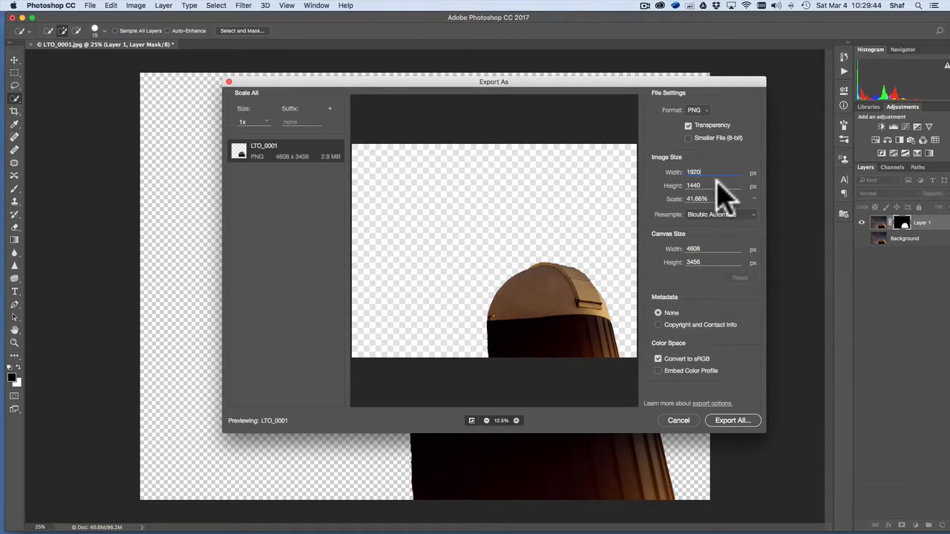
key("Tab")
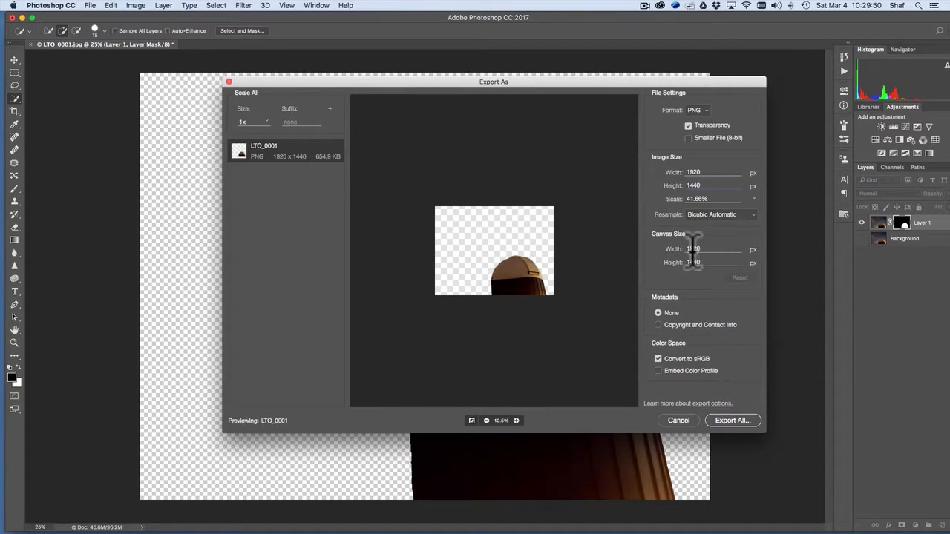
Export the image as LTO_0001.png into the 05_Graphic exports folder, replacing the existing file
left_click(734, 421)
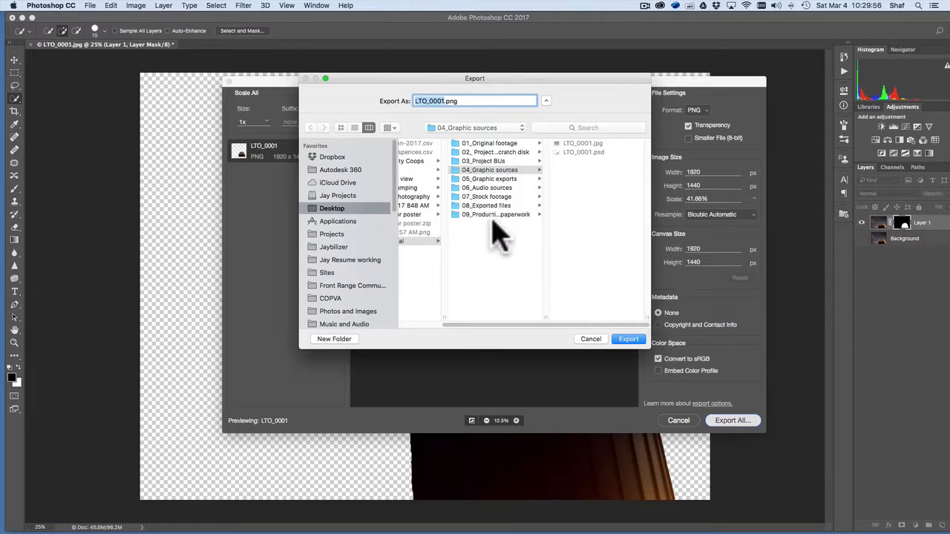
left_click(468, 179)
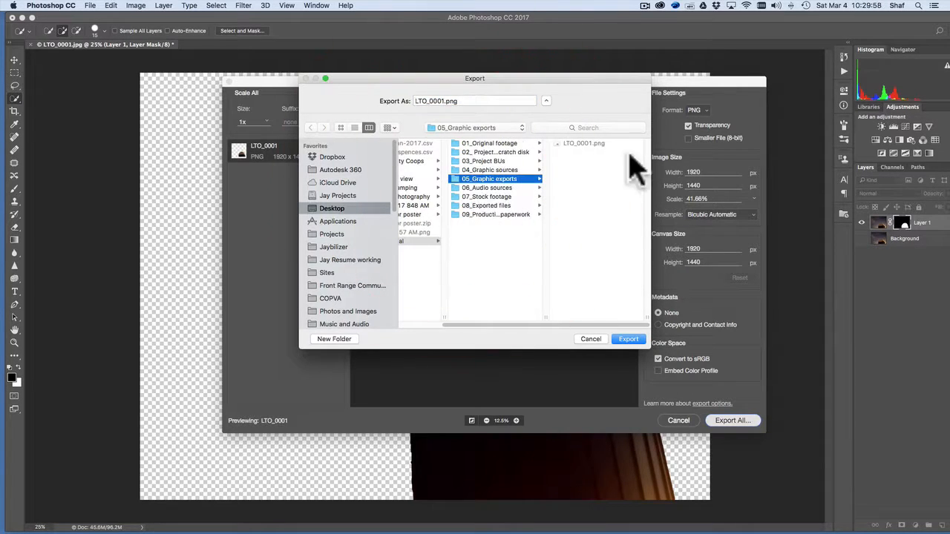
left_click(563, 150)
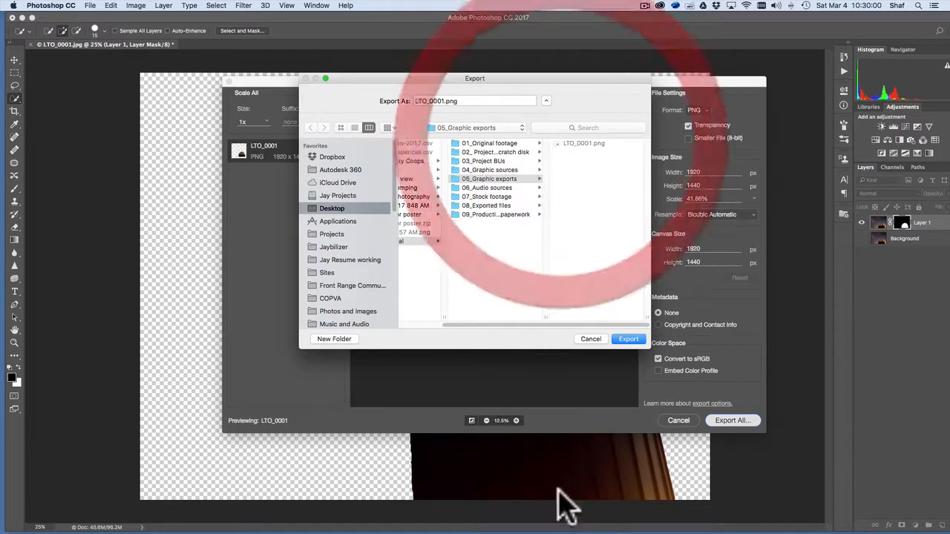
left_click(629, 340)
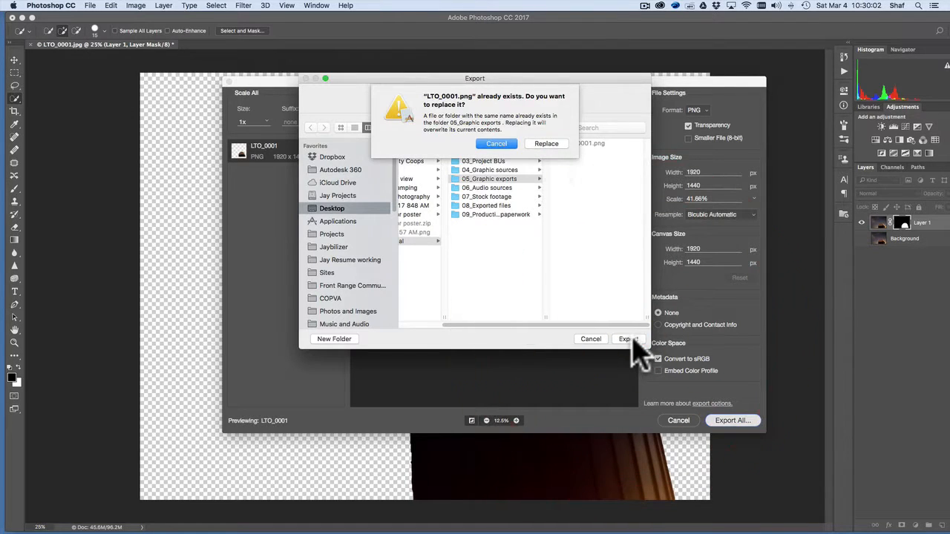
left_click(553, 144)
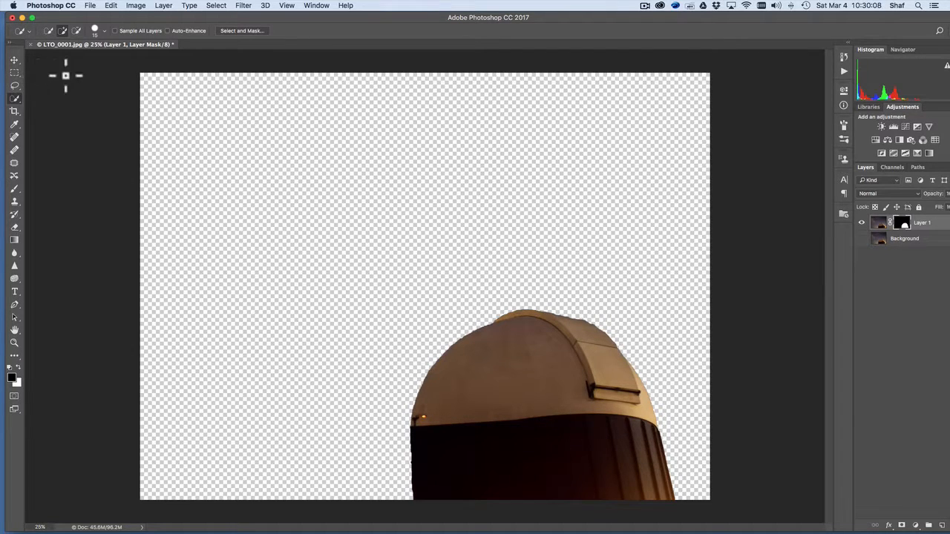
Close LTO_0001.jpg without saving the changes and close the Photoshop window
left_click(91, 6)
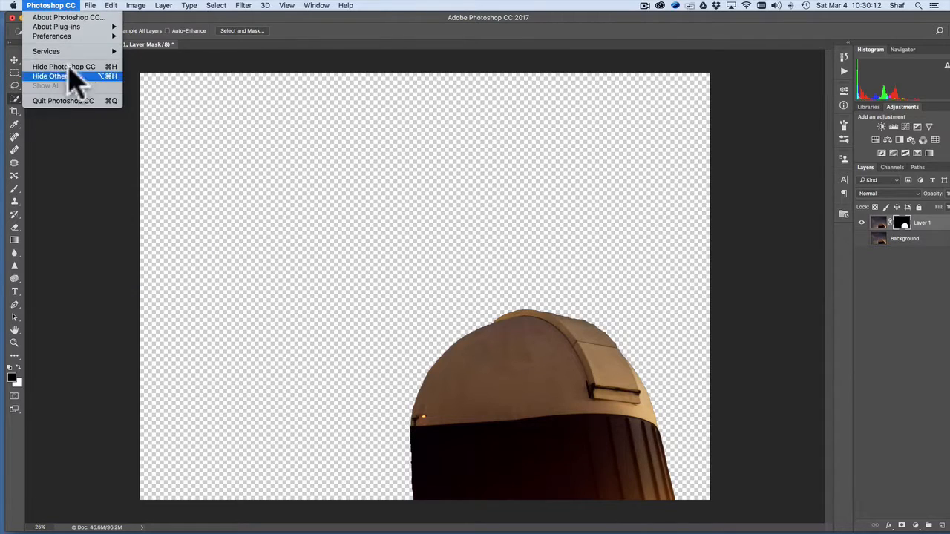
left_click(66, 175)
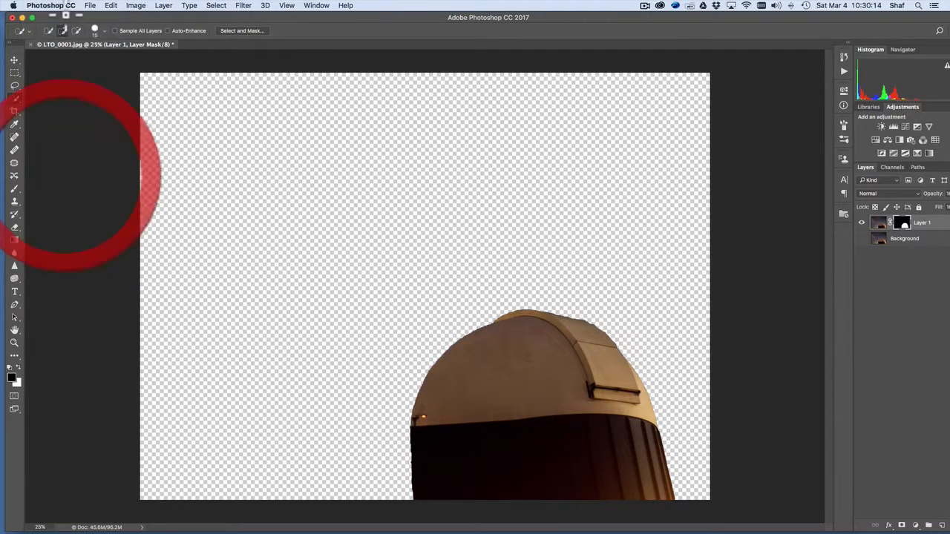
left_click(30, 45)
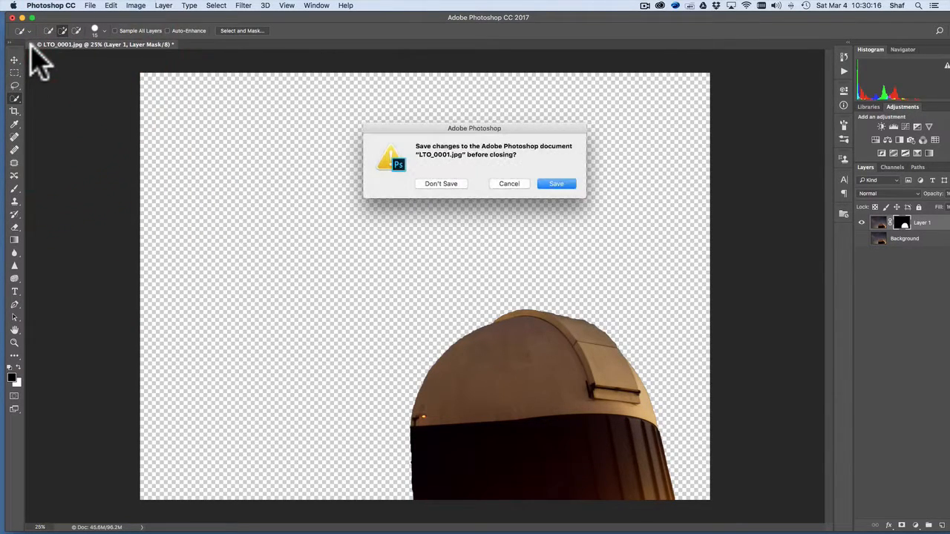
left_click(425, 184)
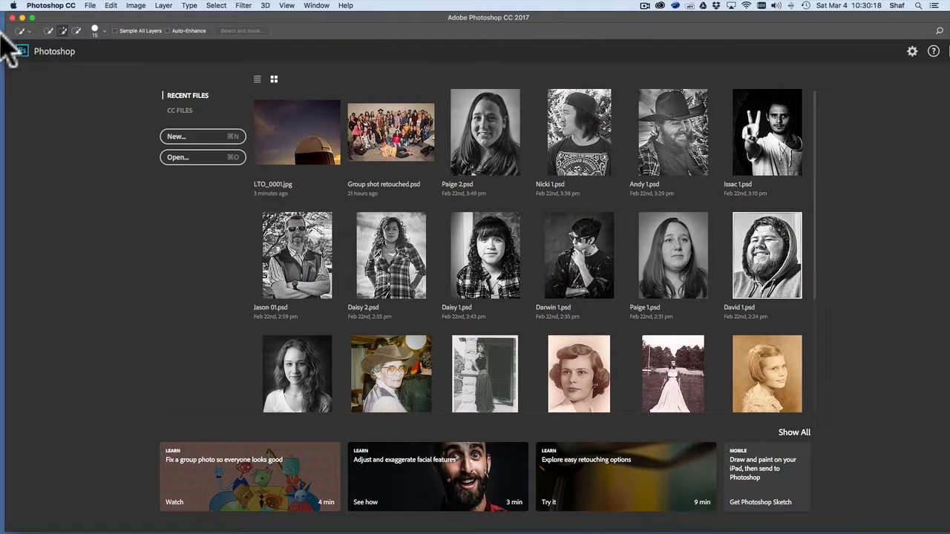
left_click(11, 16)
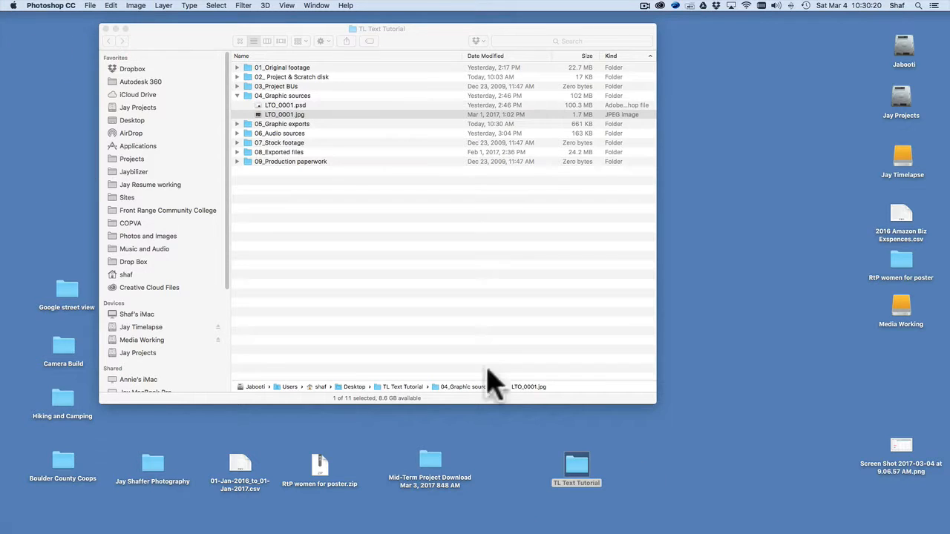
Switch to After Effects and import LTO_0001.png from the 05_Graphic exports folder of TL Text Tutorial
mouse_move(850, 528)
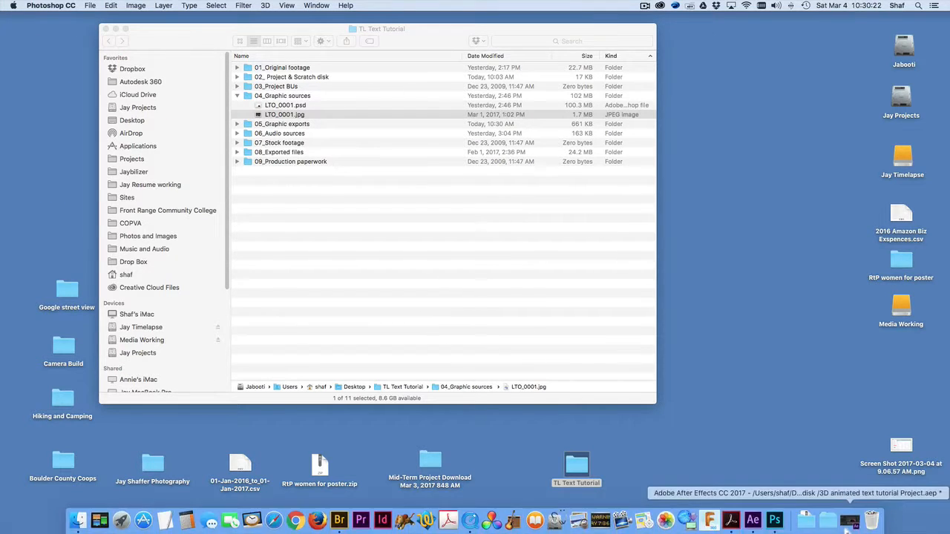
left_click(852, 522)
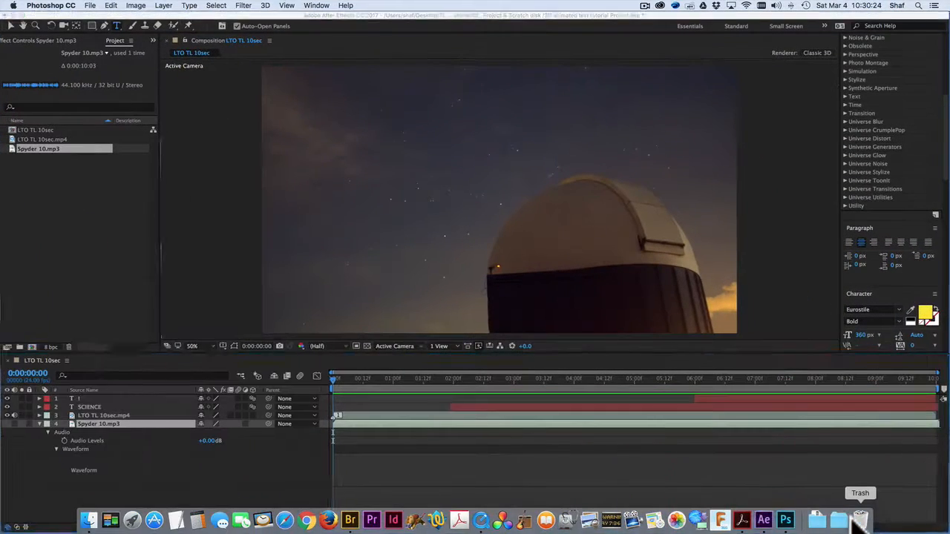
right_click(34, 190)
mouse_move(56, 234)
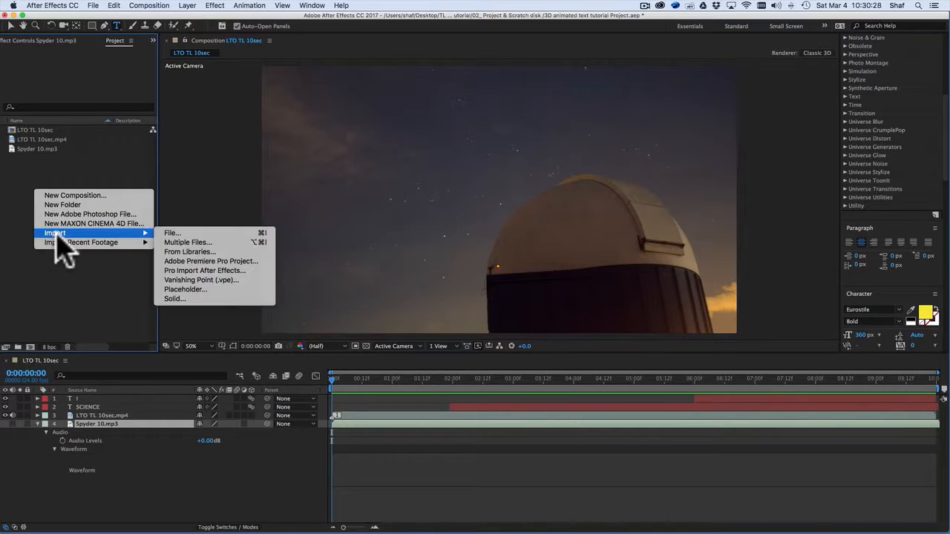
left_click(179, 235)
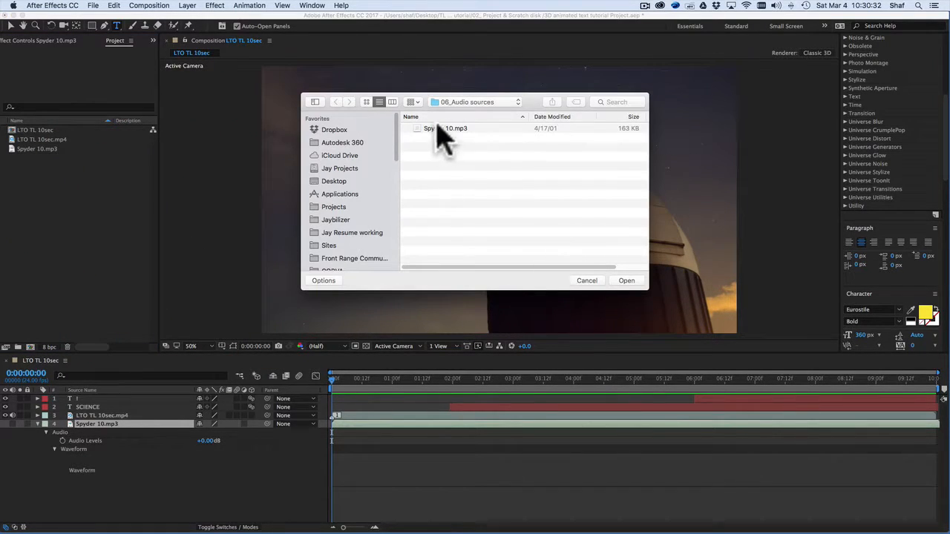
left_click(483, 103)
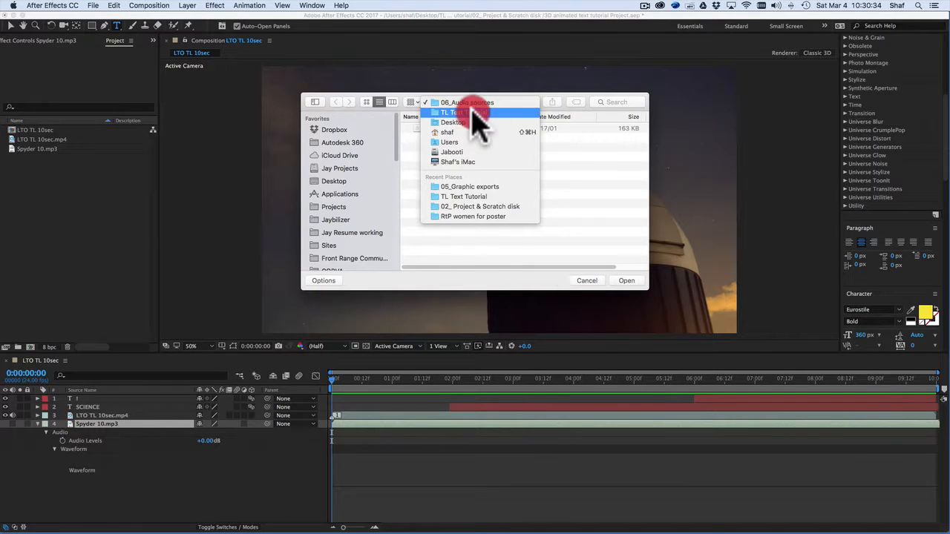
left_click(473, 114)
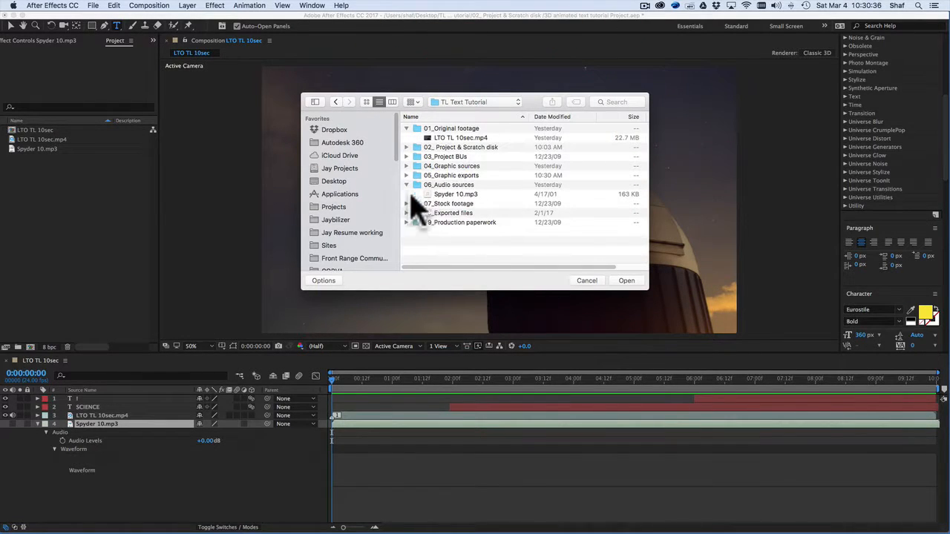
left_click(408, 175)
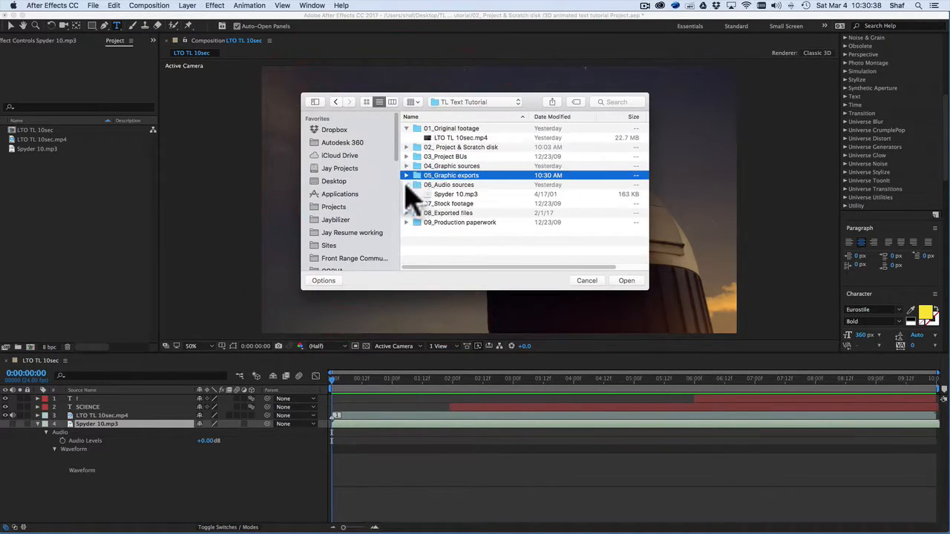
left_click(406, 176)
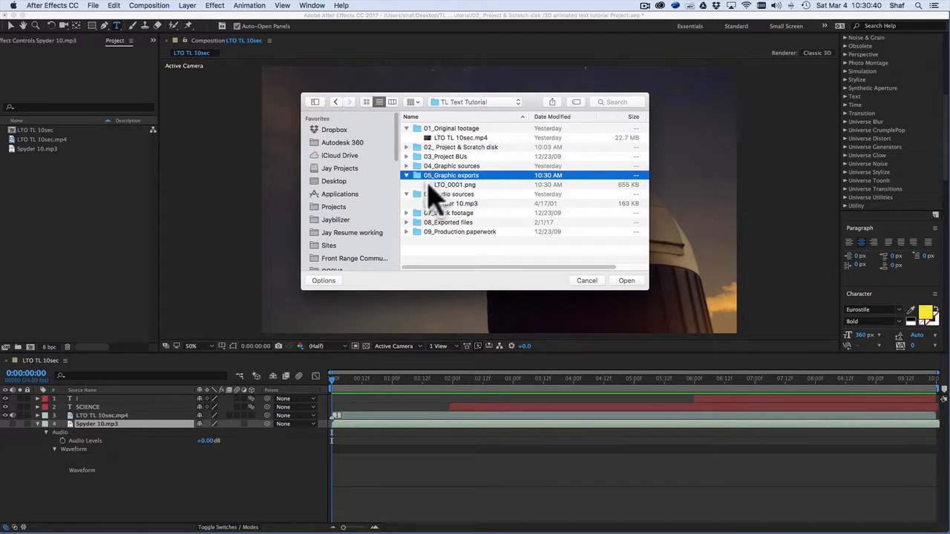
left_click(438, 184)
left_click(627, 281)
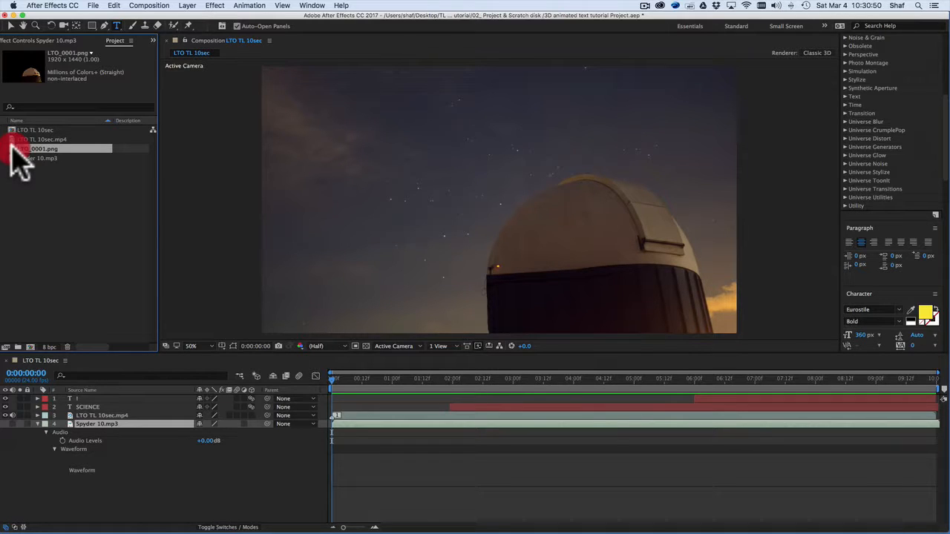
Place LTO_0001.png in the LTO TL 10sec timeline above the exclamation mark layer, starting at about frame 18
left_click_drag(11, 152, 116, 398)
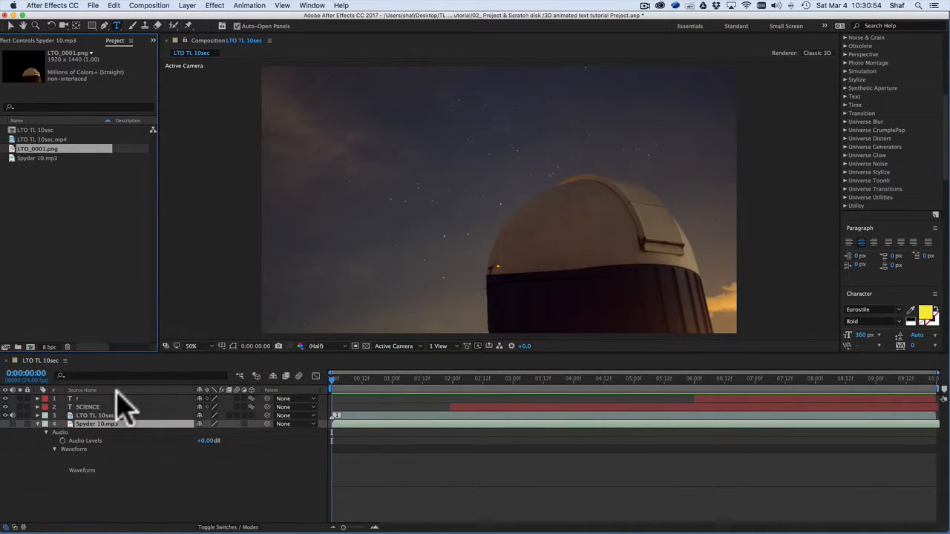
left_click_drag(11, 153, 377, 400)
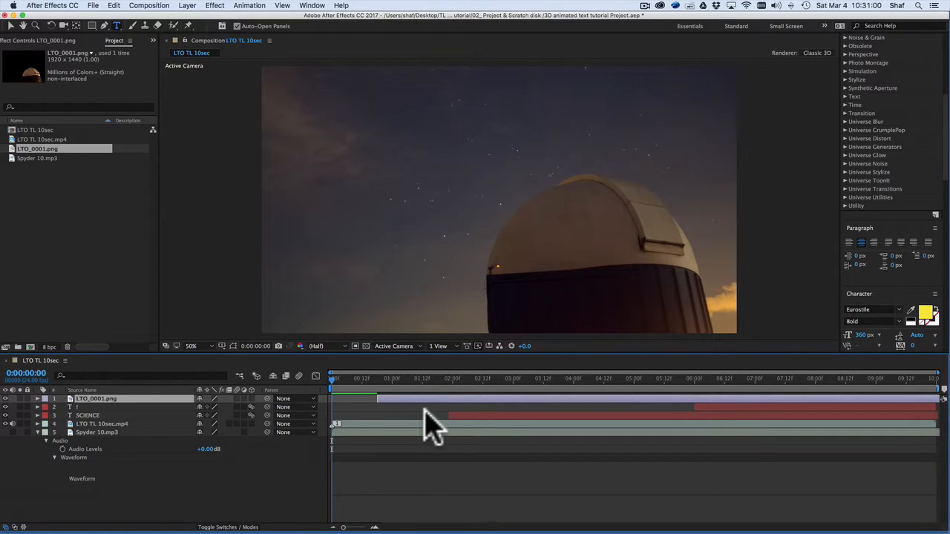
Move the LTO_0001.png layer to start at 0:00:00:00 and scale it to 110%
left_click_drag(439, 405, 404, 393)
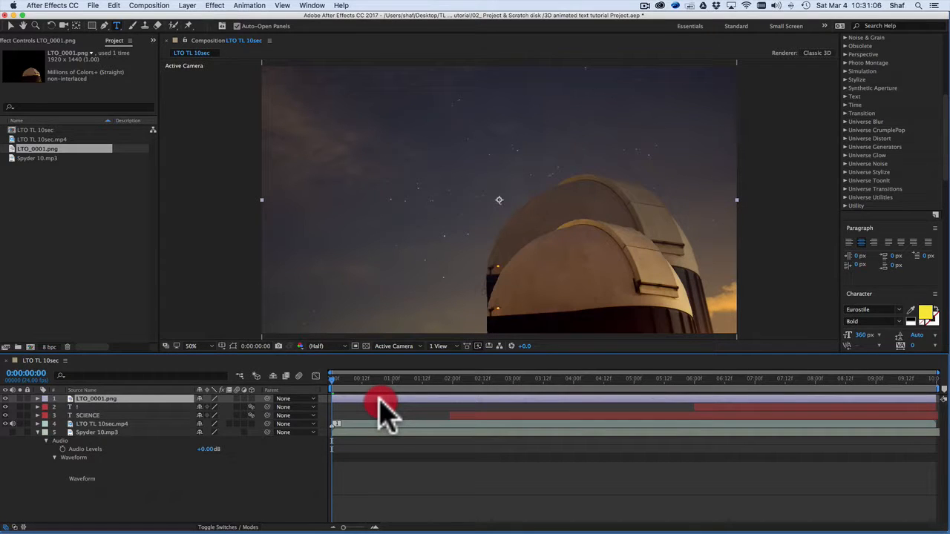
left_click(380, 400)
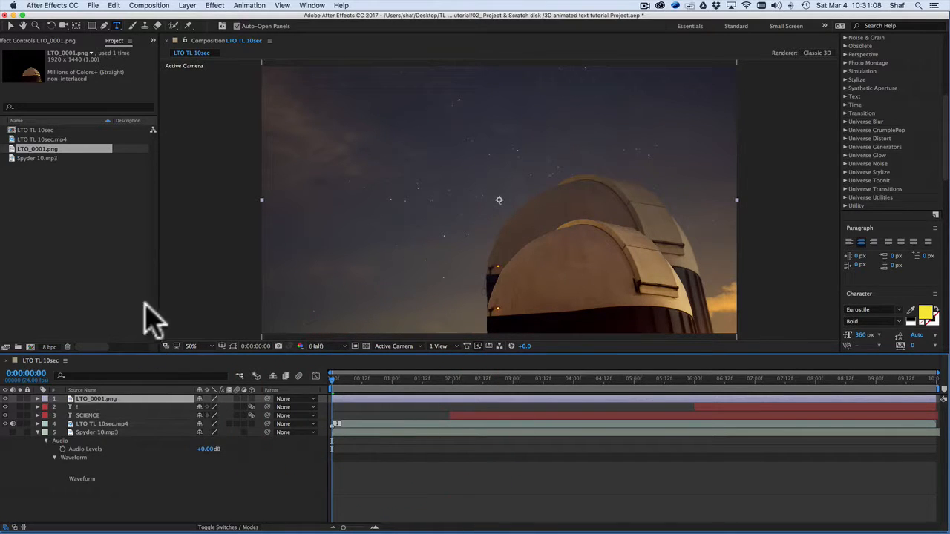
left_click(38, 398)
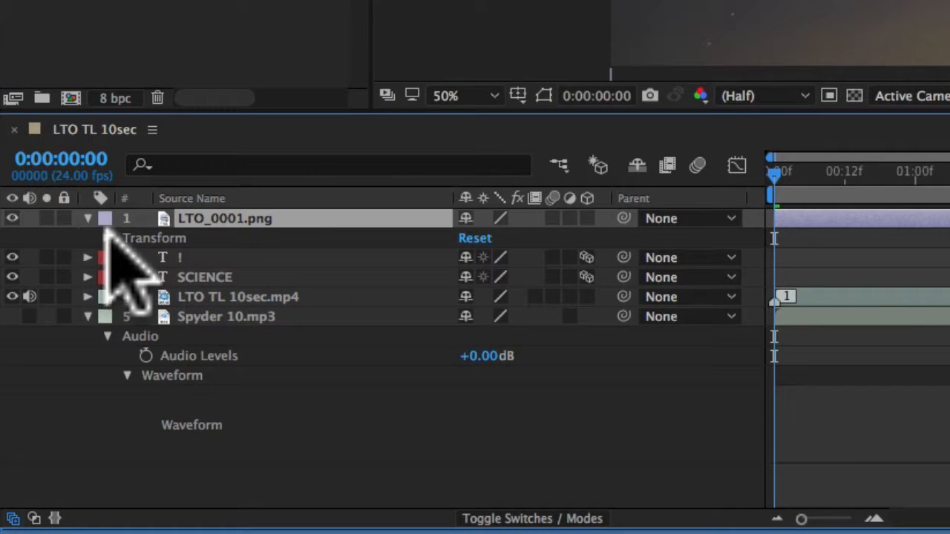
left_click(108, 238)
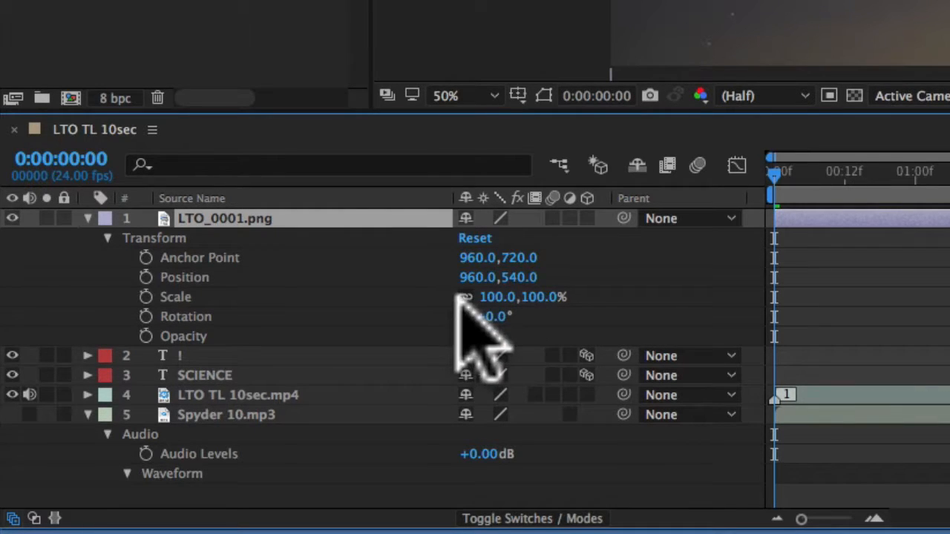
left_click(504, 302)
left_click_drag(507, 304, 492, 305)
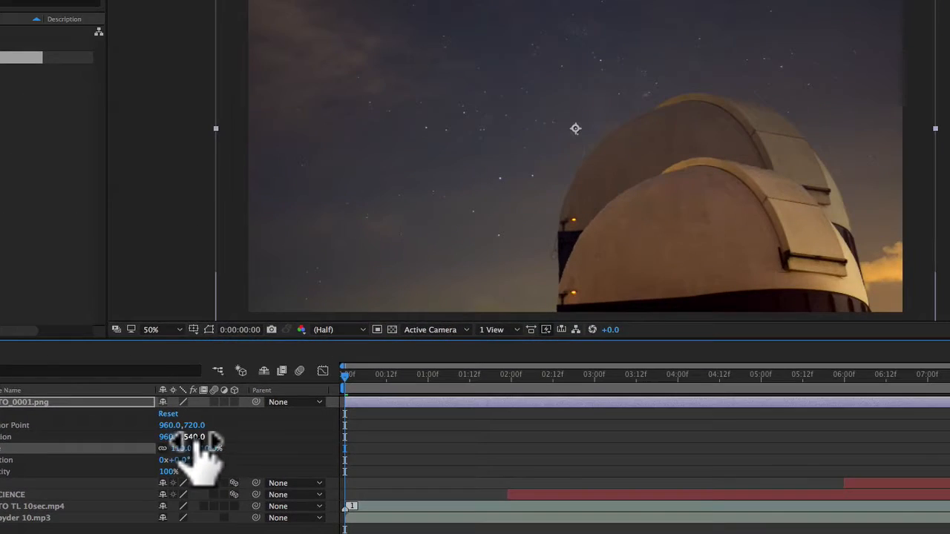
Set the LTO_0001.png layer's Y position to 289 and anchor point X to 996, and preview the composition from the start
left_click_drag(191, 439, 37, 429)
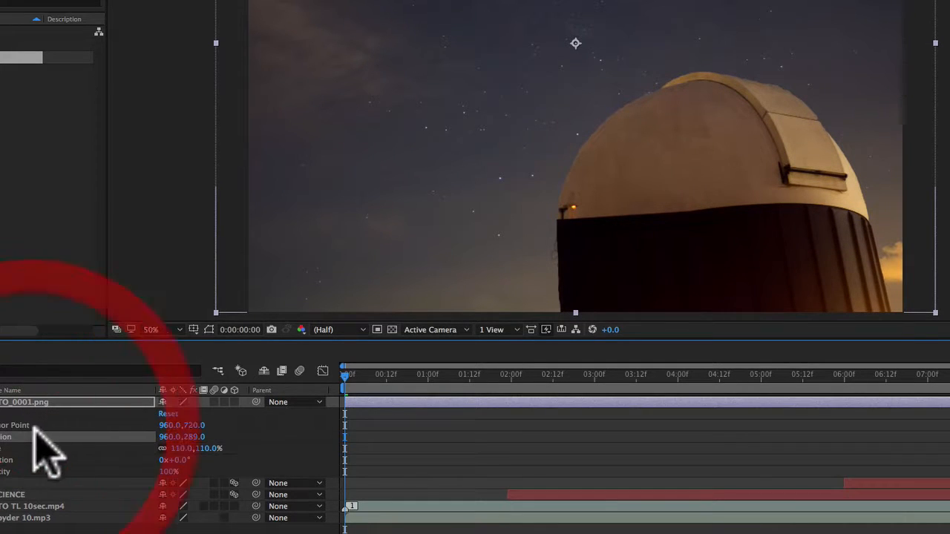
left_click_drag(173, 433, 195, 431)
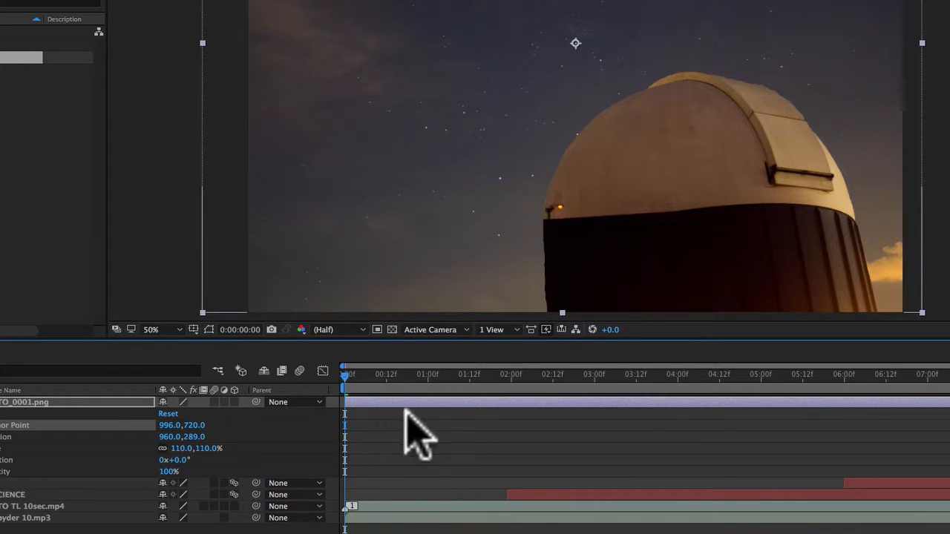
left_click(332, 374)
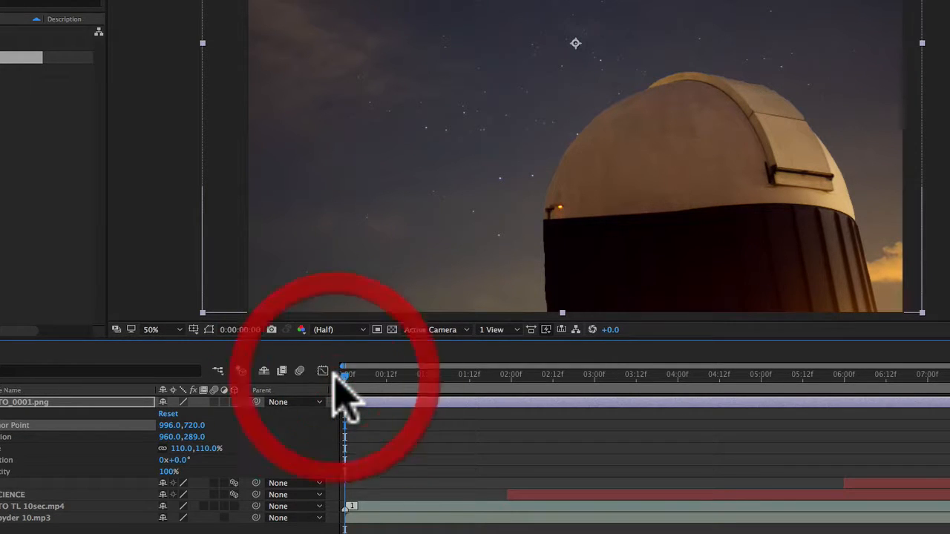
key("space")
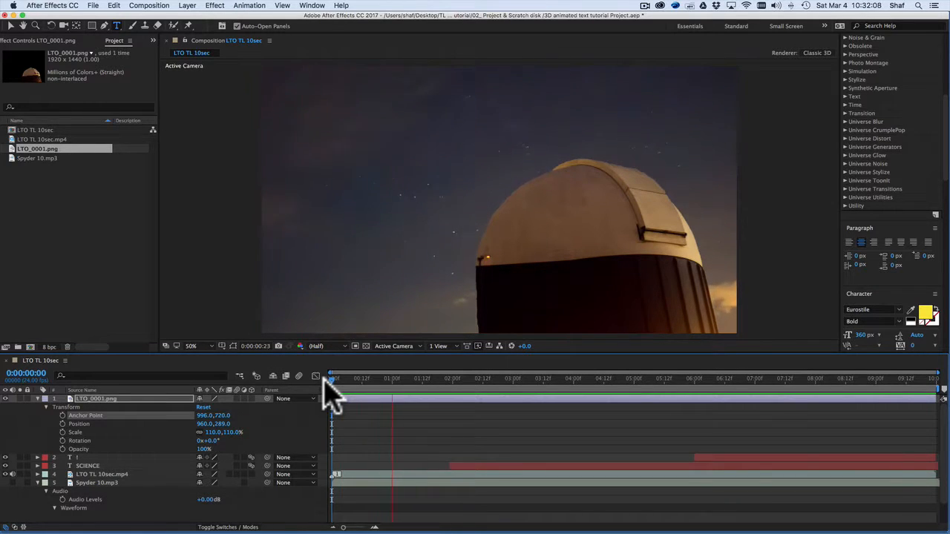
key("space")
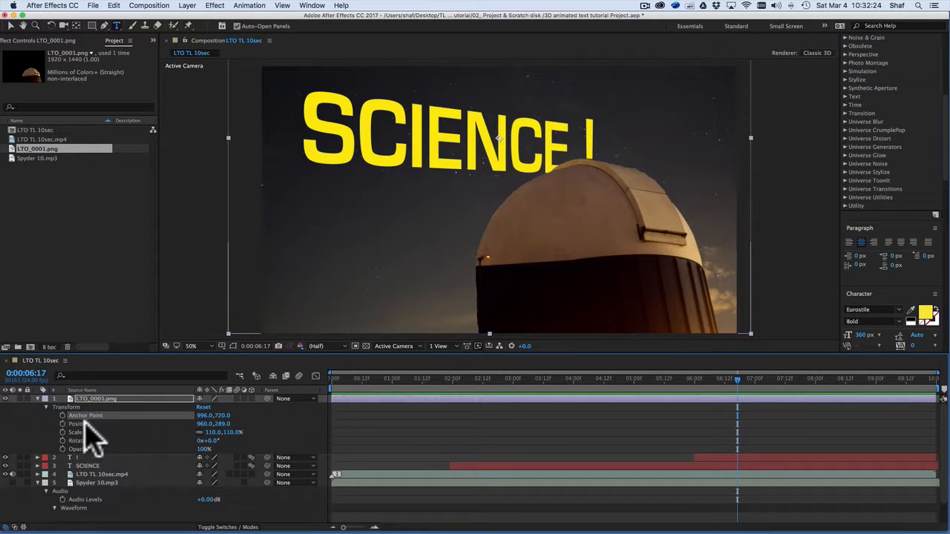
Lower the LTO_0001.png layer to a Y position of 328 and preview the composition from the start
left_click(222, 424)
left_click_drag(223, 424, 243, 419)
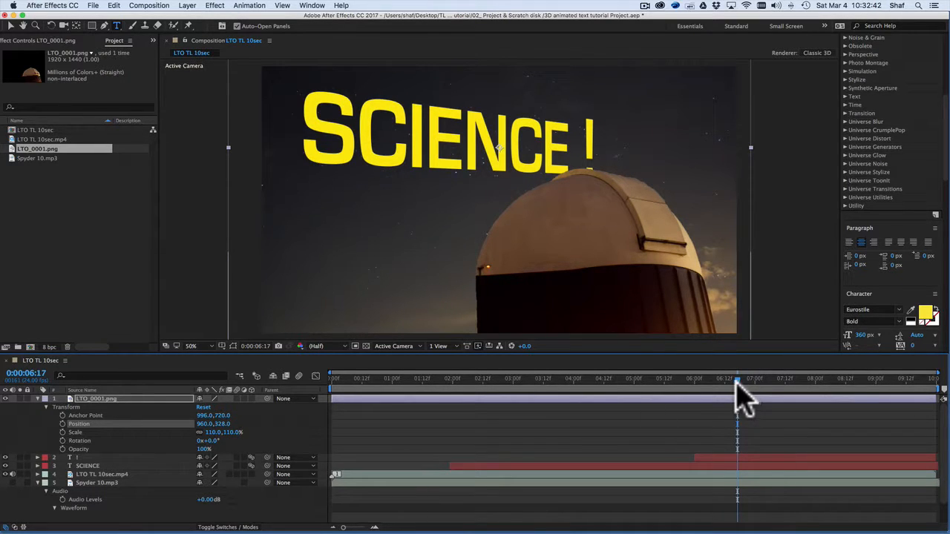
left_click_drag(737, 376, 230, 373)
key("space")
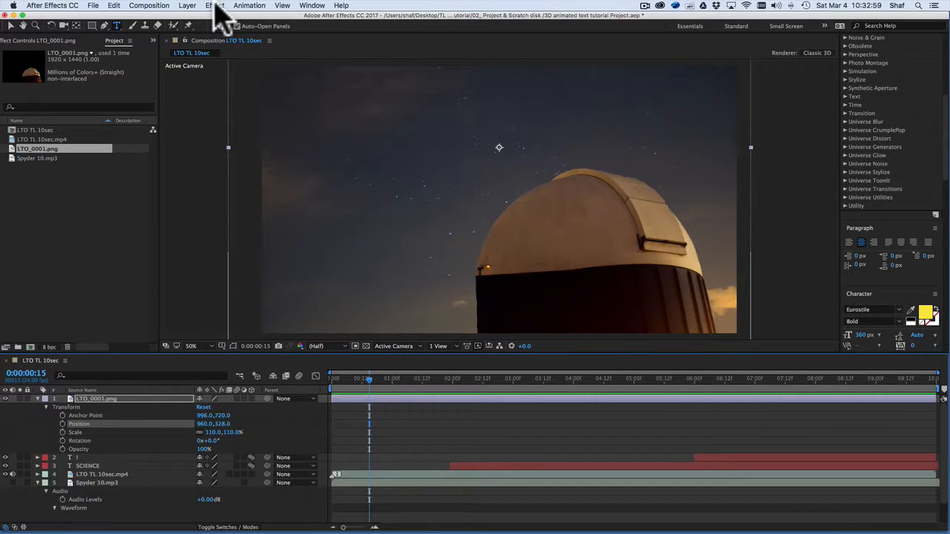
Send the LTO TL 10sec composition to the Adobe Media Encoder queue
left_click(149, 7)
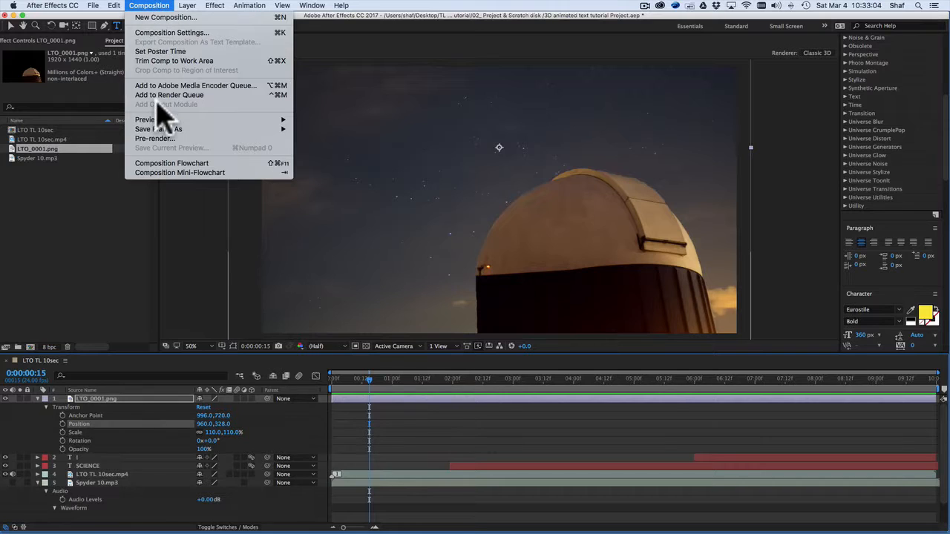
left_click(217, 86)
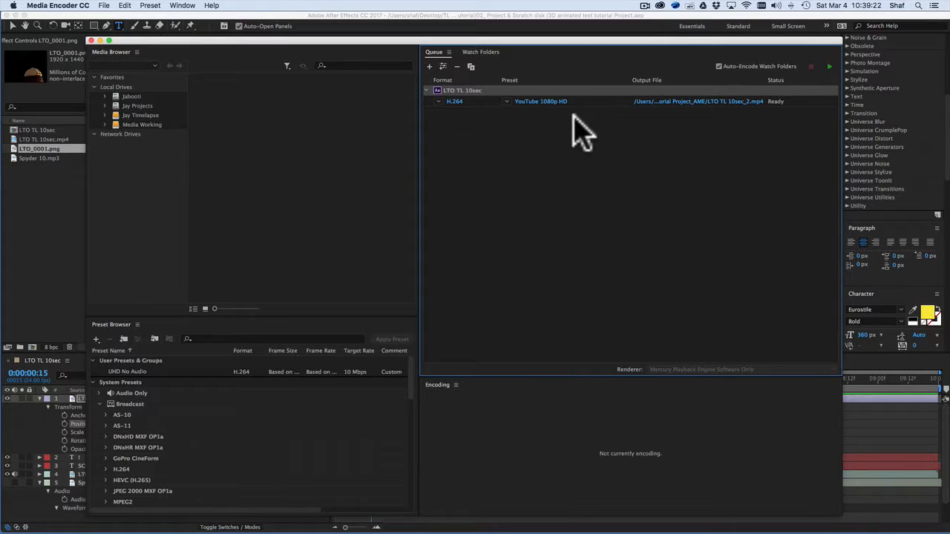
Set the output file to LTO TL 10sec.mp4 in 08_Exported files/Web, replacing the existing file, and start encoding the queue
left_click(709, 104)
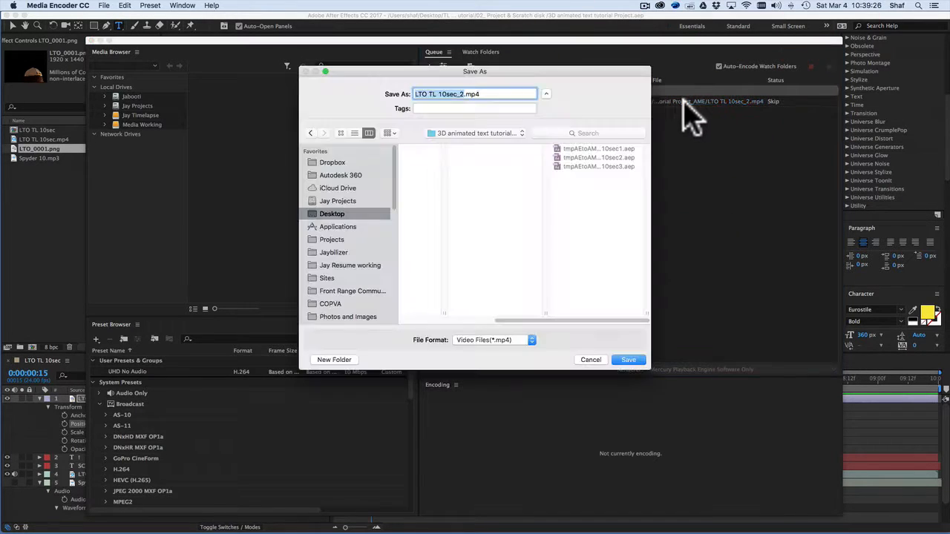
scroll(428, 284, "left", 3)
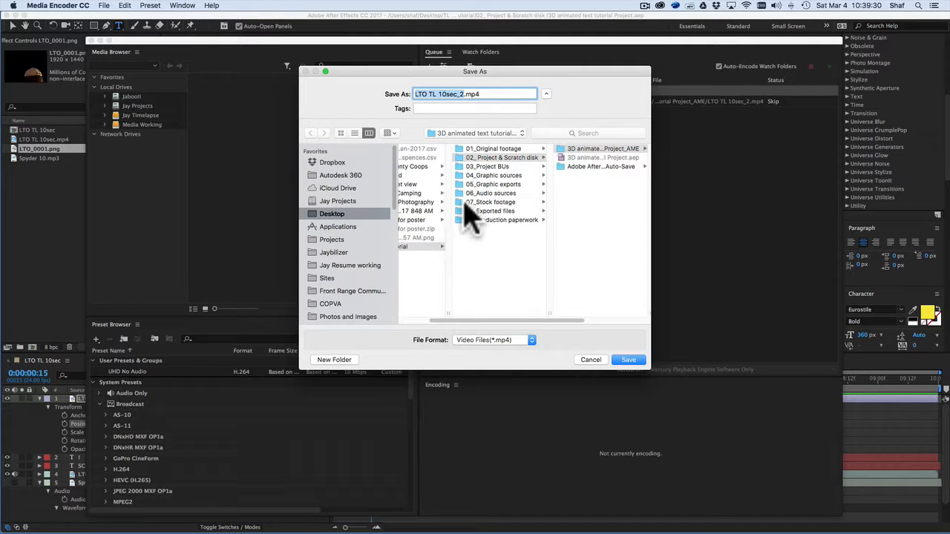
left_click(464, 211)
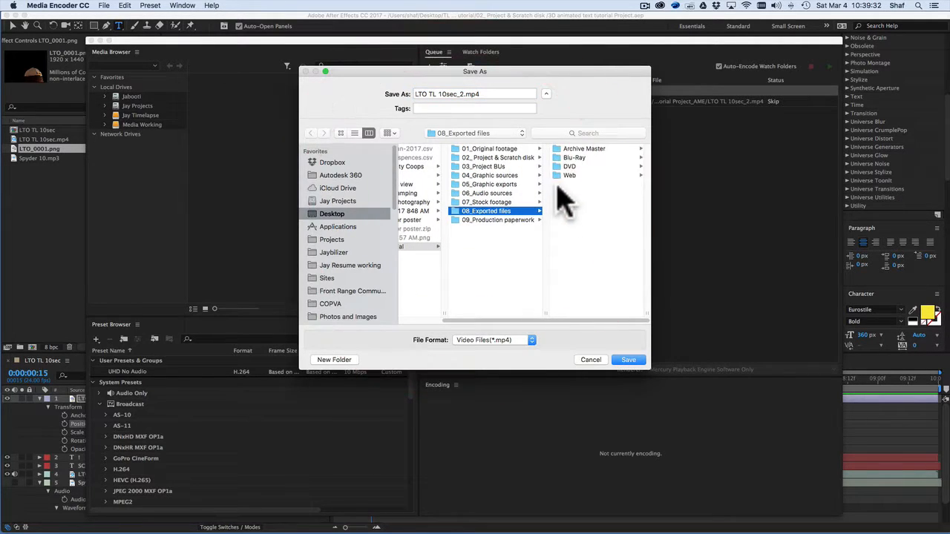
left_click(562, 177)
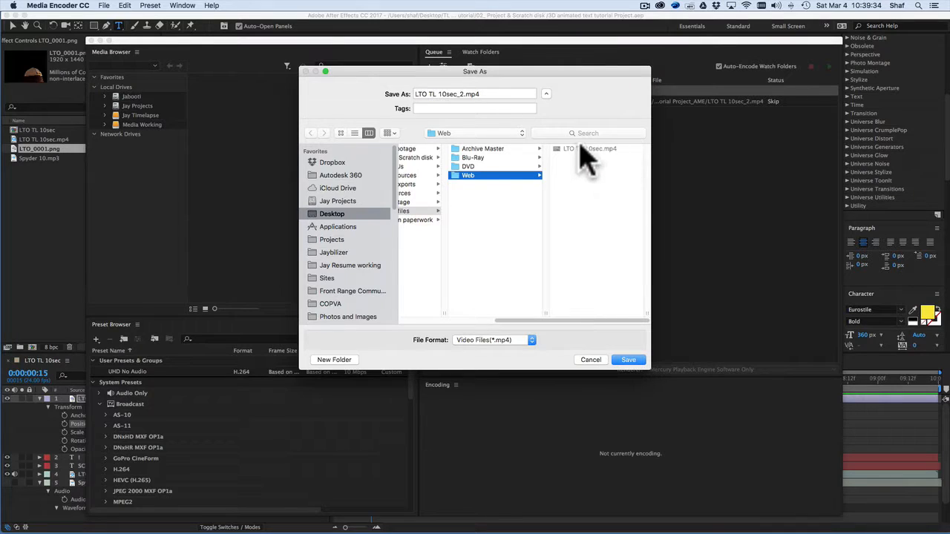
left_click(569, 150)
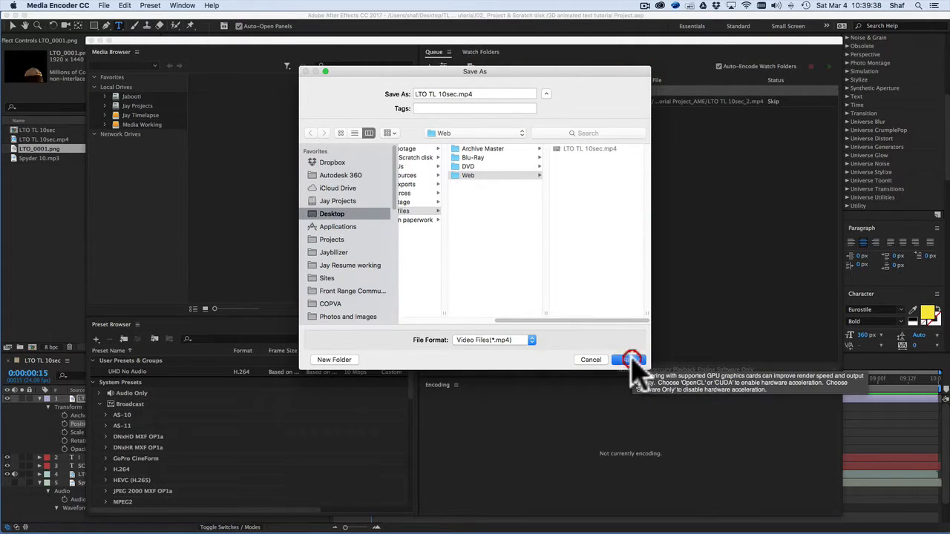
left_click(630, 360)
left_click(546, 138)
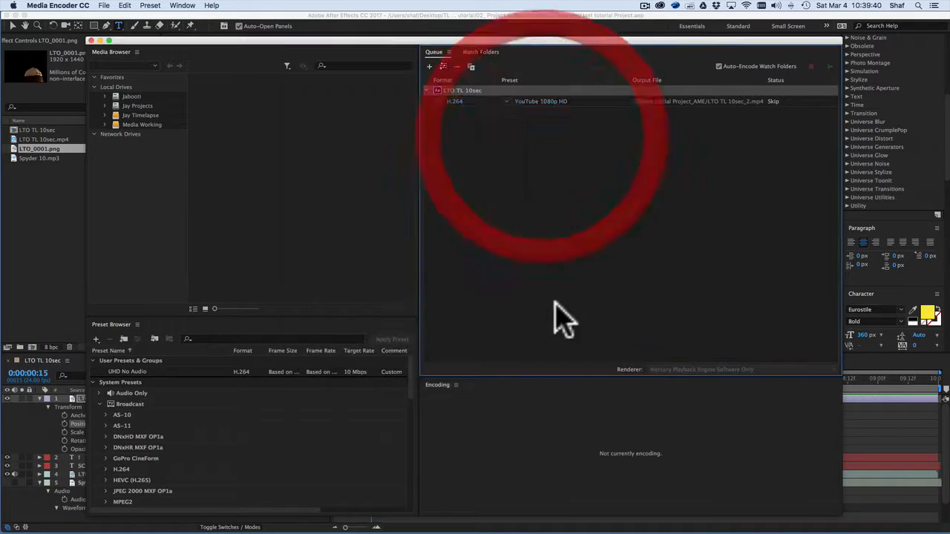
left_click(830, 66)
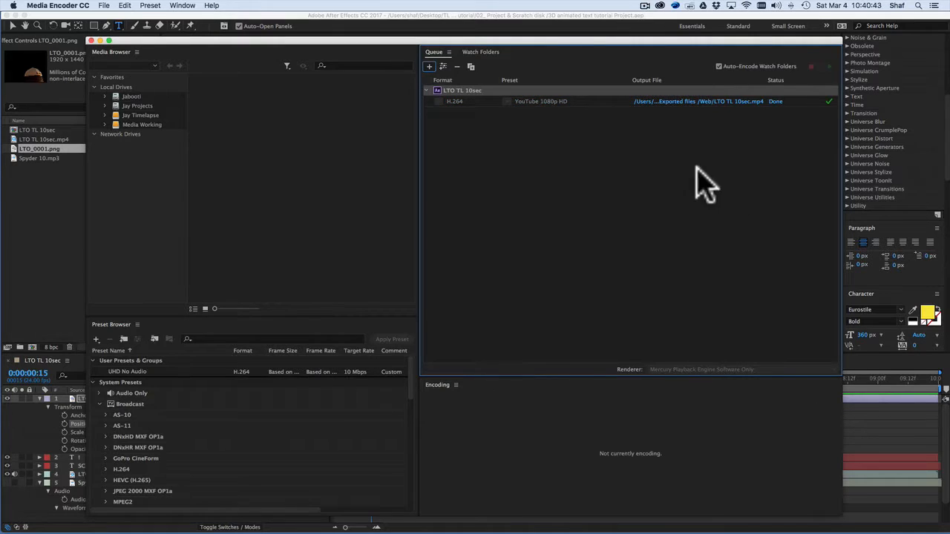
Play the exported LTO TL 10sec.mp4 from the Web folder in QuickTime Player, fitted to the screen, and close the movie
left_click(687, 102)
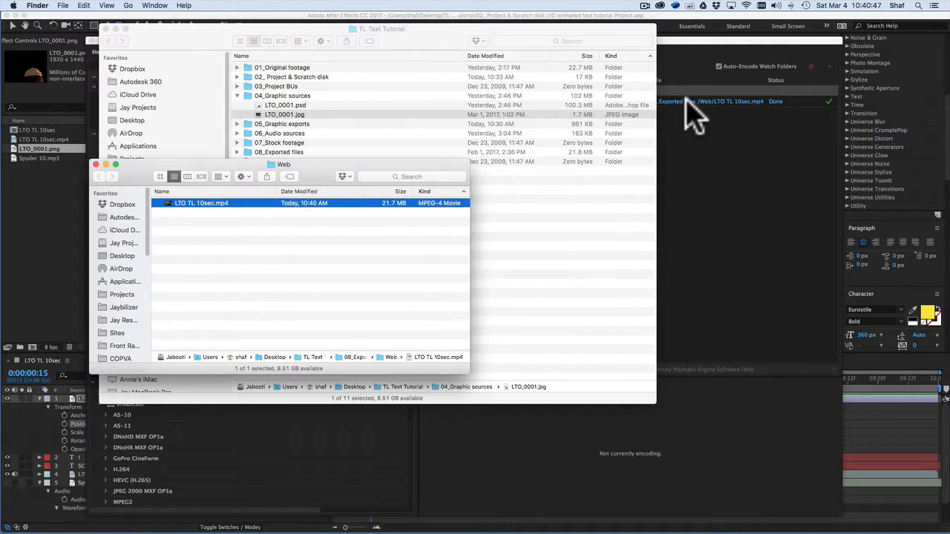
left_click_drag(288, 111, 288, 166)
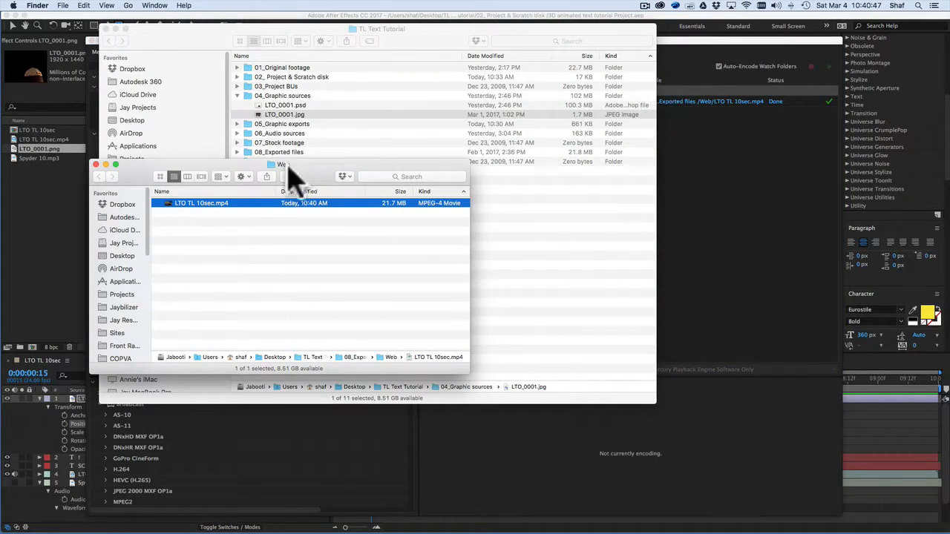
double_click(169, 204)
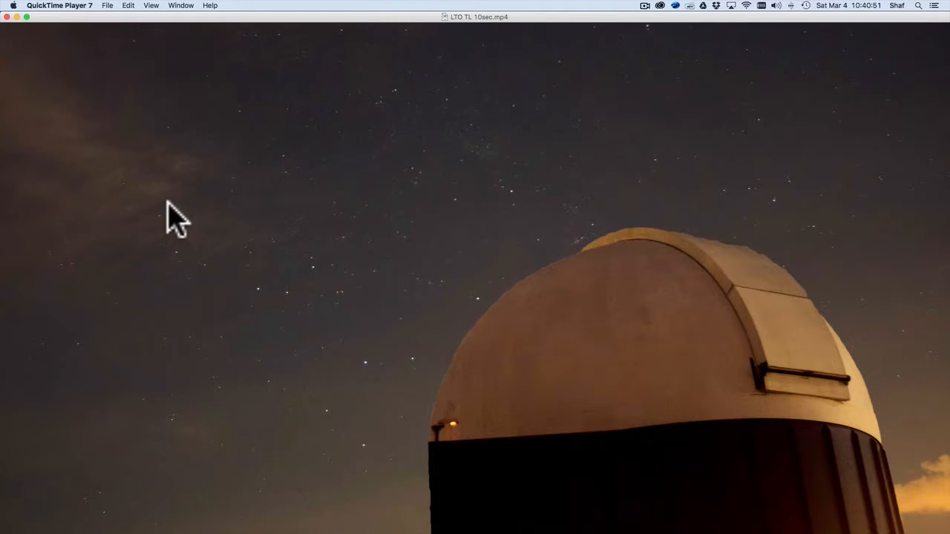
left_click(152, 6)
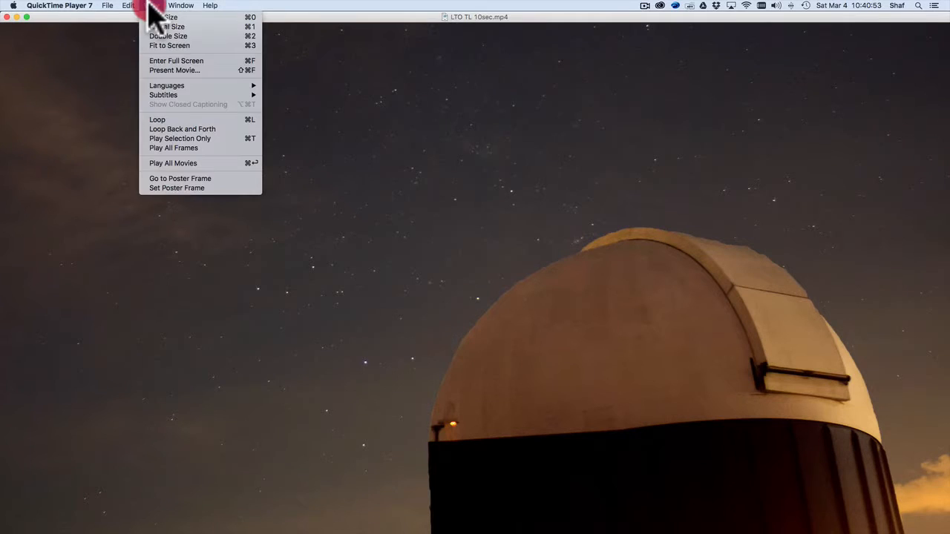
left_click(168, 46)
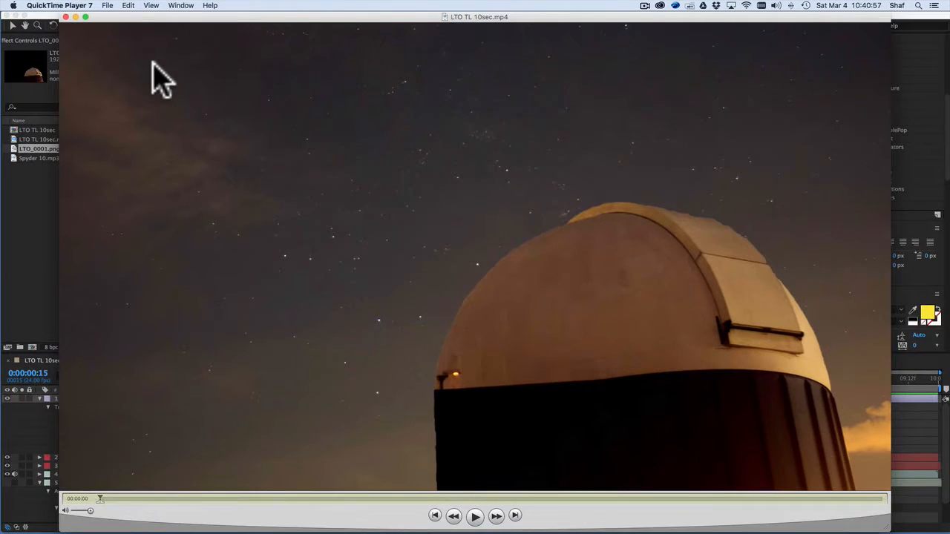
key("space")
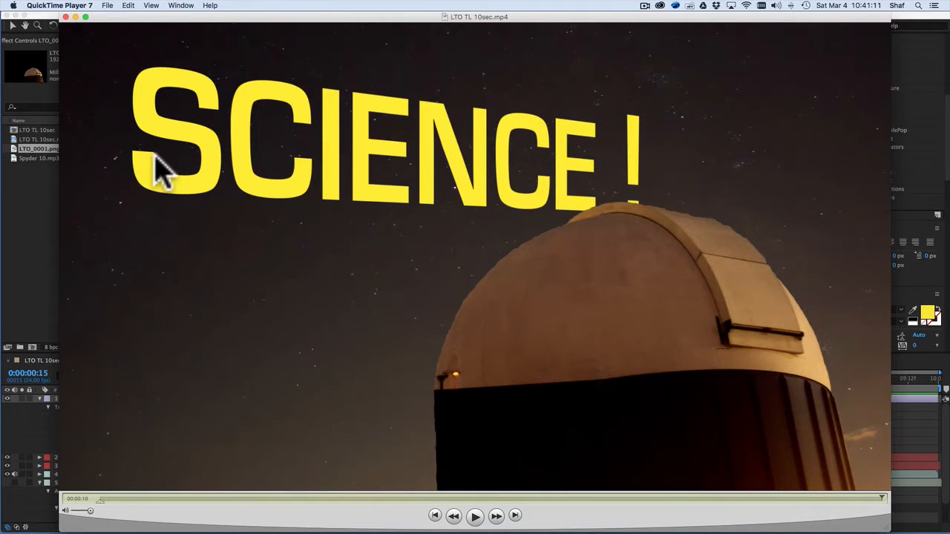
left_click(65, 16)
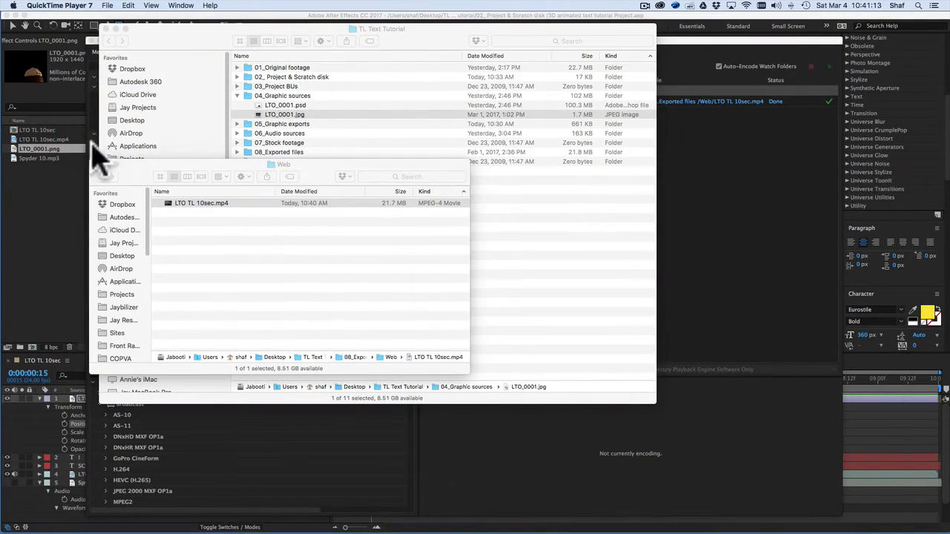